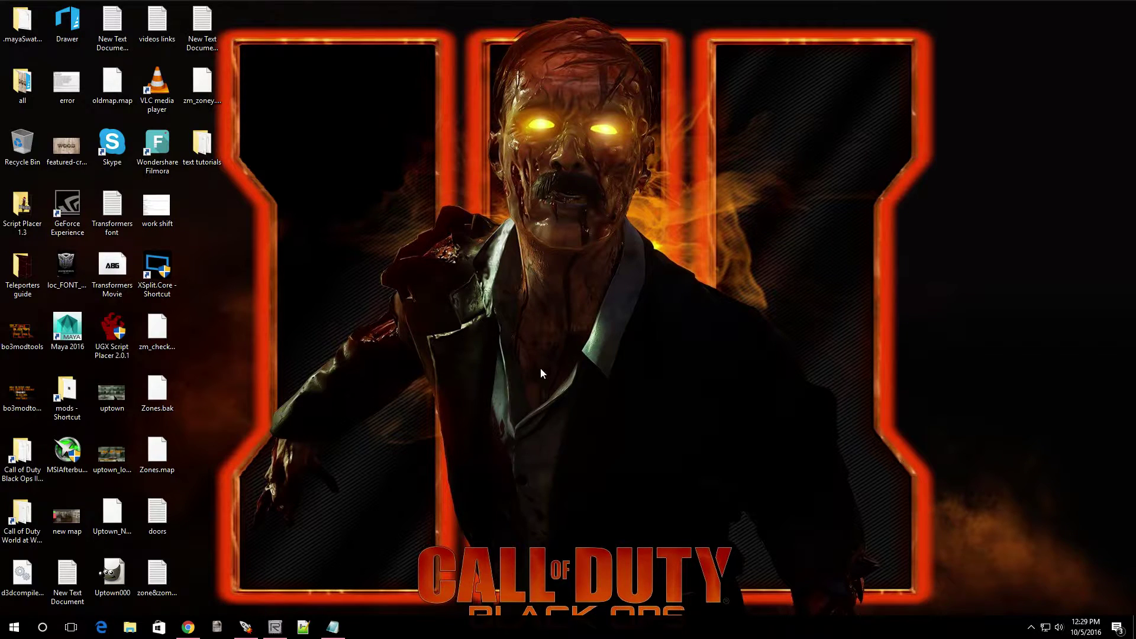
# Close the Entity Browser, Models, Surface Inspector, Textures and Entity Info panels, leaving only the map views
pyautogui.click(274, 625)
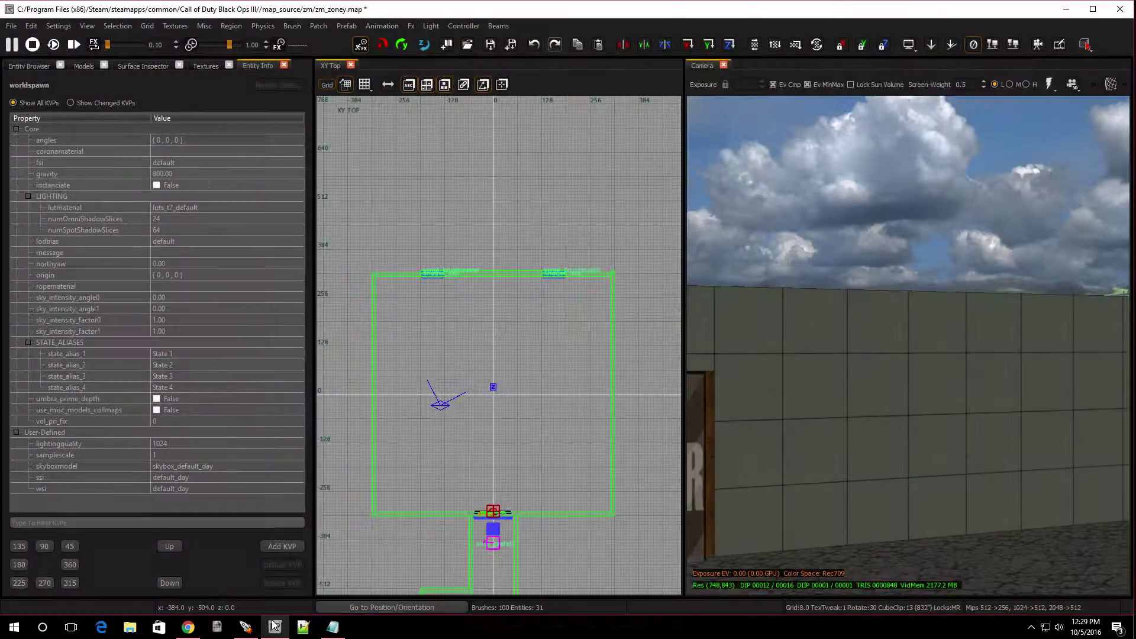
pyautogui.scroll(-3, 434, 435)
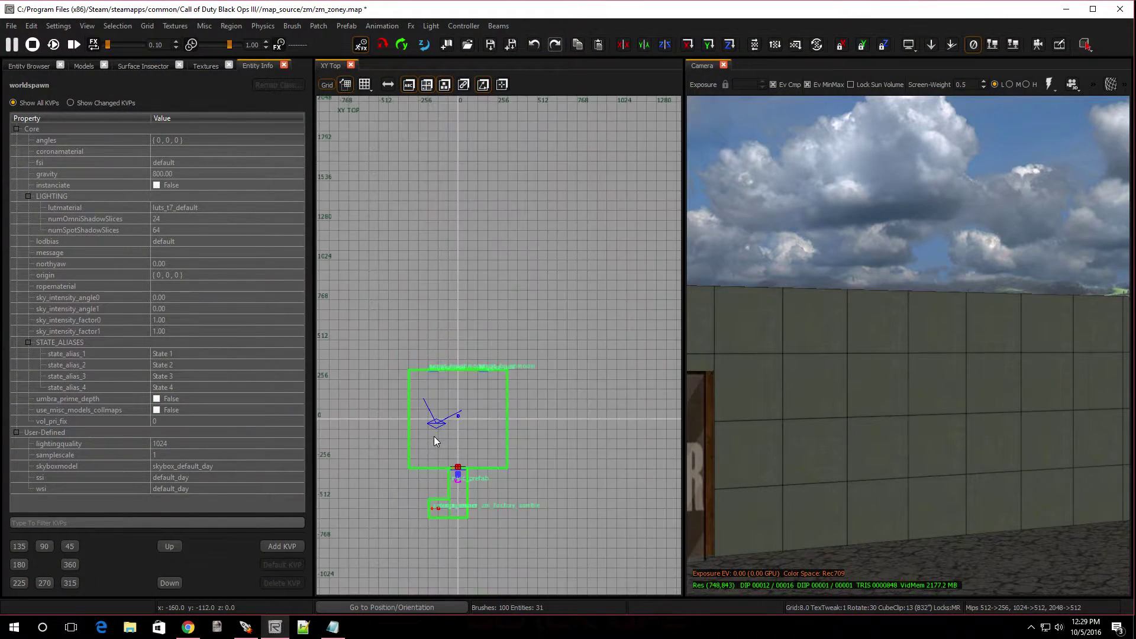
pyautogui.scroll(1, 435, 435)
pyautogui.click(60, 66)
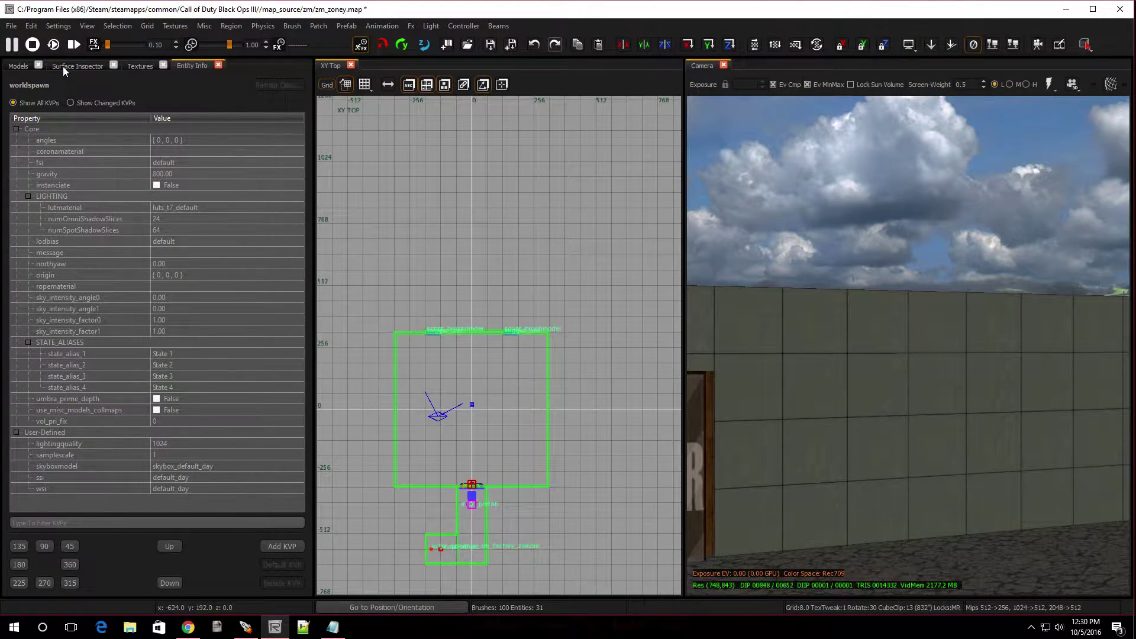
pyautogui.click(38, 65)
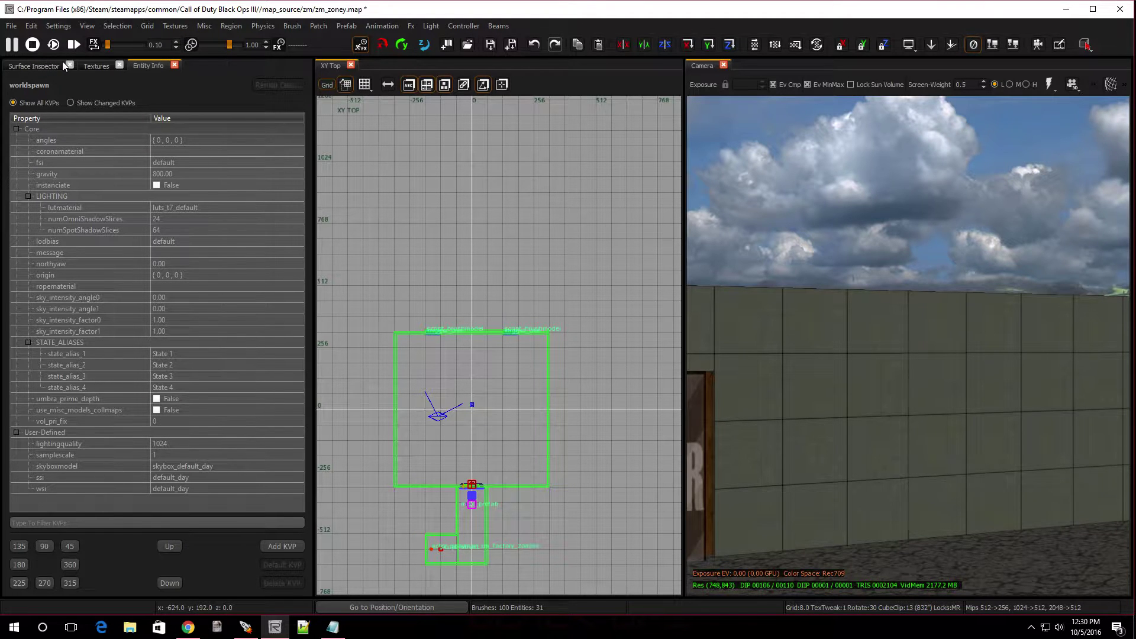
pyautogui.click(71, 63)
pyautogui.click(44, 65)
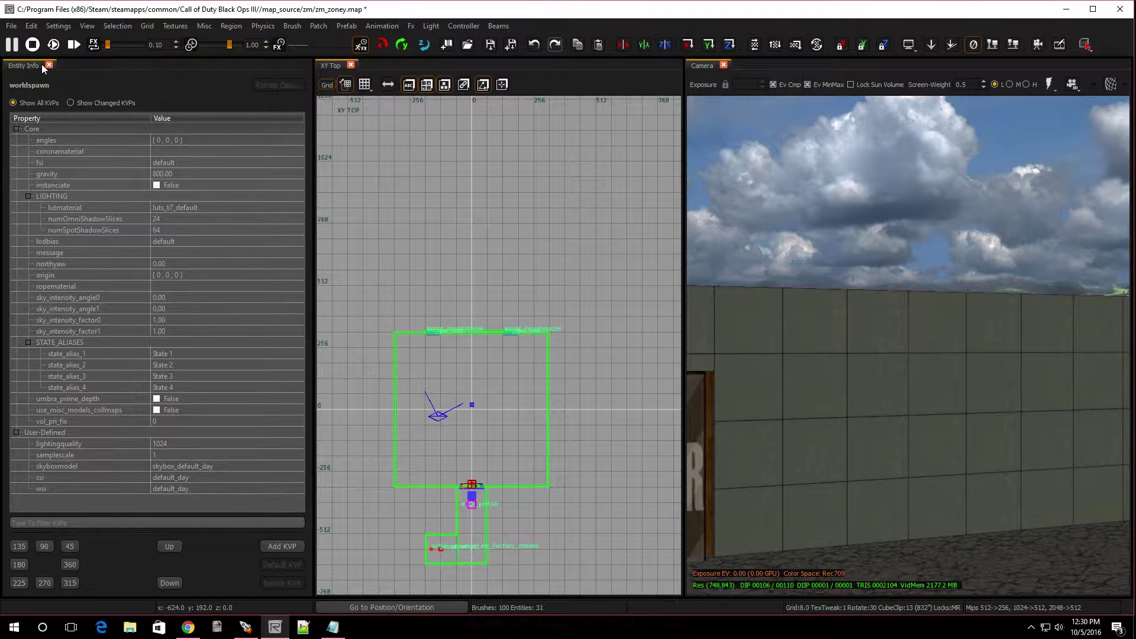
pyautogui.click(50, 65)
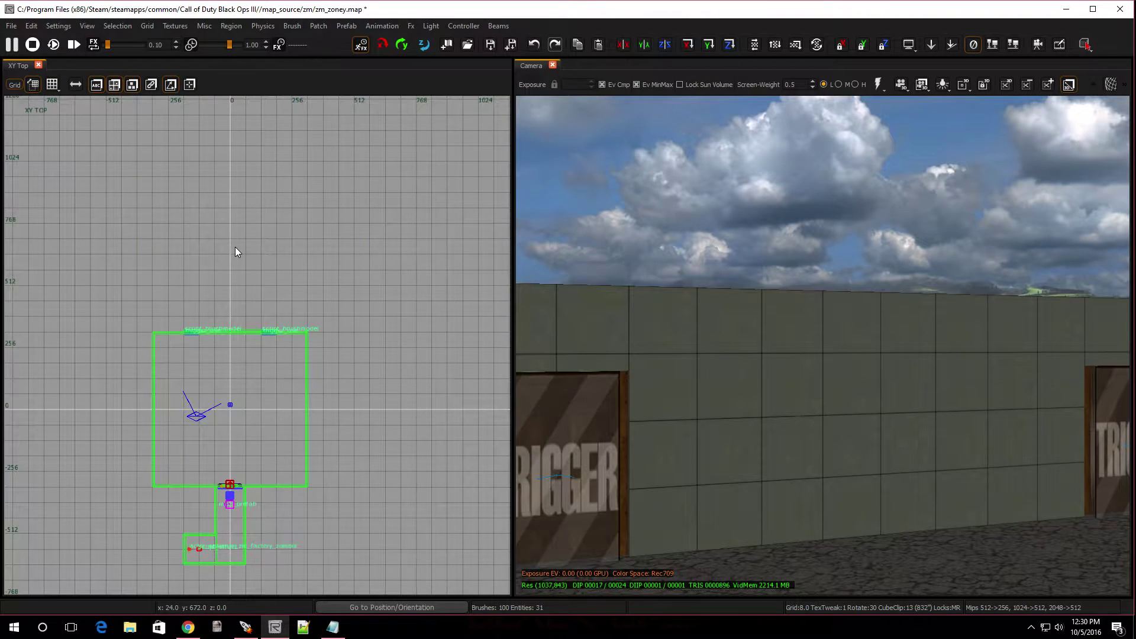
pyautogui.scroll(-3, 235, 247)
pyautogui.scroll(2, 214, 291)
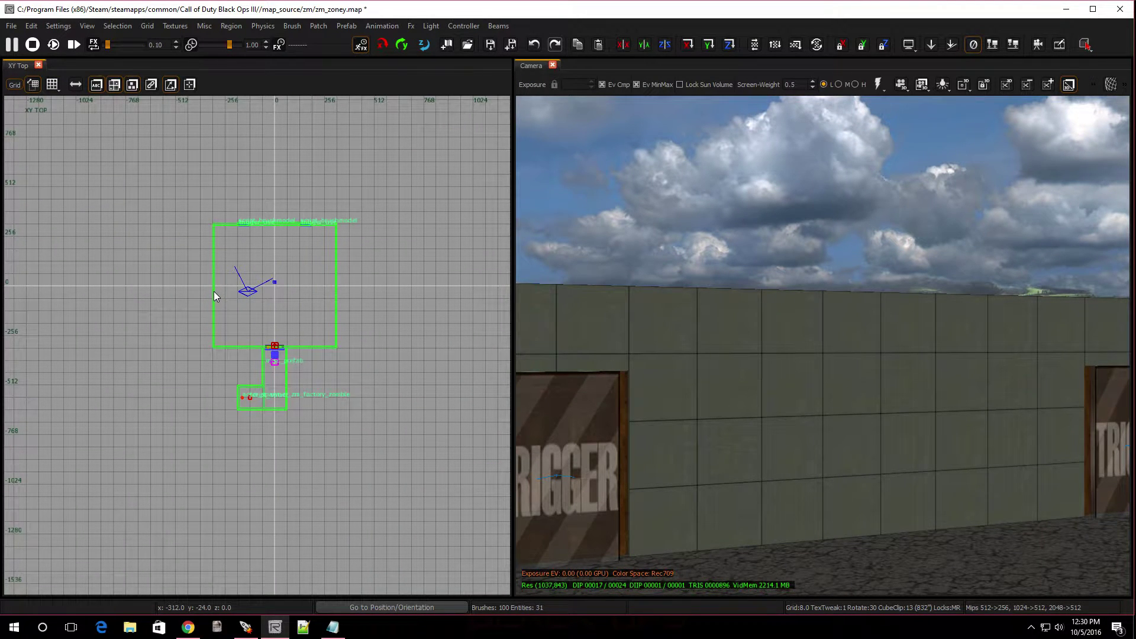
# Drag a script_model from the Entity Browser's Script category into the room as a placeholder box
pyautogui.press('b')
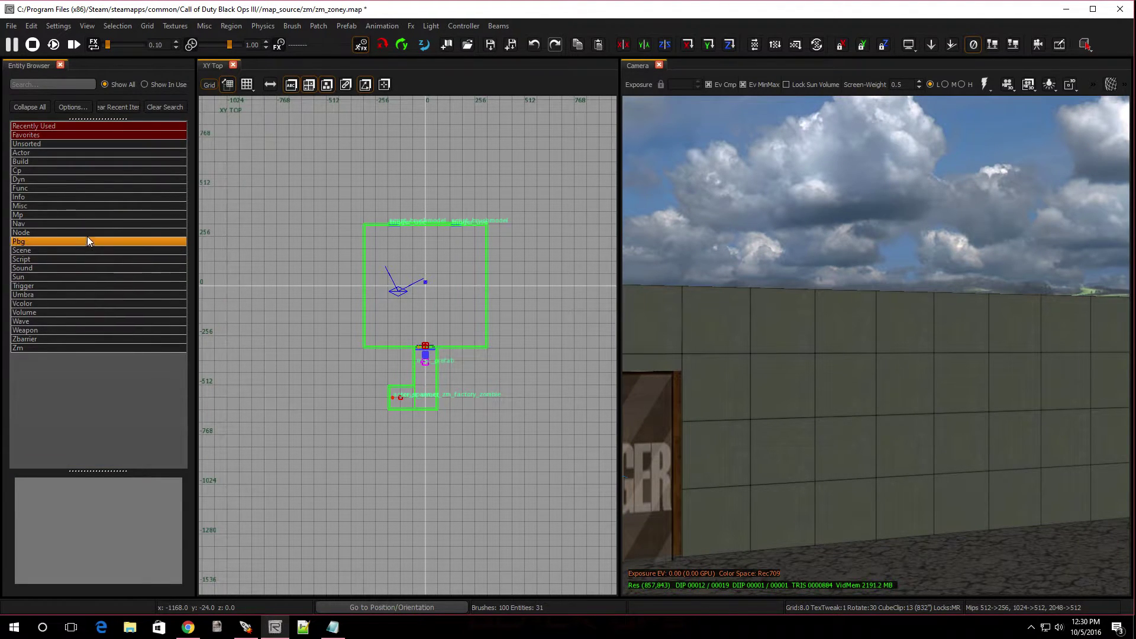
pyautogui.click(64, 259)
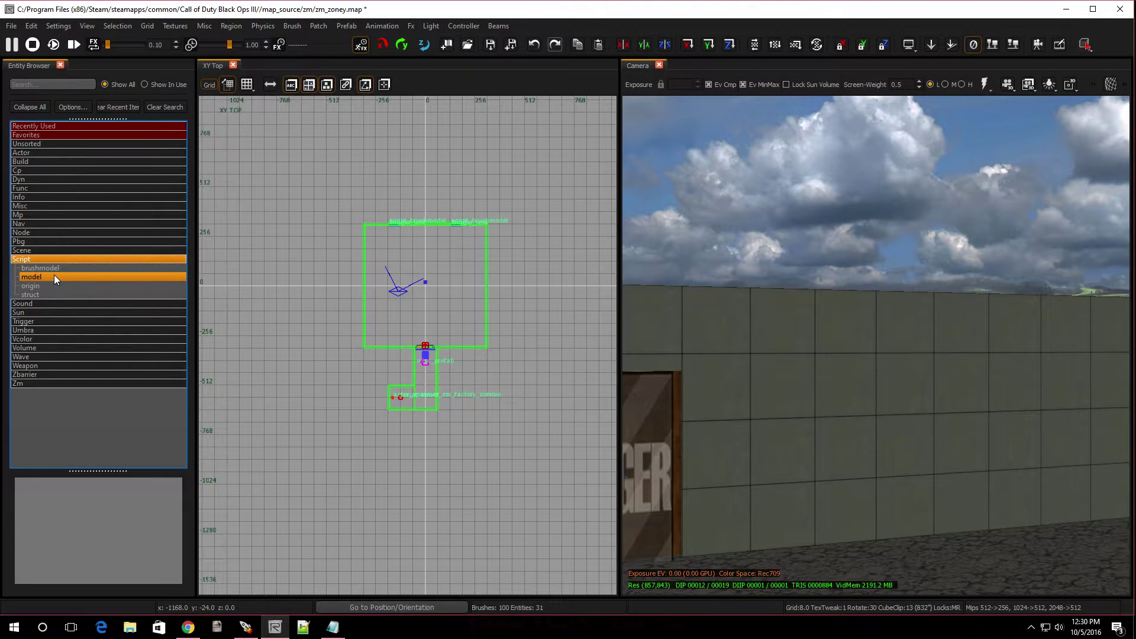
pyautogui.moveTo(55, 274); pyautogui.dragTo(418, 260)
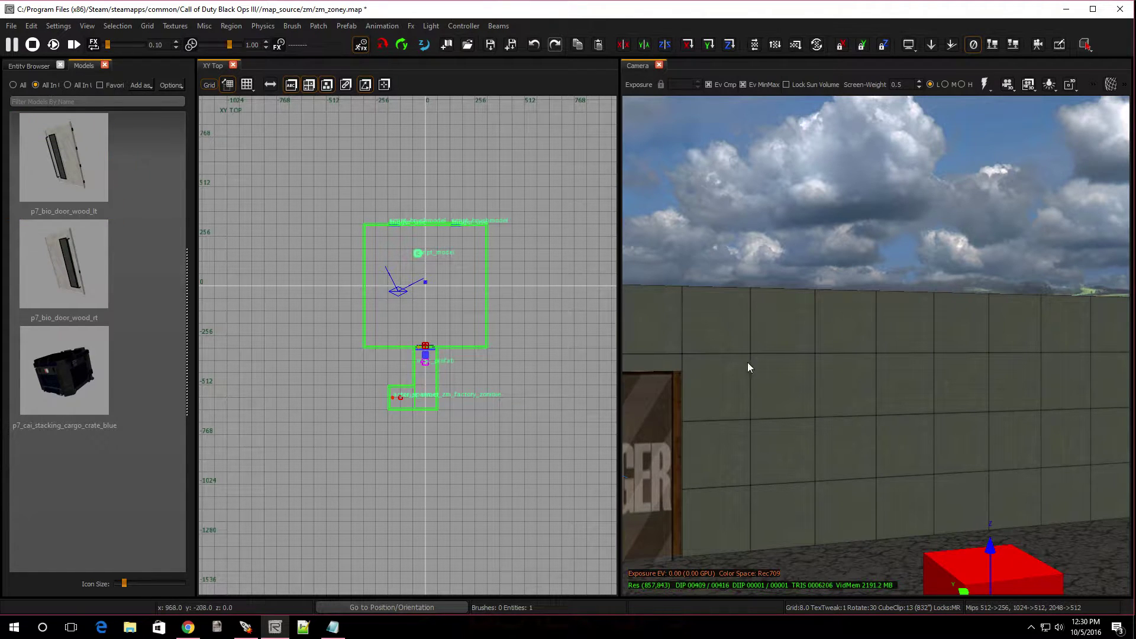
# Show all models in the library and filter the Models browser by 'door'
pyautogui.scroll(-3, 842, 389)
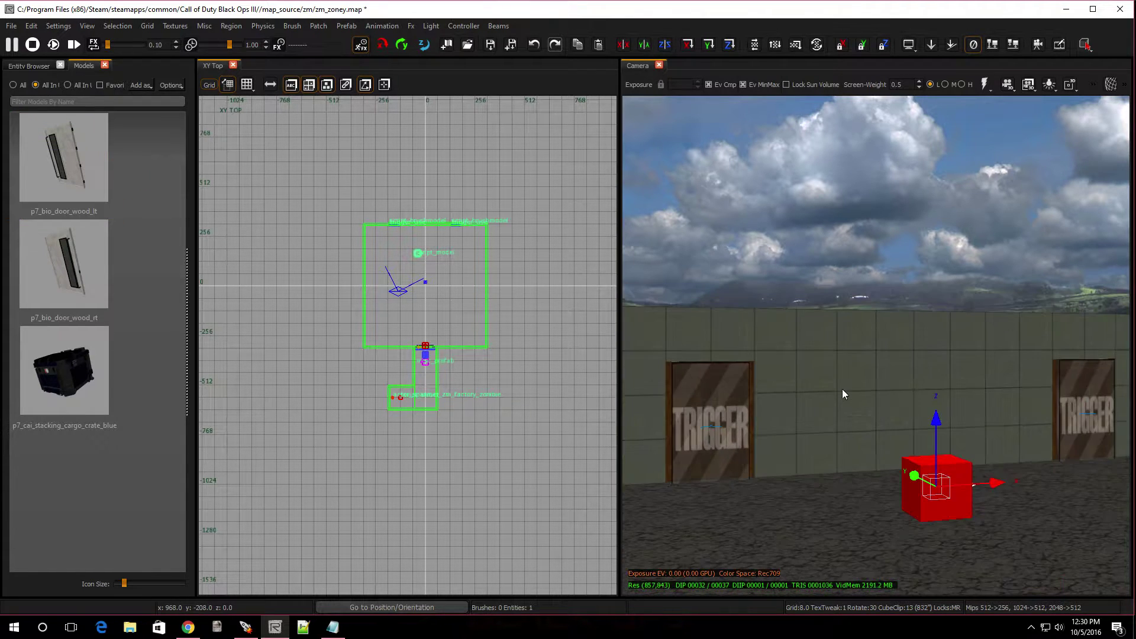
pyautogui.click(13, 84)
pyautogui.click(33, 273)
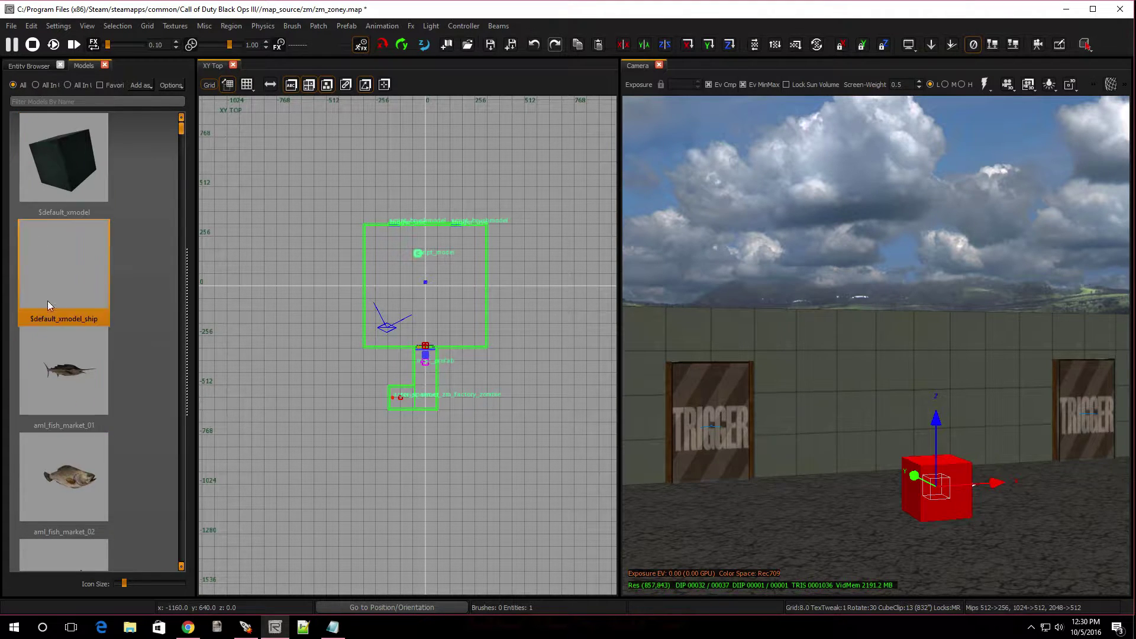
pyautogui.click(75, 100)
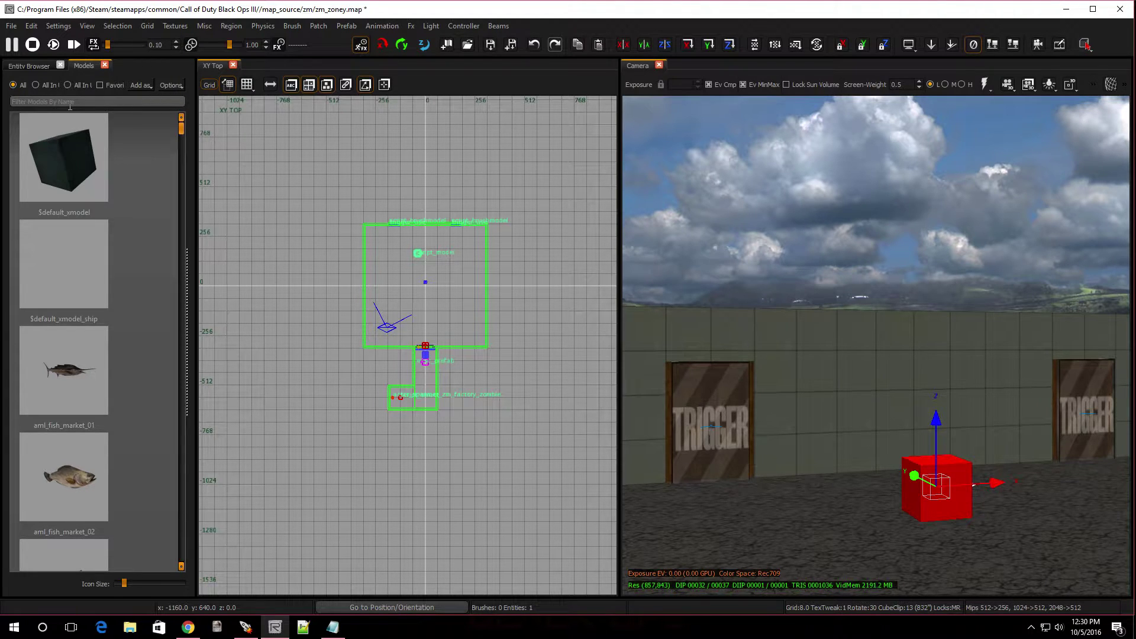
pyautogui.write('door')
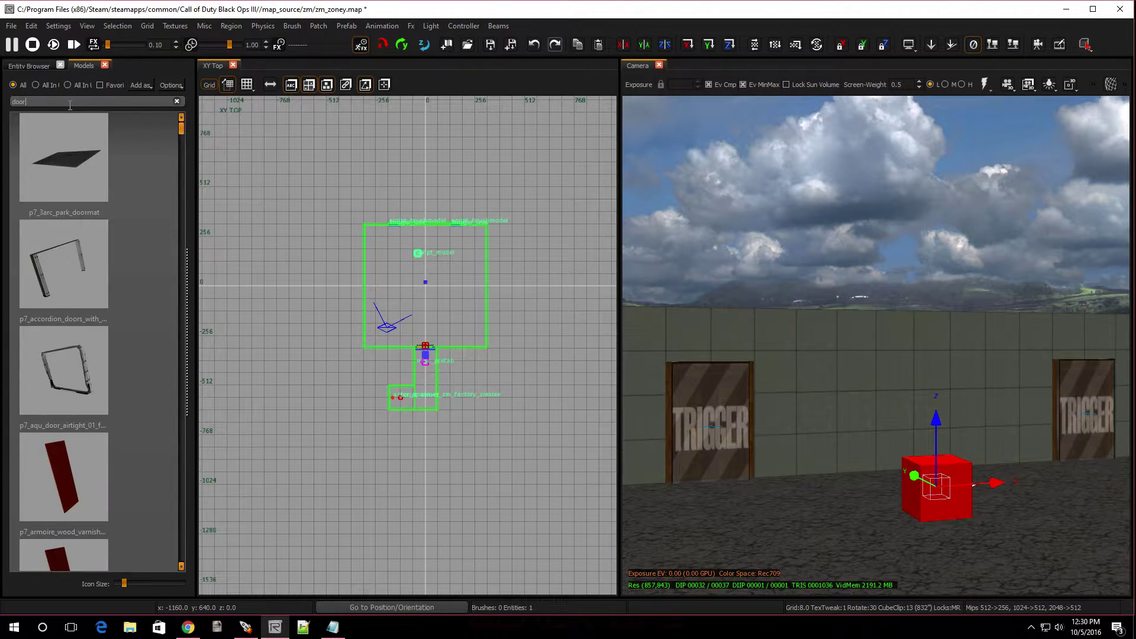
# Scroll through the filtered door models and select p7_cai_store_door_left
pyautogui.scroll(-5, 39, 288)
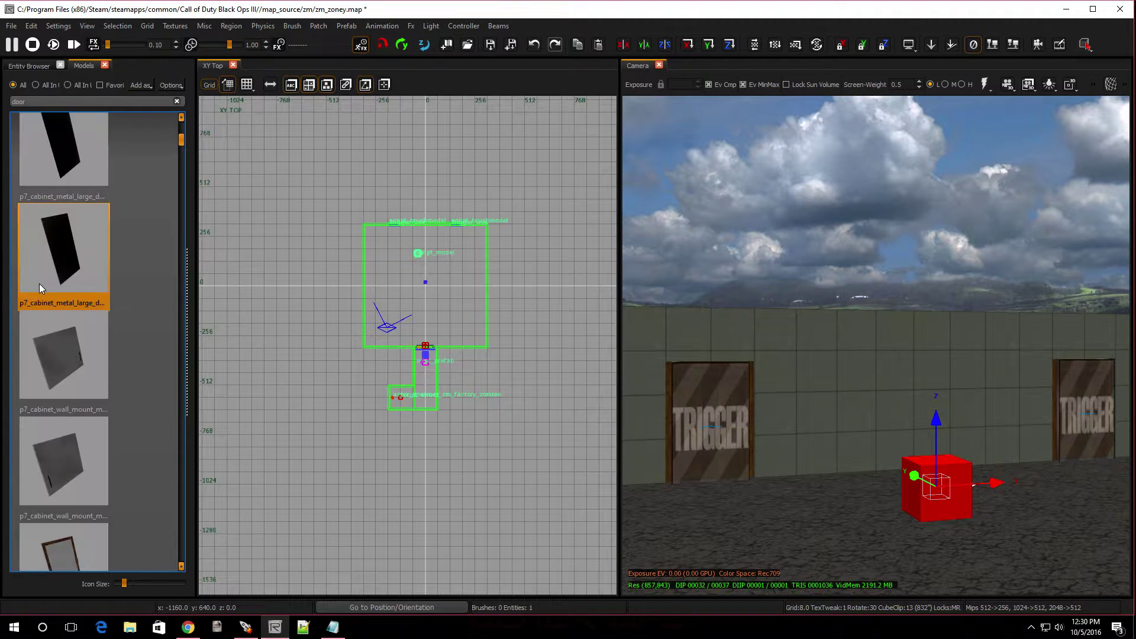
pyautogui.scroll(-6, 40, 288)
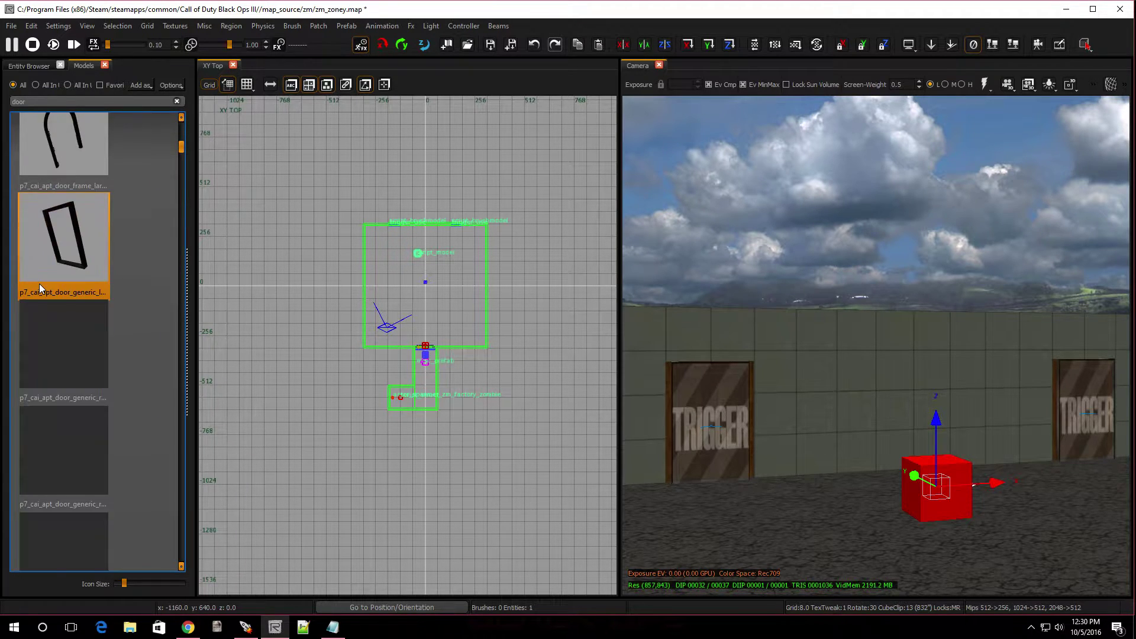
pyautogui.scroll(-5, 40, 288)
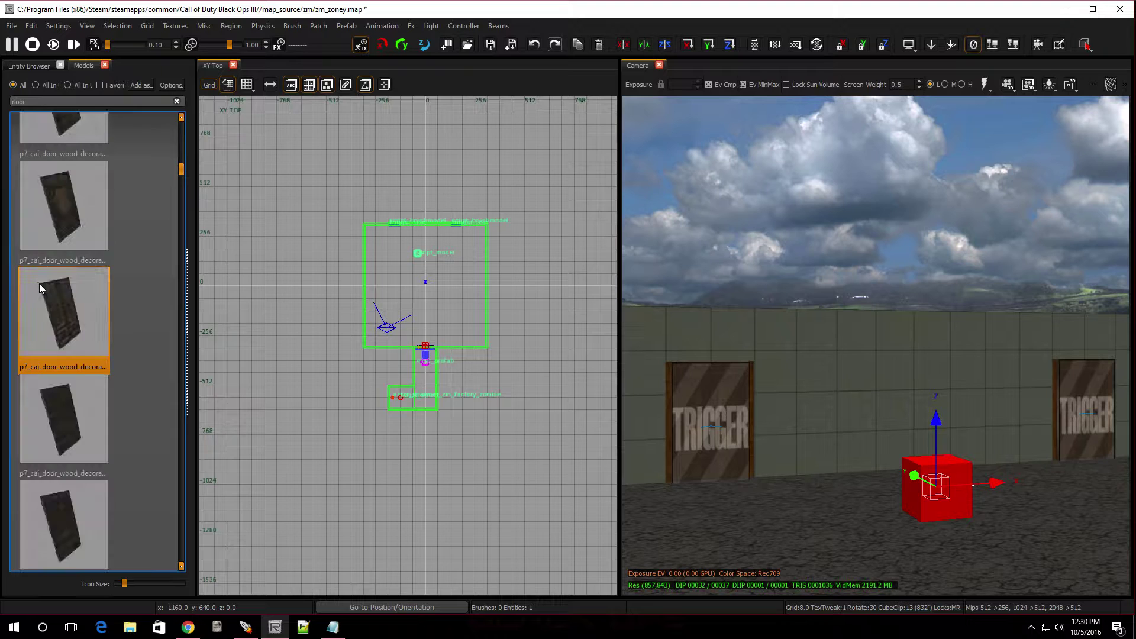
pyautogui.scroll(3, 39, 289)
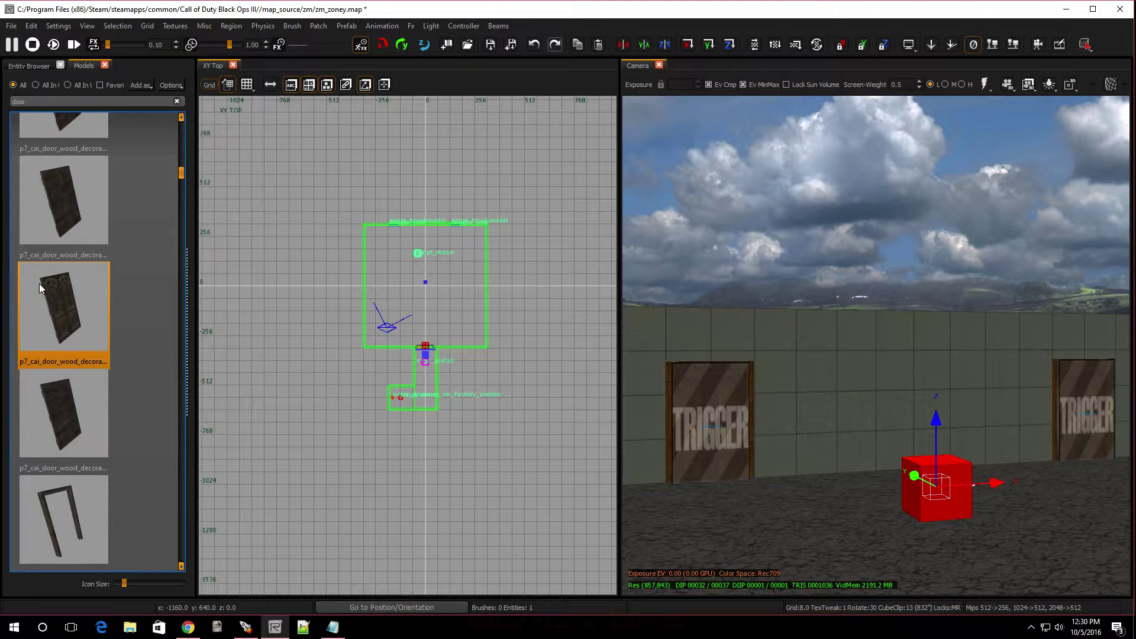
pyautogui.scroll(5, 51, 211)
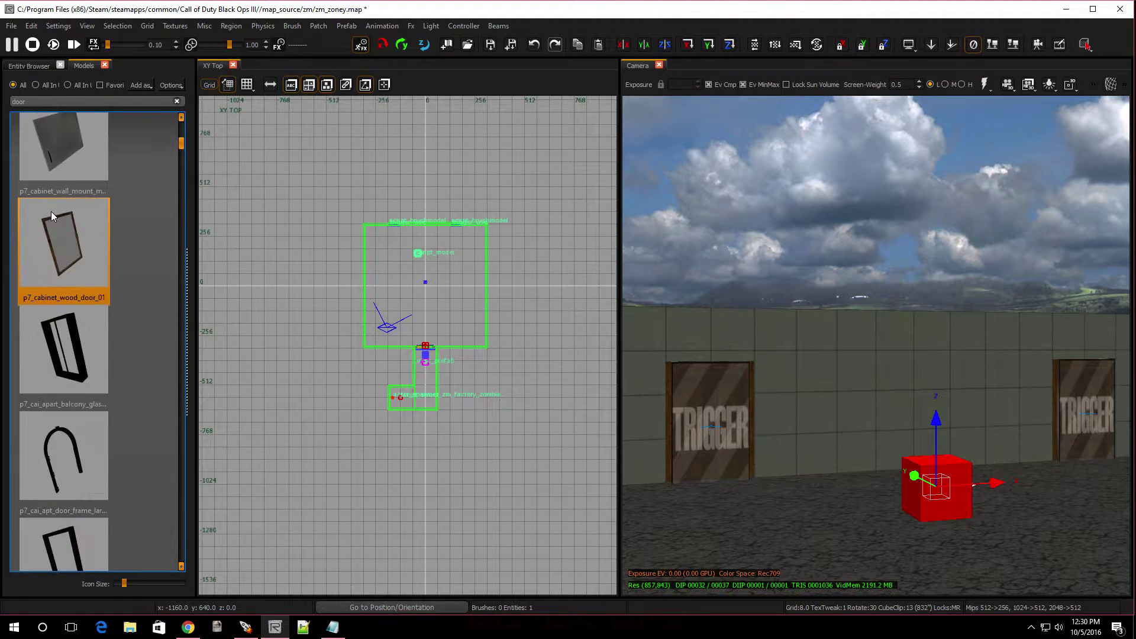
pyautogui.scroll(-5, 50, 211)
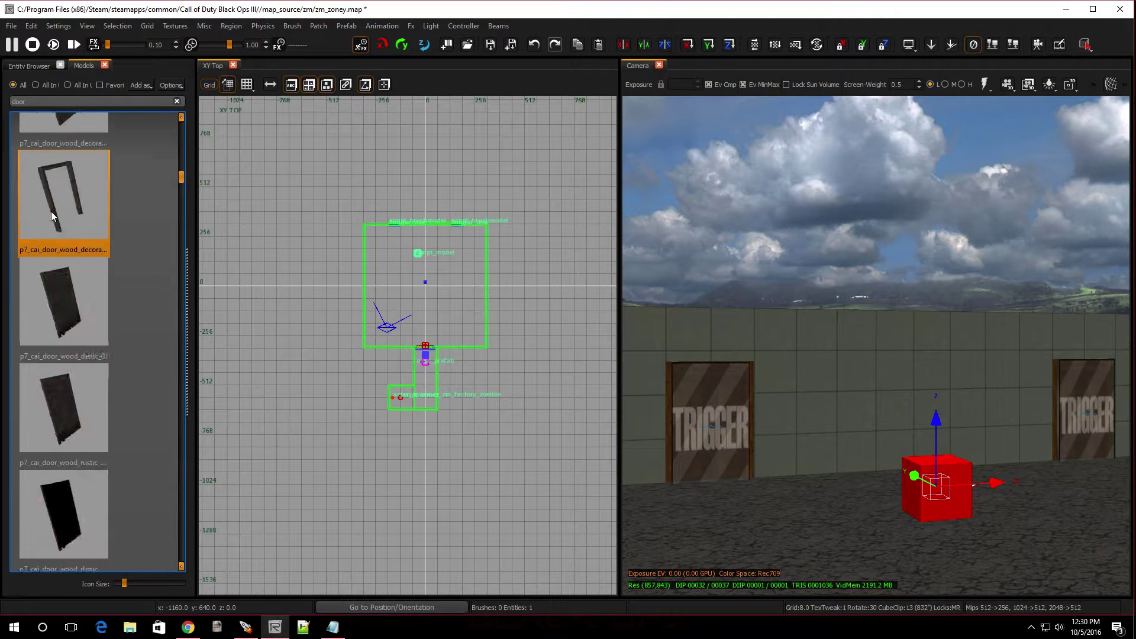
pyautogui.scroll(-5, 52, 215)
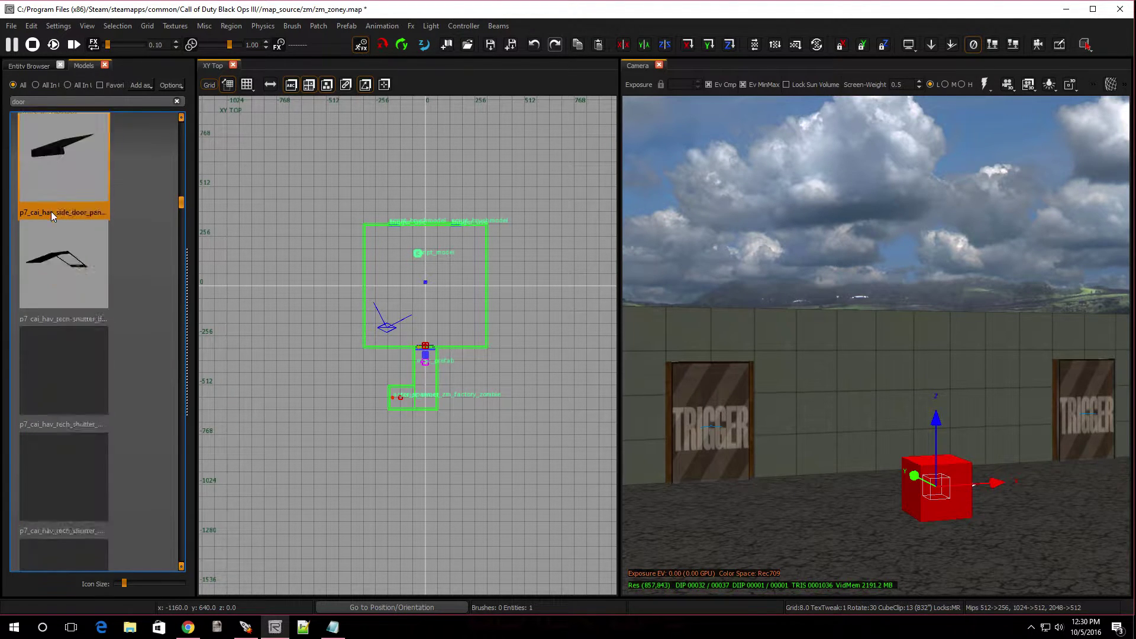
pyautogui.scroll(-5, 51, 215)
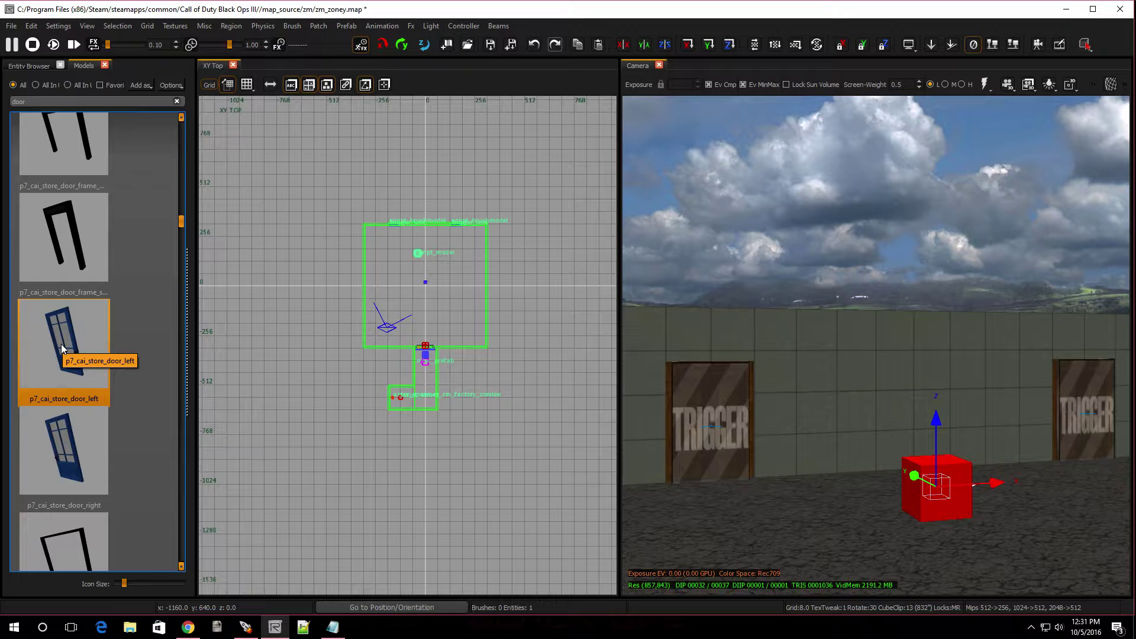
pyautogui.click(63, 436)
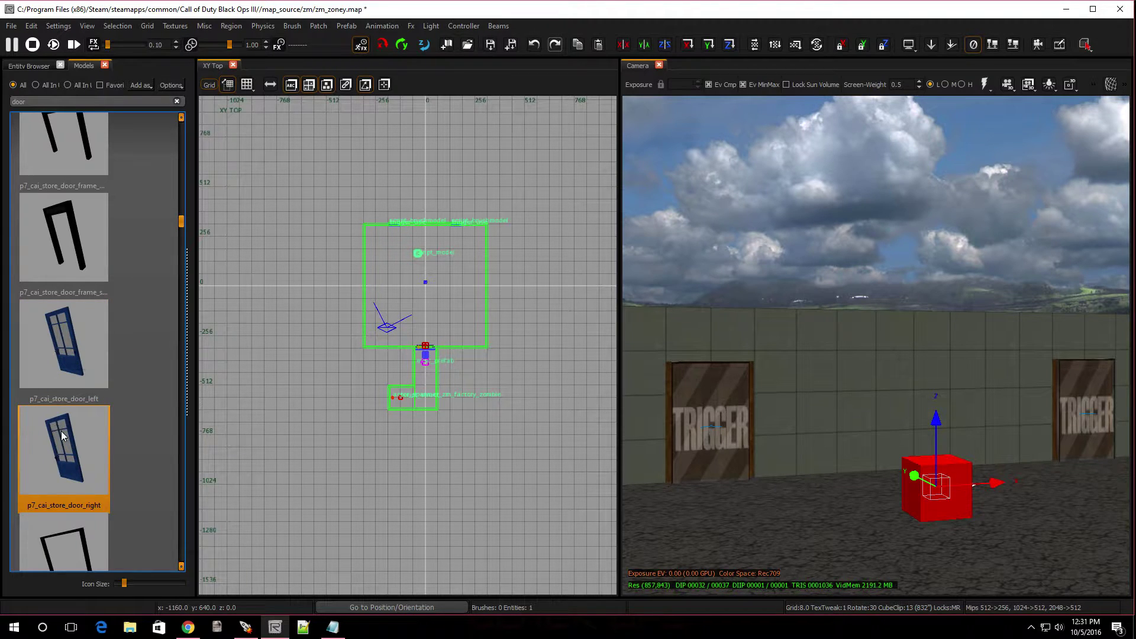
pyautogui.click(82, 346)
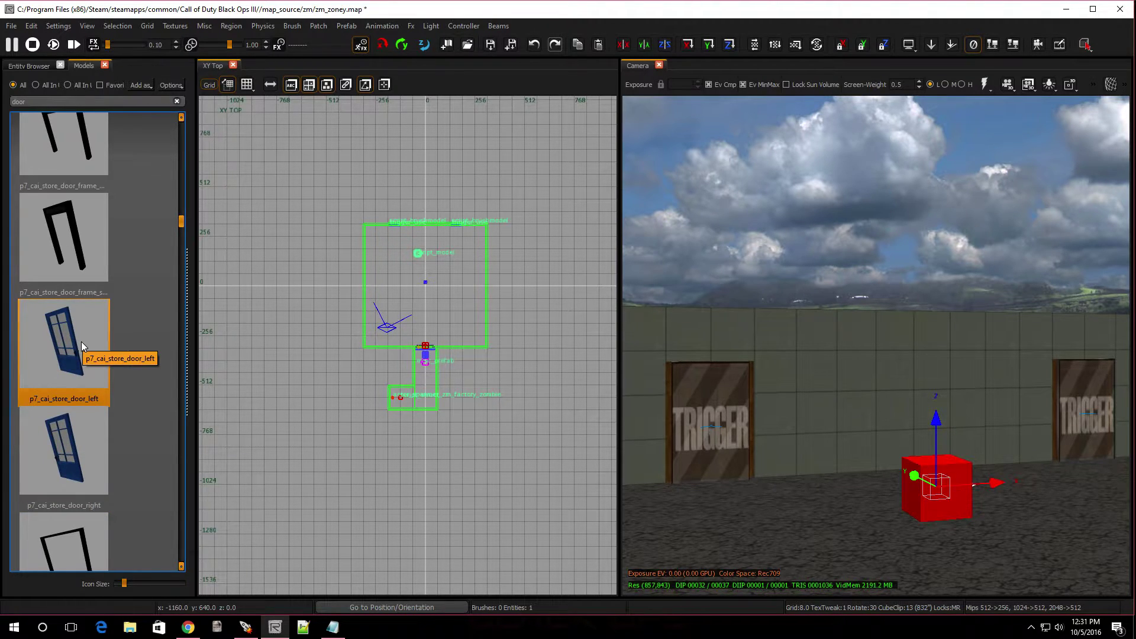
# Make the placeholder the left door and add a second script model using p7_cai_store_door_right
pyautogui.doubleClick(82, 346)
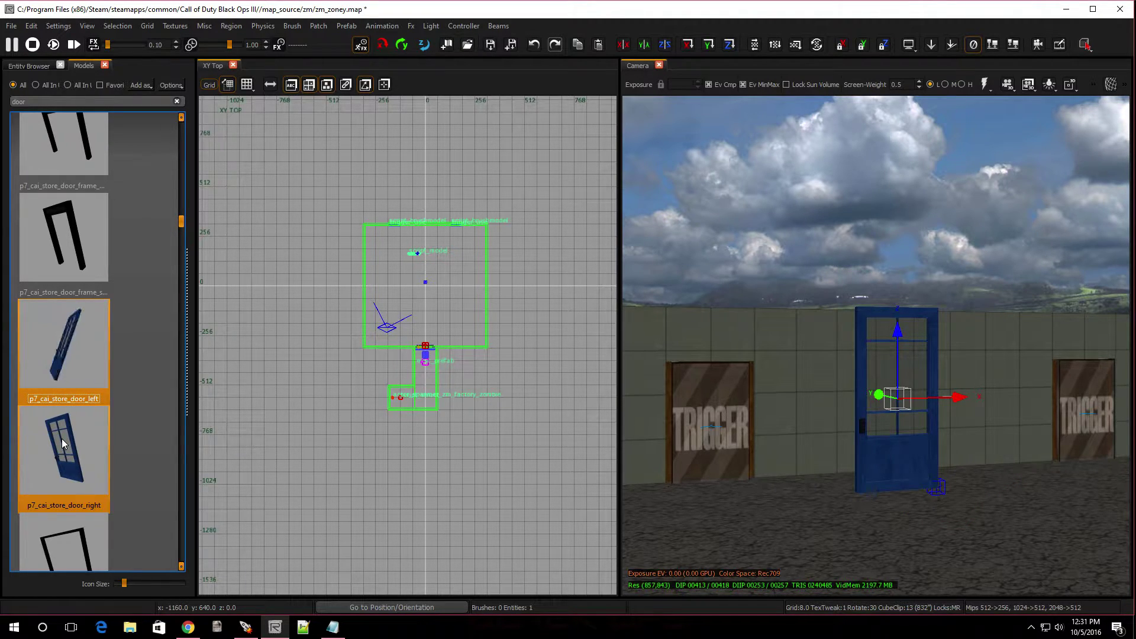
pyautogui.click(29, 66)
pyautogui.click(25, 275)
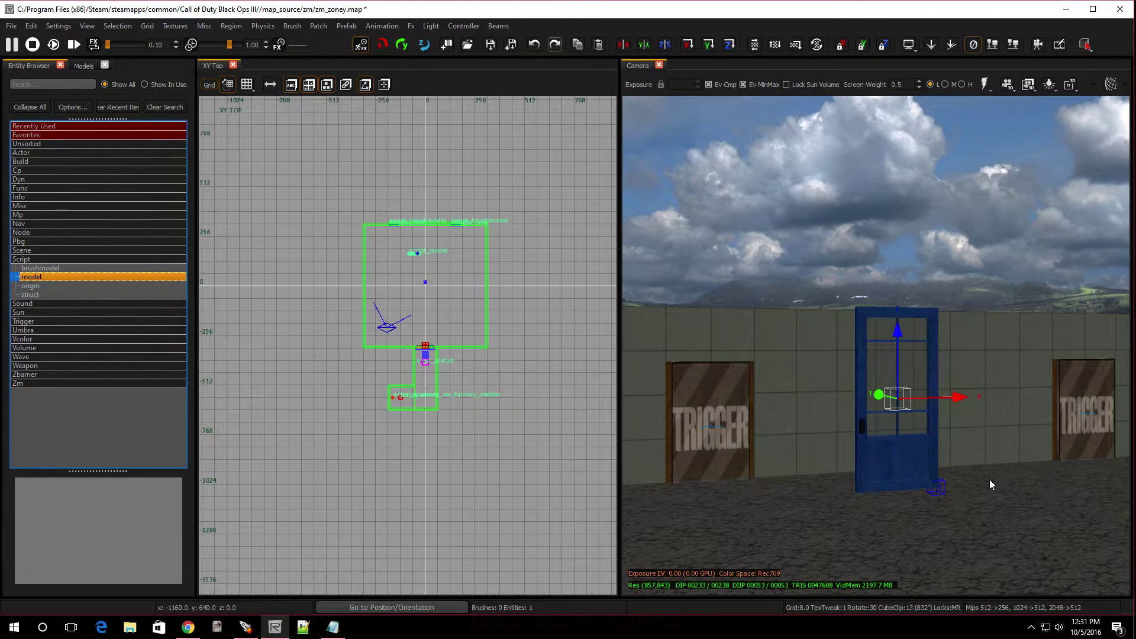
pyautogui.press('Escape')
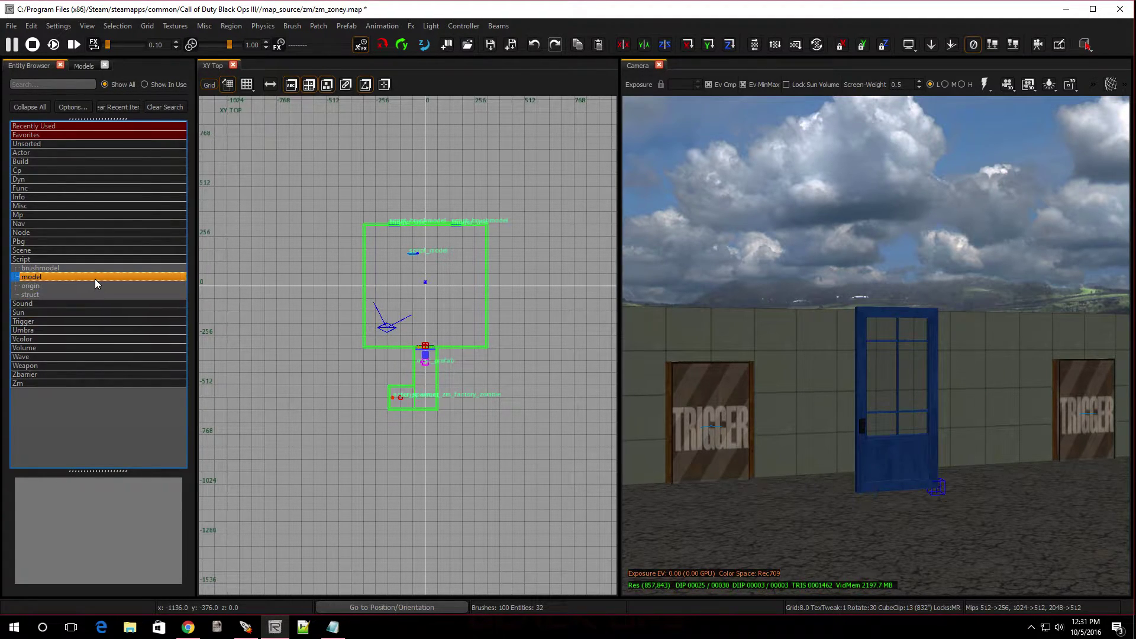
pyautogui.moveTo(96, 284); pyautogui.dragTo(1005, 518)
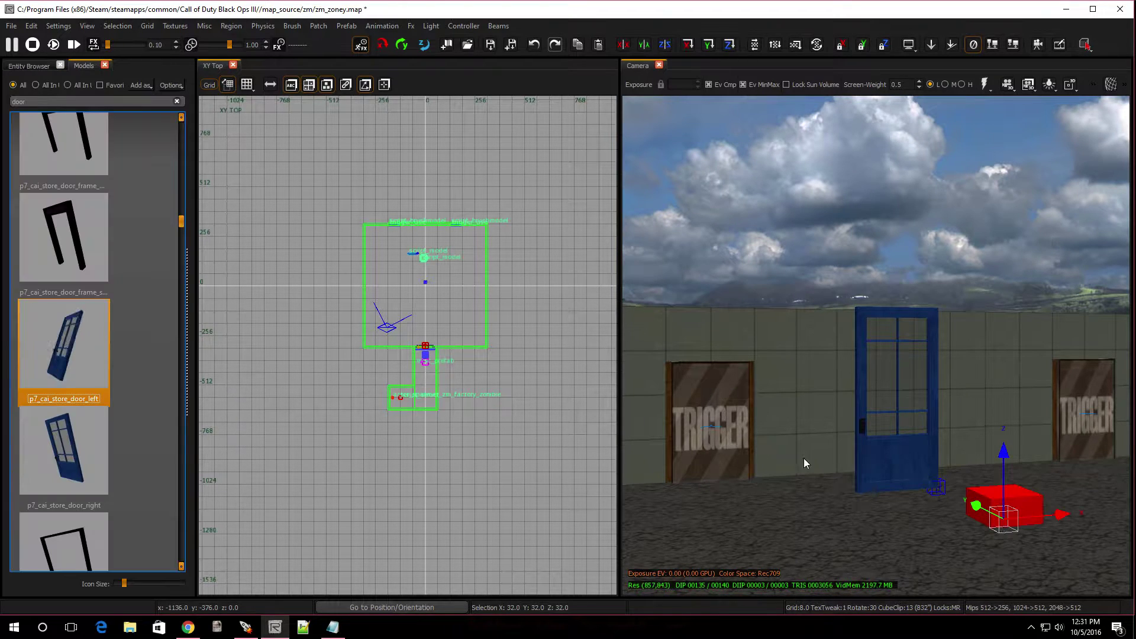
pyautogui.click(70, 450)
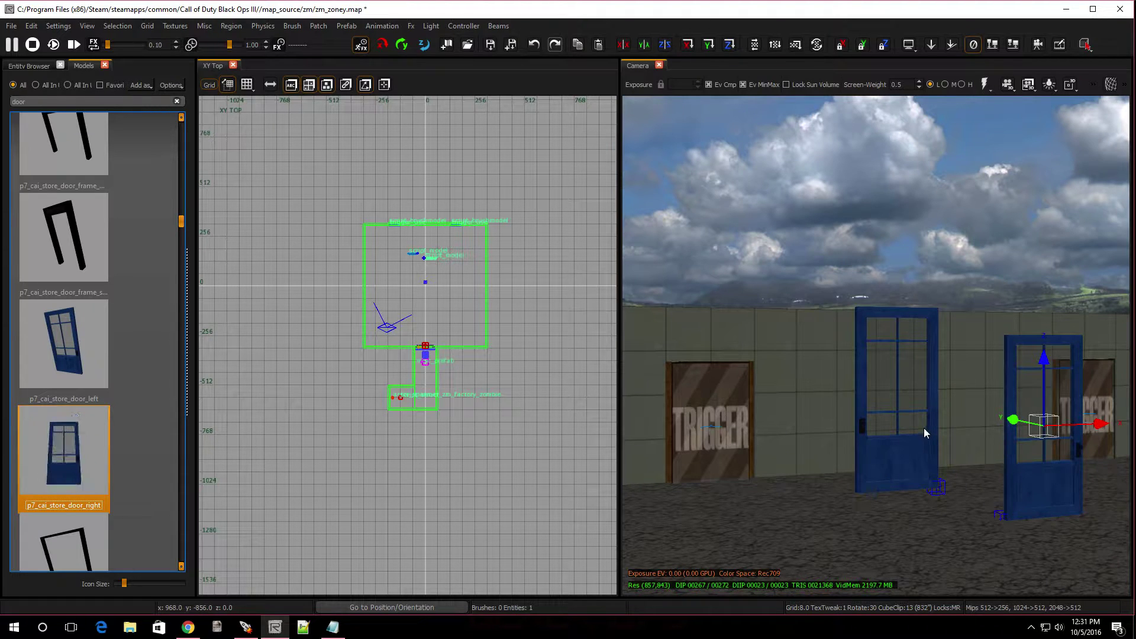
pyautogui.press('space')
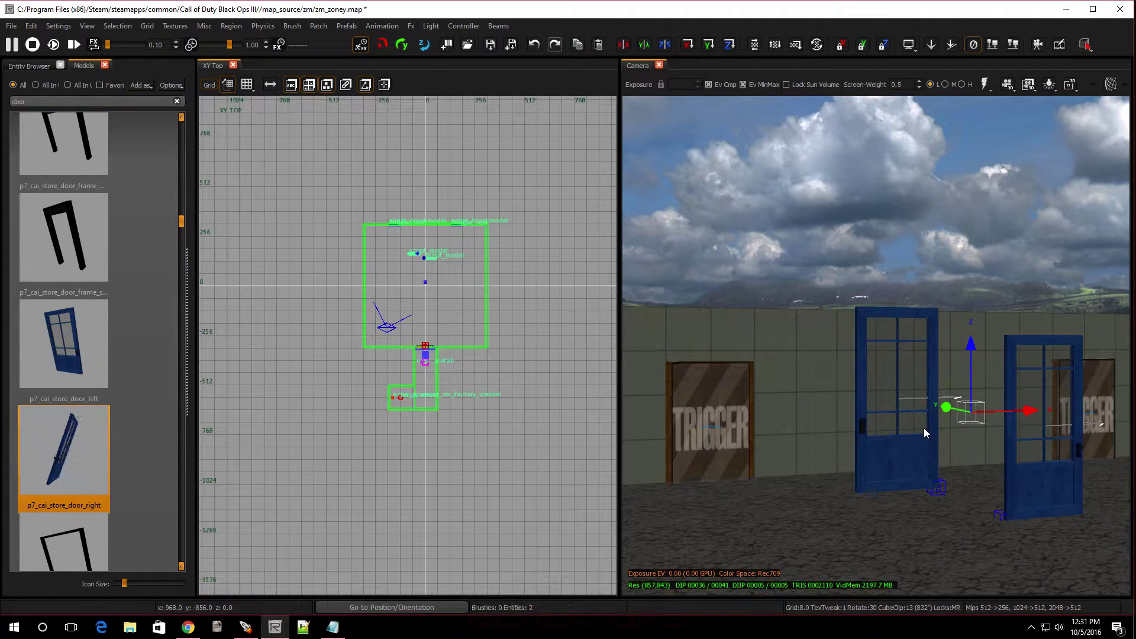
# Delete the accidental duplicate and slide the two doors together in the front and side views
pyautogui.press('Delete')
pyautogui.click(1056, 451)
pyautogui.hotkey('ctrl', 'Tab')
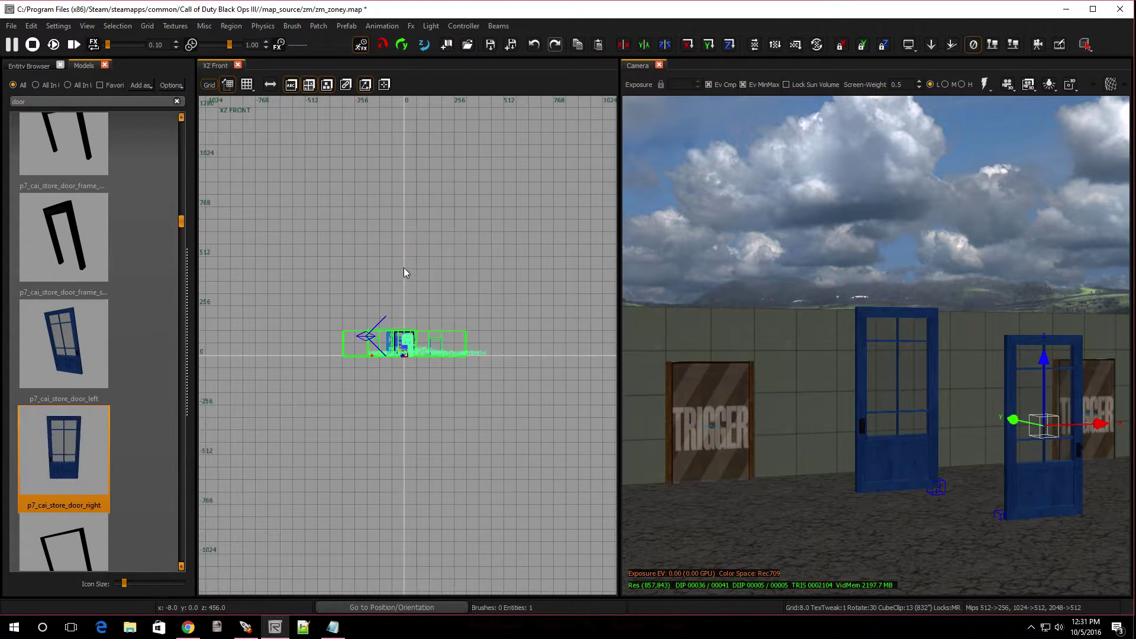
pyautogui.scroll(8, 431, 358)
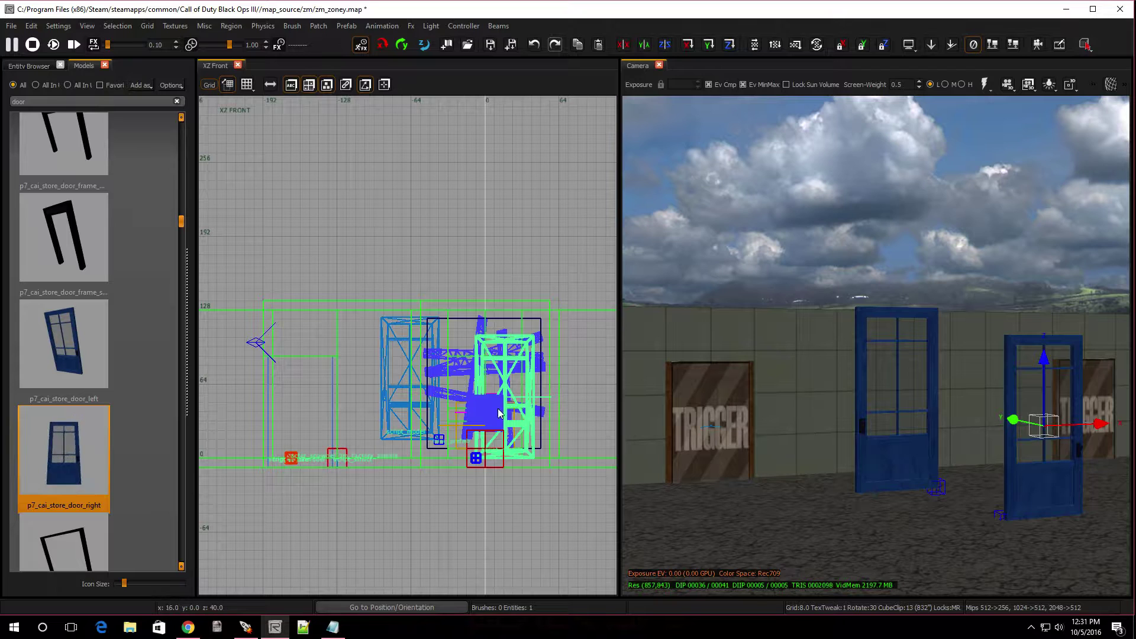
pyautogui.moveTo(498, 413); pyautogui.dragTo(438, 407)
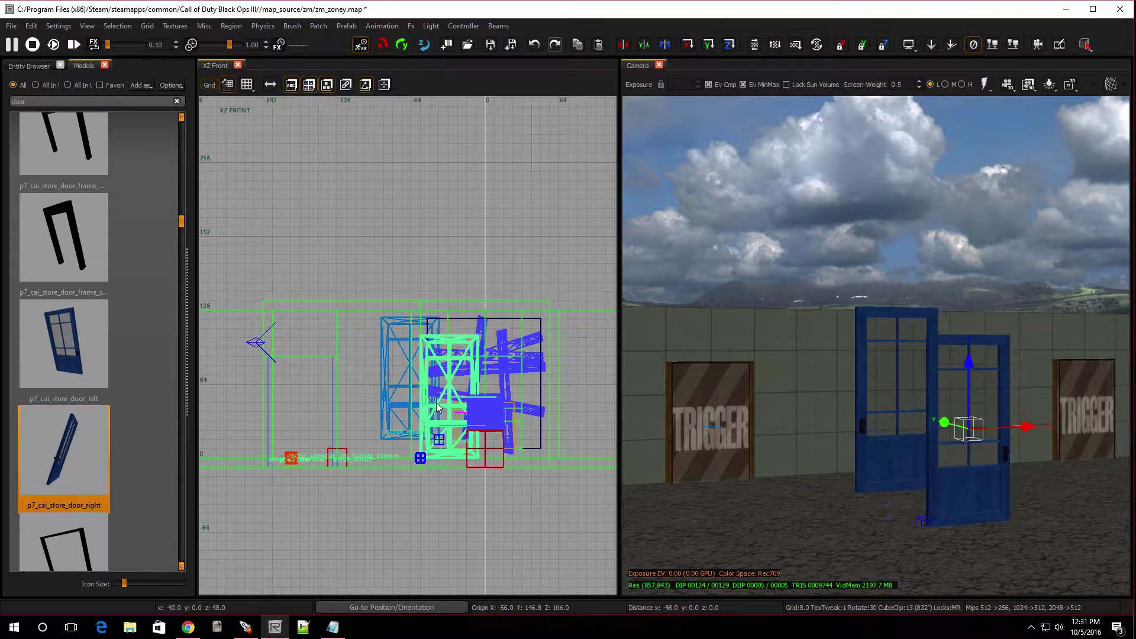
pyautogui.press('Escape')
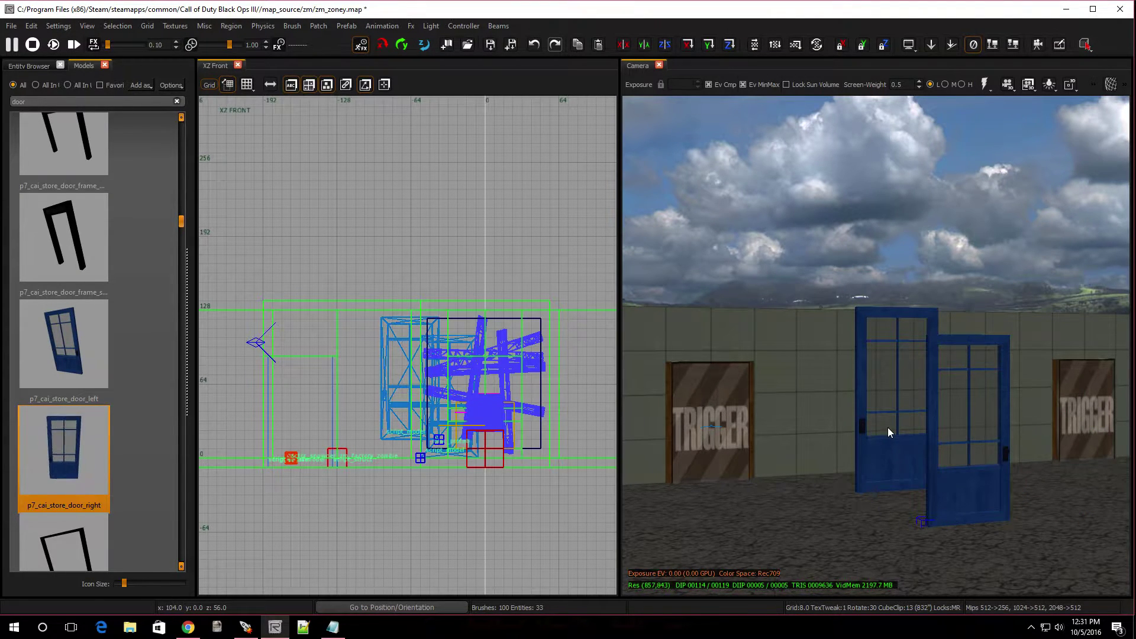
pyautogui.click(887, 427)
pyautogui.moveTo(409, 399); pyautogui.dragTo(507, 417)
pyautogui.moveTo(996, 452)
pyautogui.mouseDown(button='right')
pyautogui.moveTo(1000, 414)
pyautogui.moveTo(983, 440)
pyautogui.mouseUp(button='right')
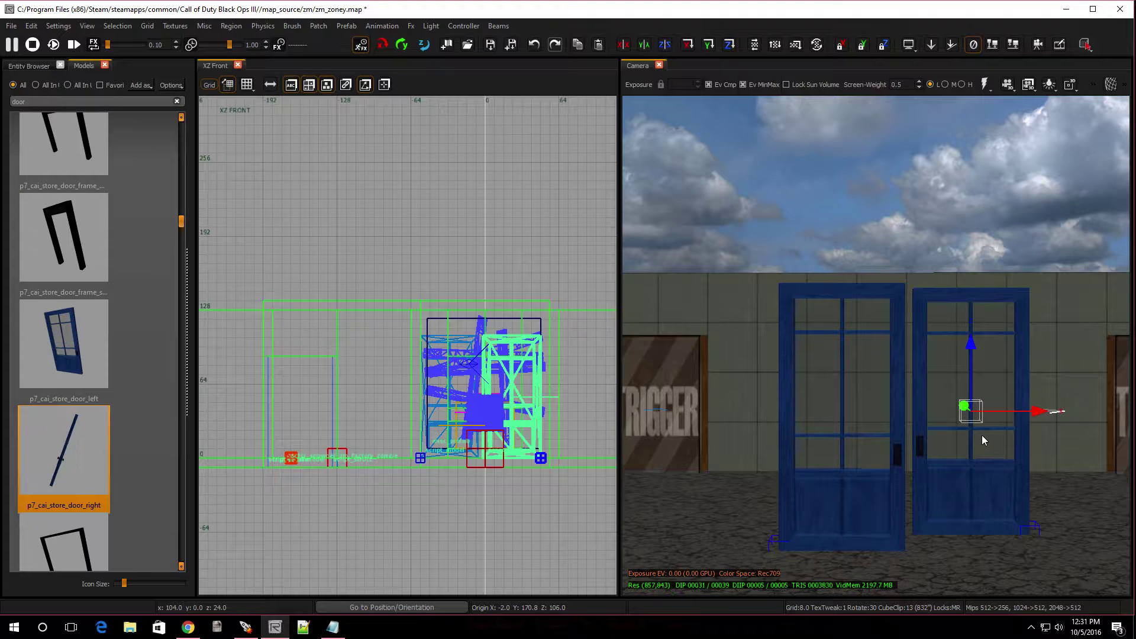
pyautogui.hotkey('ctrl', 'Tab')
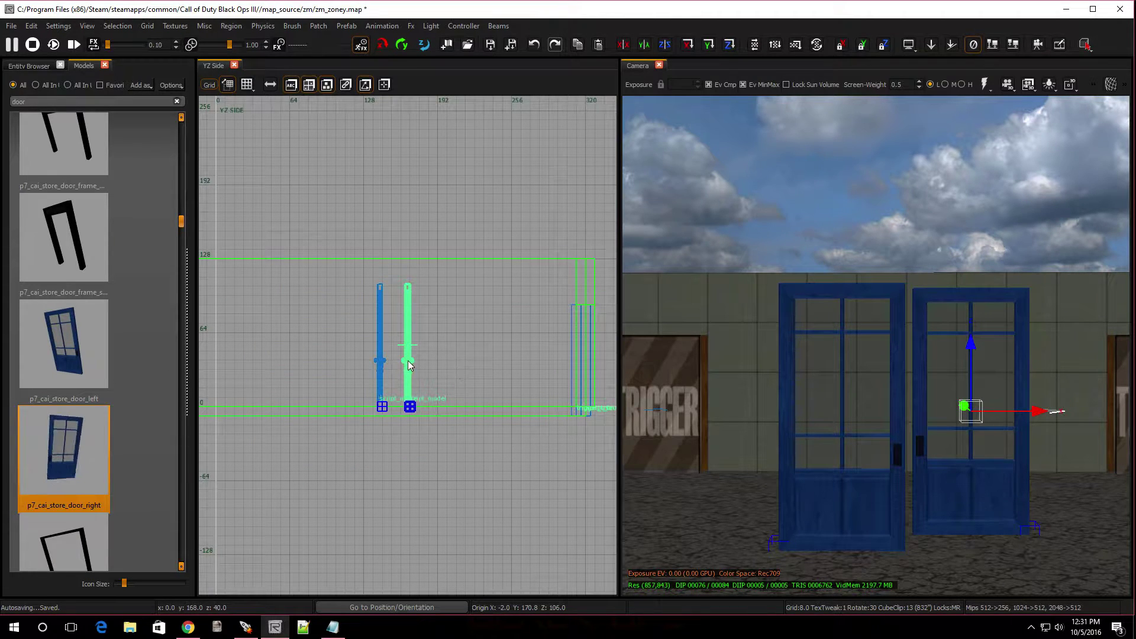
pyautogui.moveTo(409, 364); pyautogui.dragTo(377, 365)
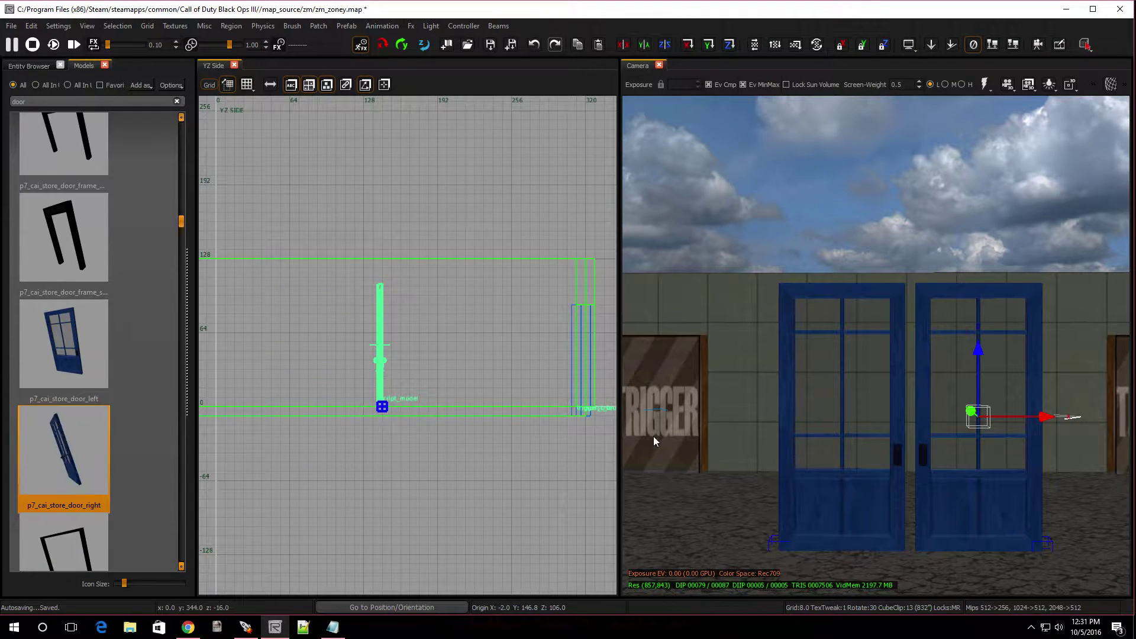
# On grid 1, put the right door's origin at X 0 and close the gap in the top view
pyautogui.hotkey('ctrl', 'Tab')
pyautogui.scroll(5, 353, 351)
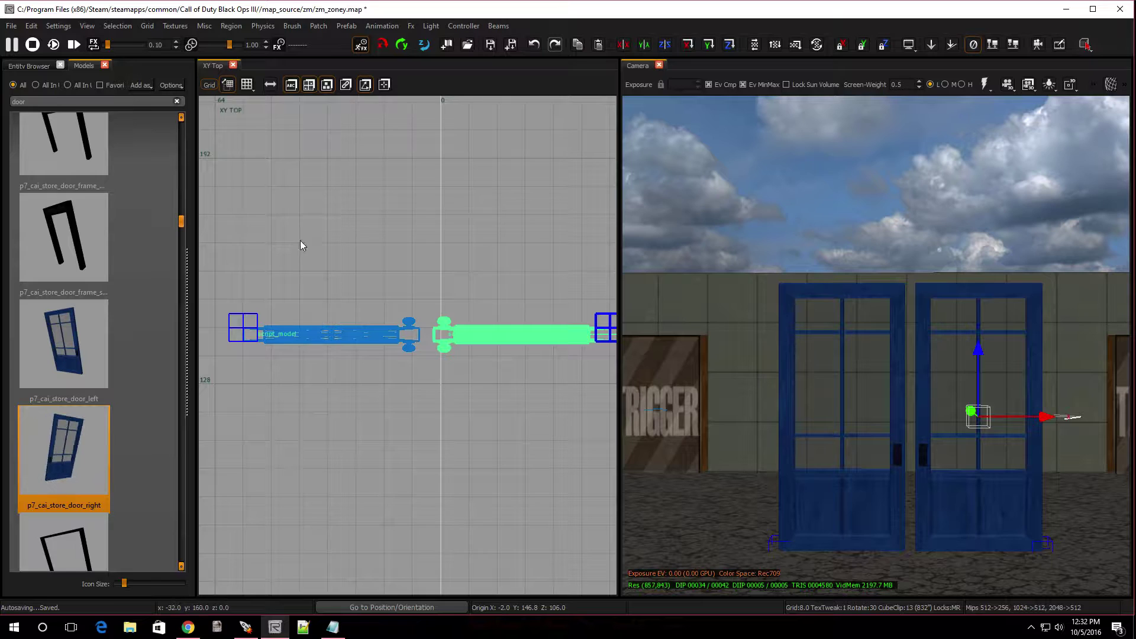
pyautogui.click(249, 86)
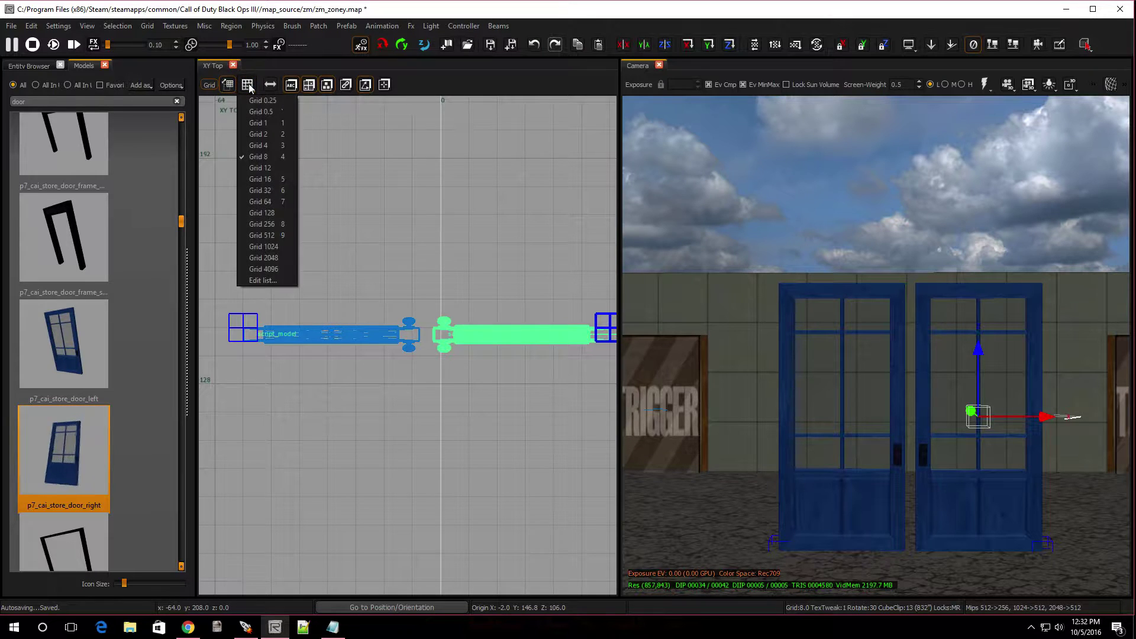
pyautogui.click(258, 122)
pyautogui.moveTo(414, 316); pyautogui.dragTo(445, 325)
pyautogui.press('Escape')
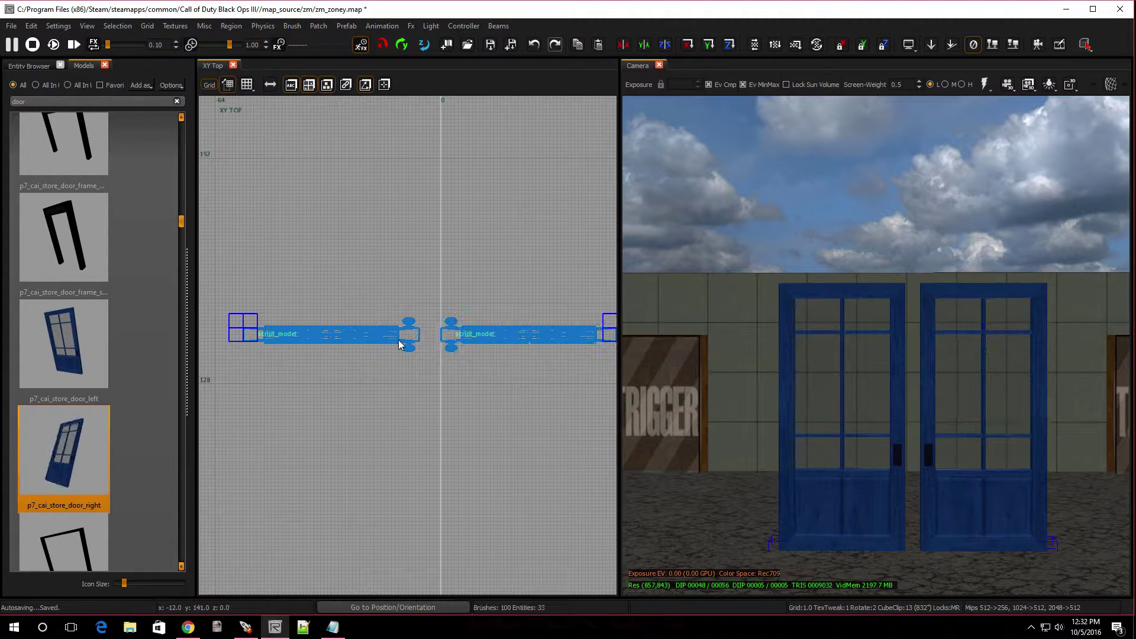
pyautogui.keyDown('shift'); pyautogui.click(816, 387); pyautogui.keyUp('shift')
pyautogui.moveTo(351, 333); pyautogui.dragTo(367, 332)
pyautogui.scroll(1, 414, 339)
pyautogui.scroll(-1, 461, 336)
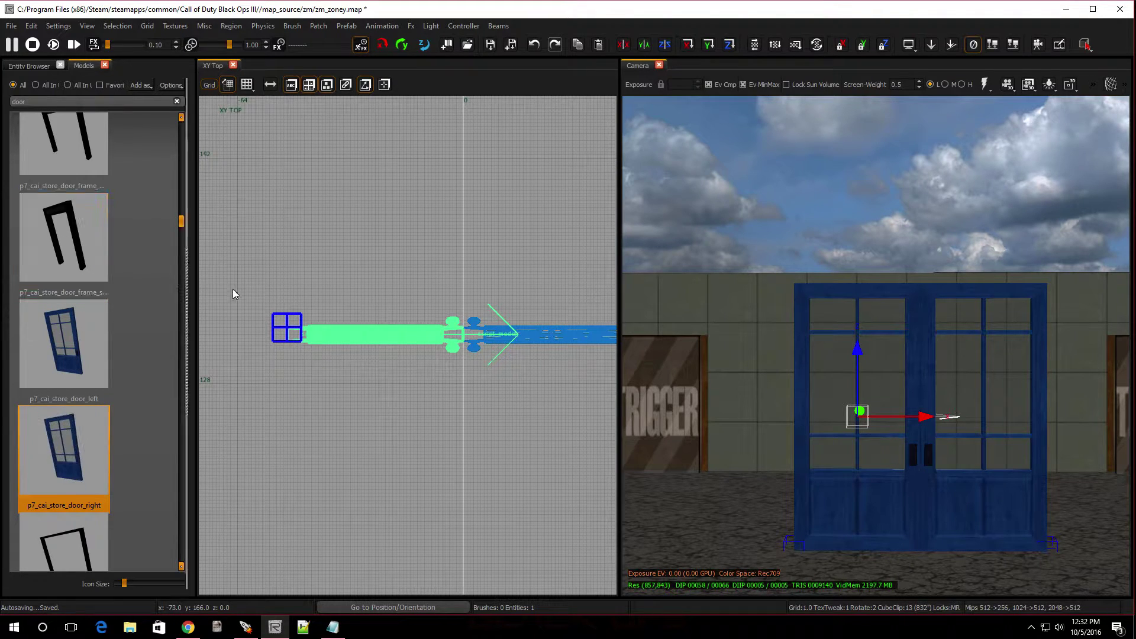
pyautogui.press('Escape')
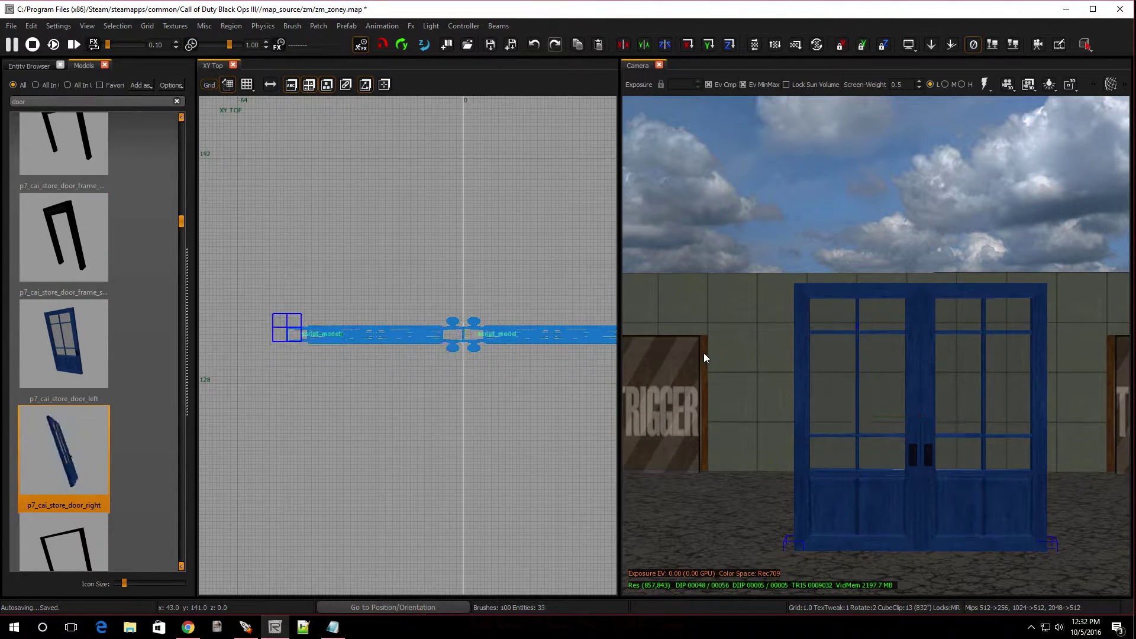
pyautogui.moveTo(779, 410)
pyautogui.mouseDown(button='right')
pyautogui.moveTo(787, 402)
pyautogui.moveTo(777, 399)
pyautogui.mouseUp(button='right')
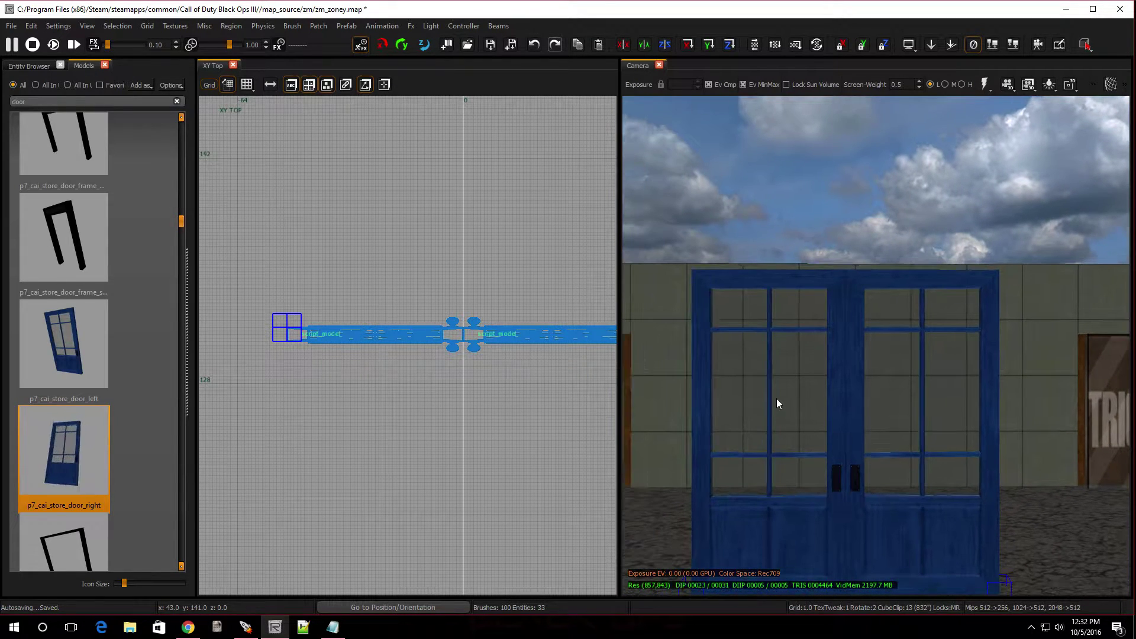
# Select both doors and set their shared targetname to auto150 in Entity Info
pyautogui.click(772, 382)
pyautogui.keyDown('ctrl'); pyautogui.click(897, 369); pyautogui.keyUp('ctrl')
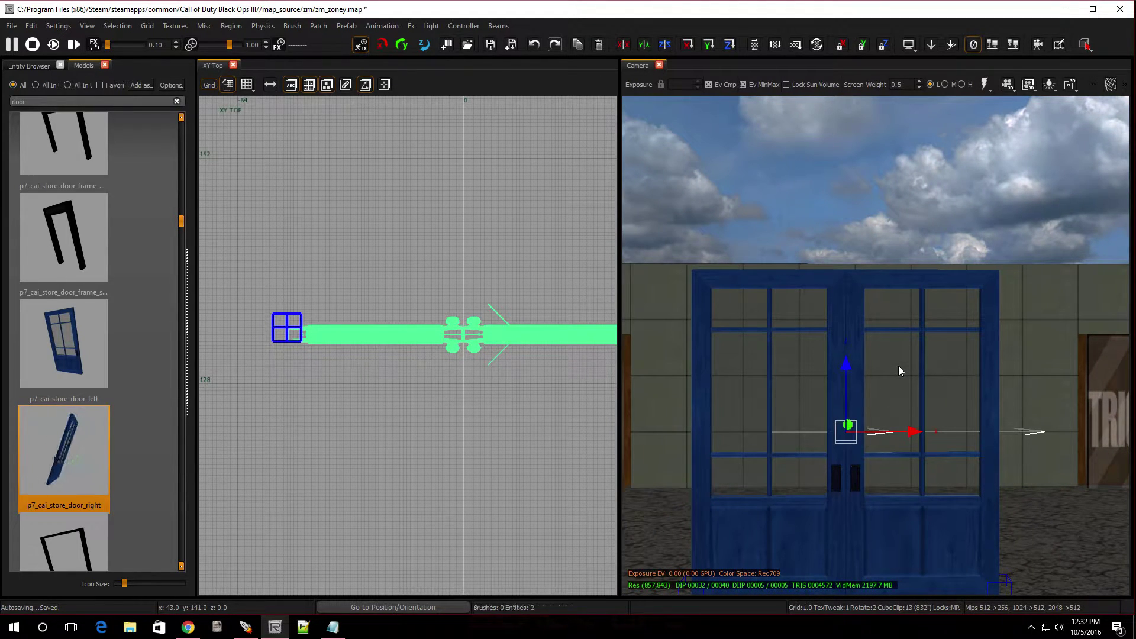
pyautogui.press('m')
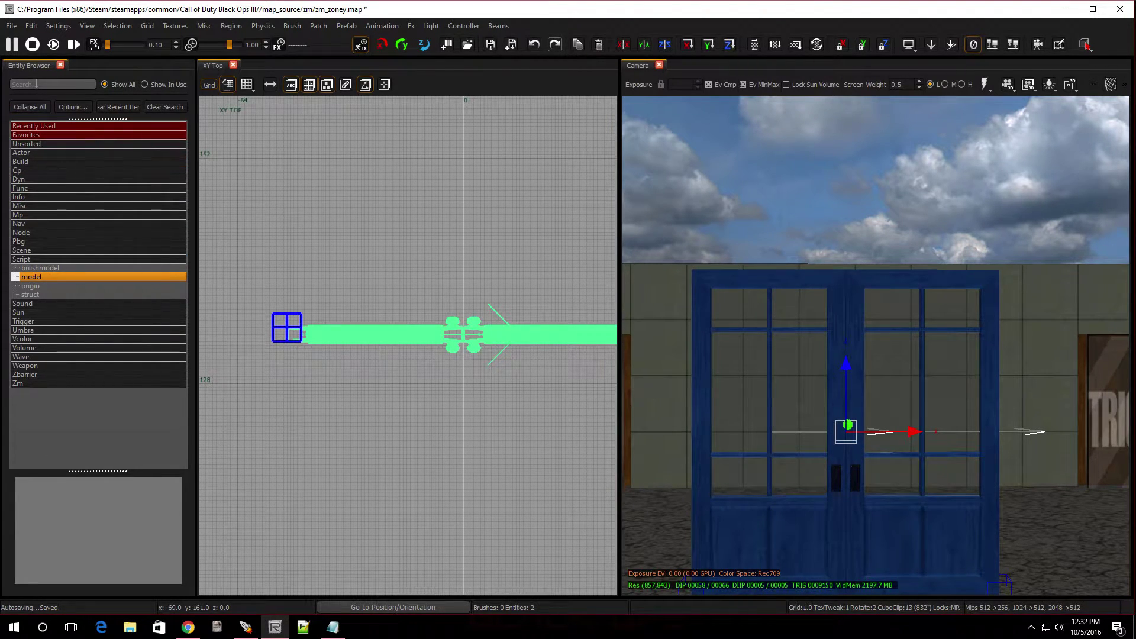
pyautogui.press('n')
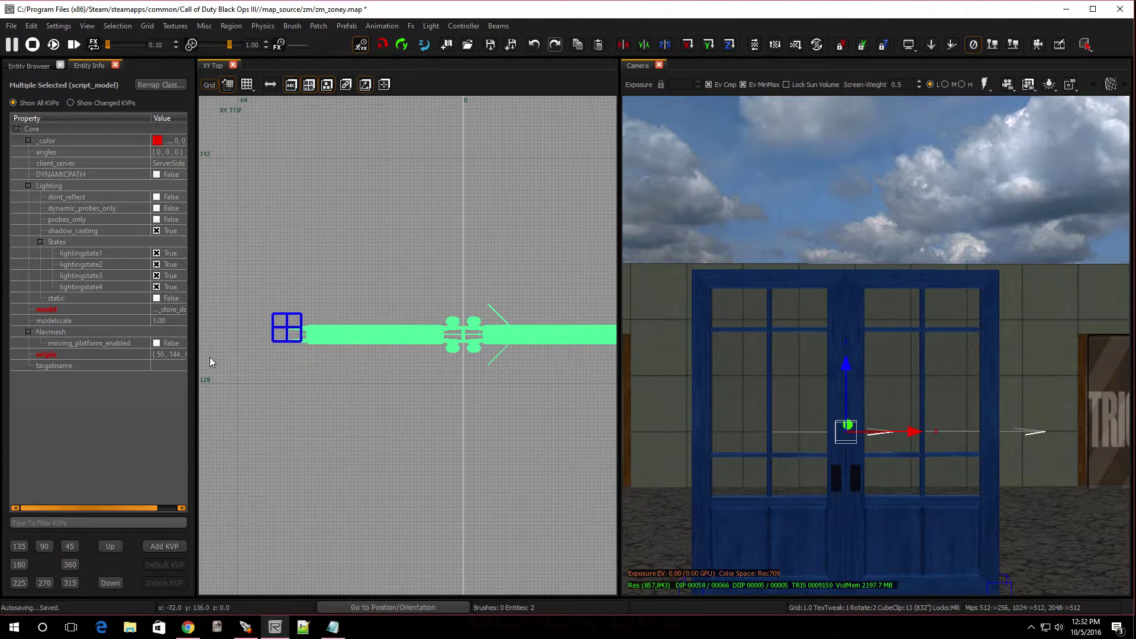
pyautogui.moveTo(196, 364); pyautogui.dragTo(367, 364)
pyautogui.click(145, 368)
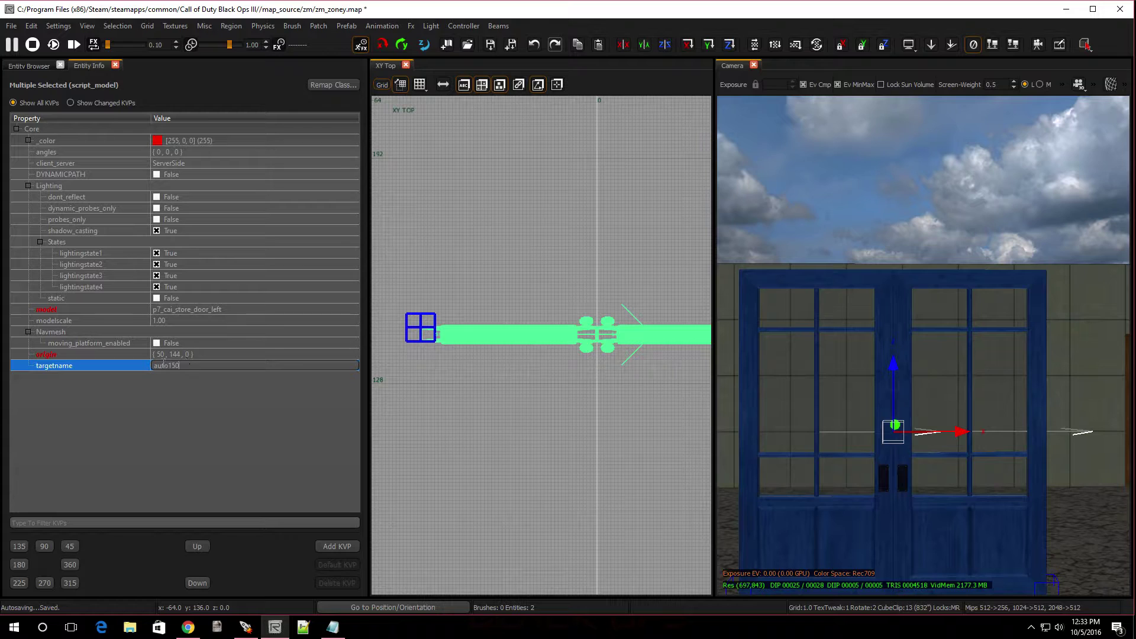
pyautogui.click(197, 367)
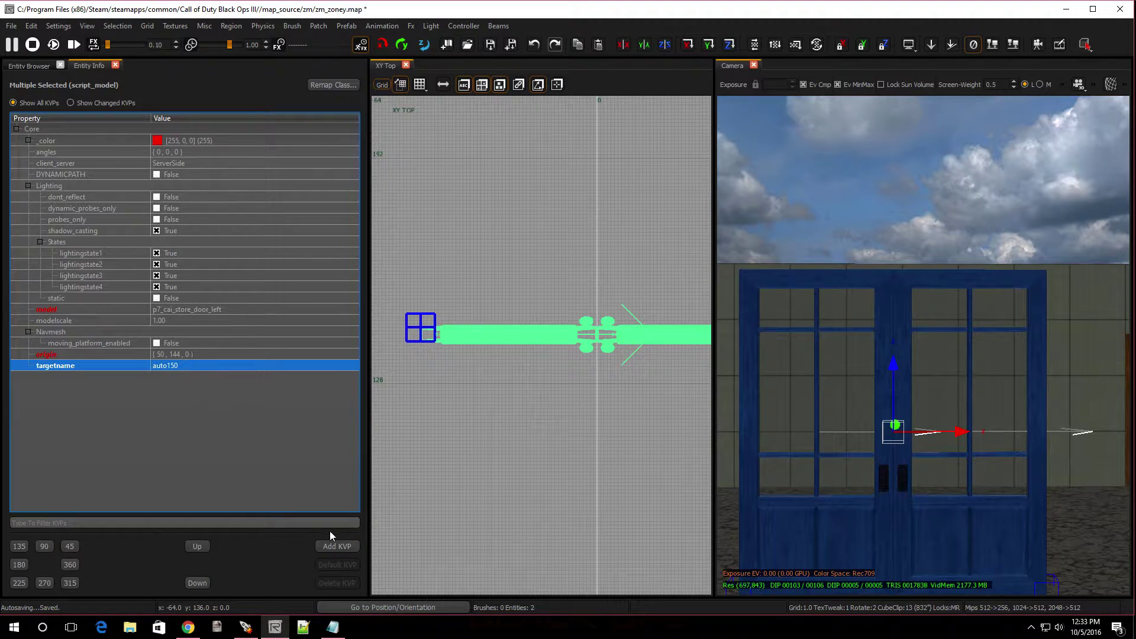
# Add the key script_string with value rotate to both doors
pyautogui.click(333, 546)
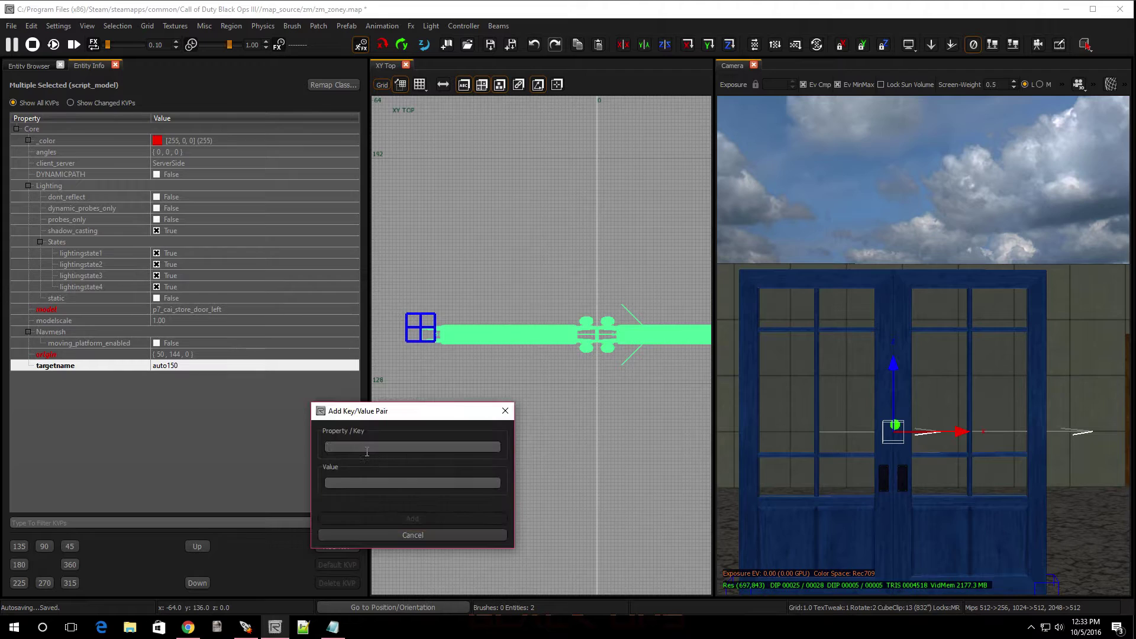
pyautogui.write('sc')
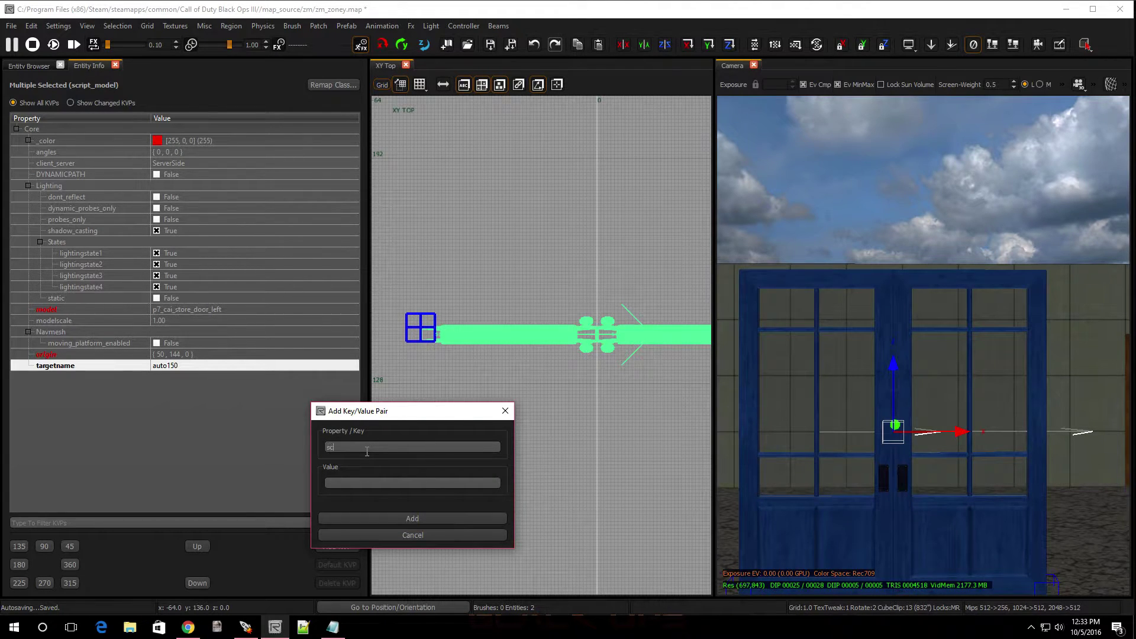
pyautogui.write('ript')
pyautogui.write('_')
pyautogui.write('string')
pyautogui.write('rotate')
pyautogui.click(363, 517)
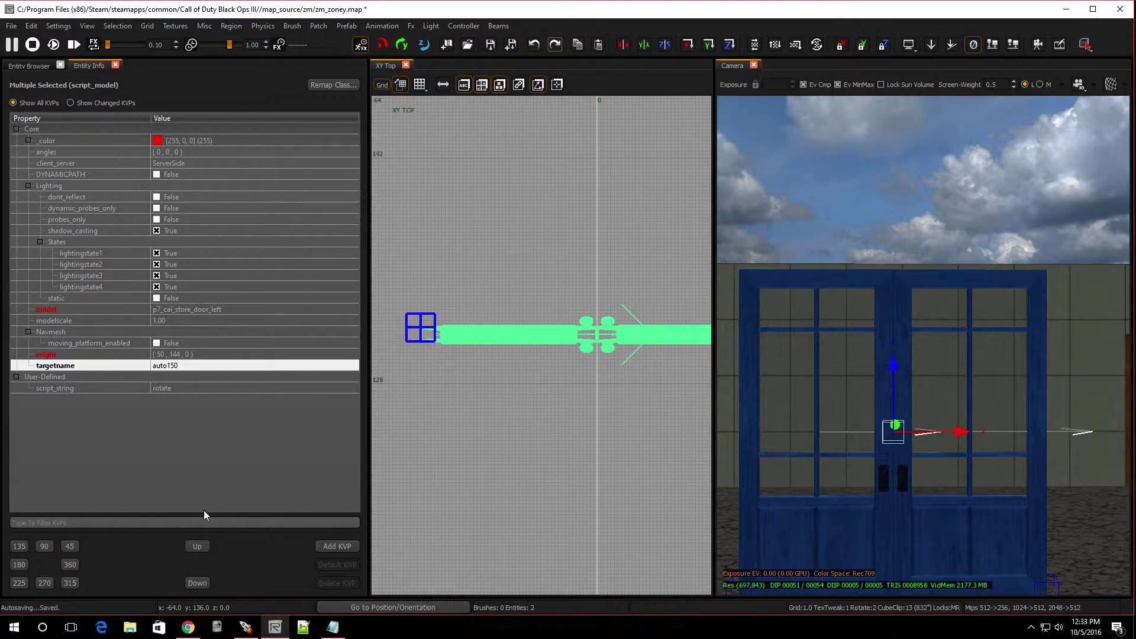
# Add the key script_angles with value 0 0 0 to both doors
pyautogui.click(339, 545)
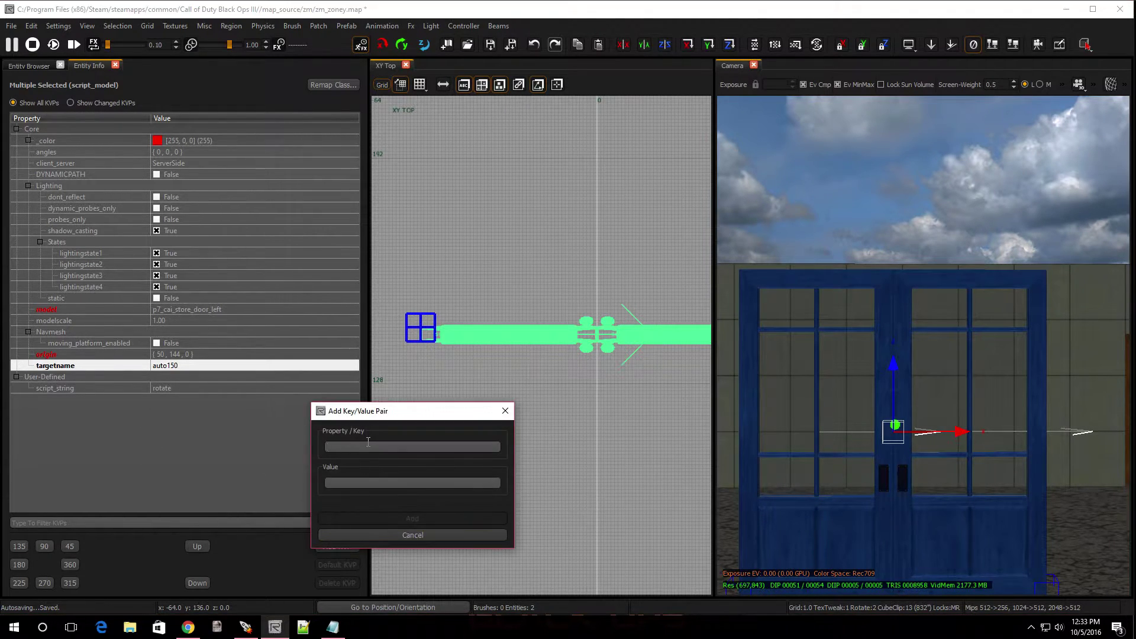
pyautogui.write('scr')
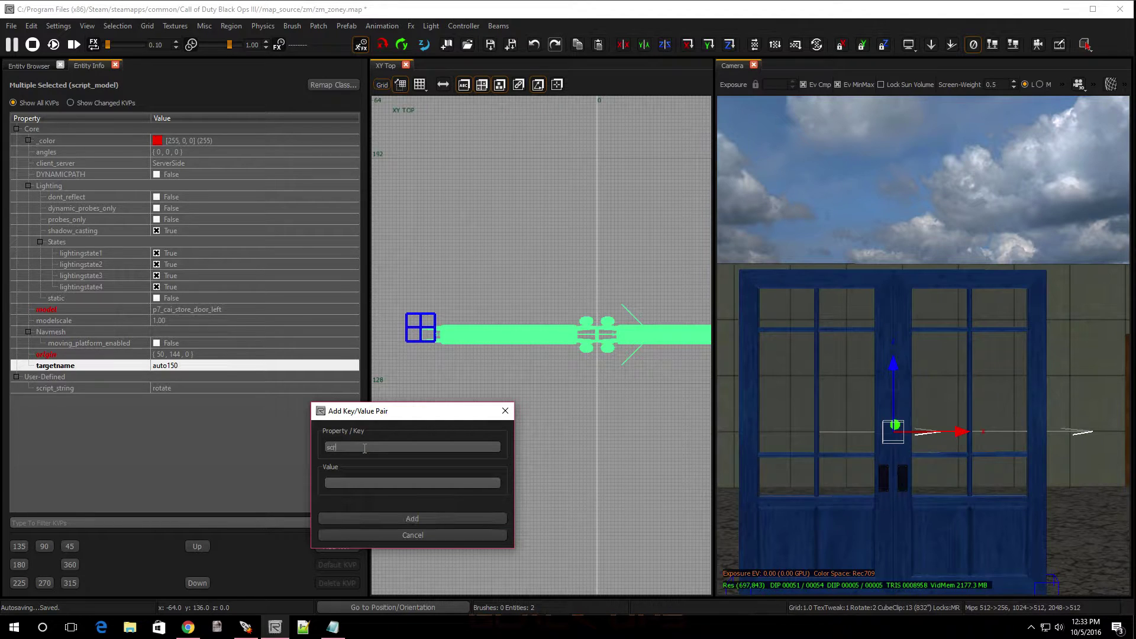
pyautogui.write('ipt_angles')
pyautogui.click(415, 520)
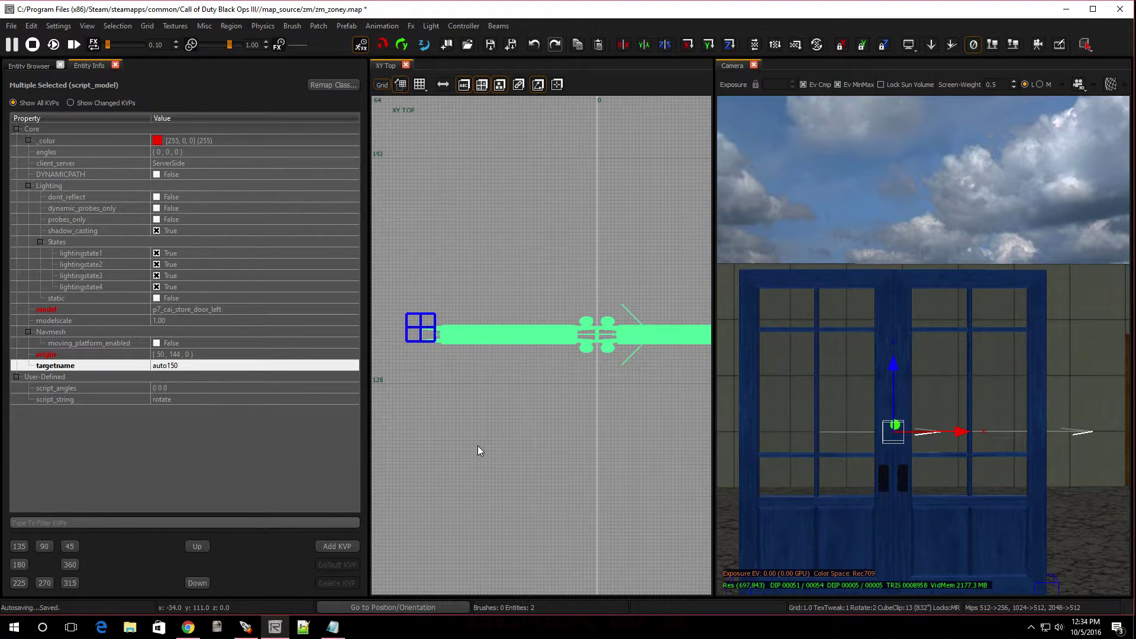
# Select the right door and rotate it in 30° steps to preview its swing
pyautogui.press('Escape')
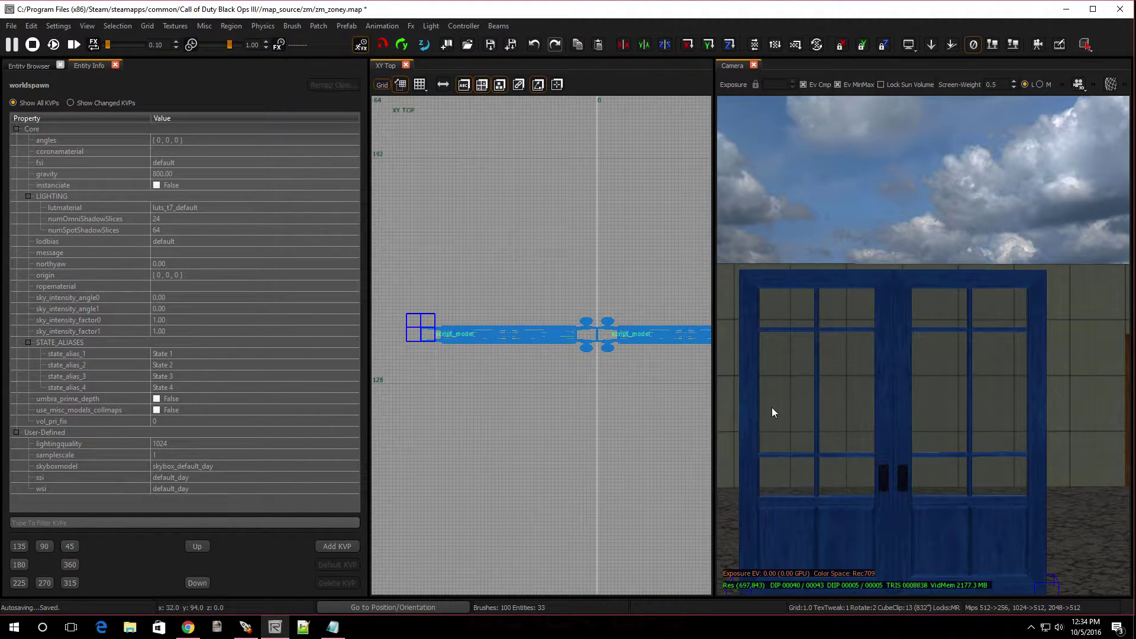
pyautogui.click(814, 372)
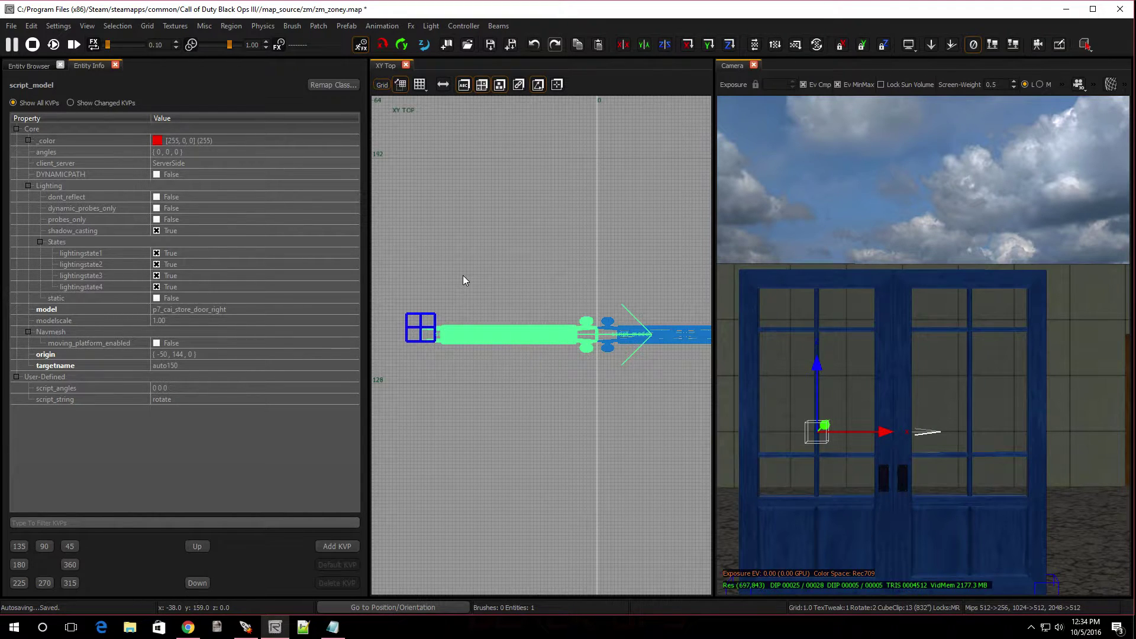
pyautogui.press('4')
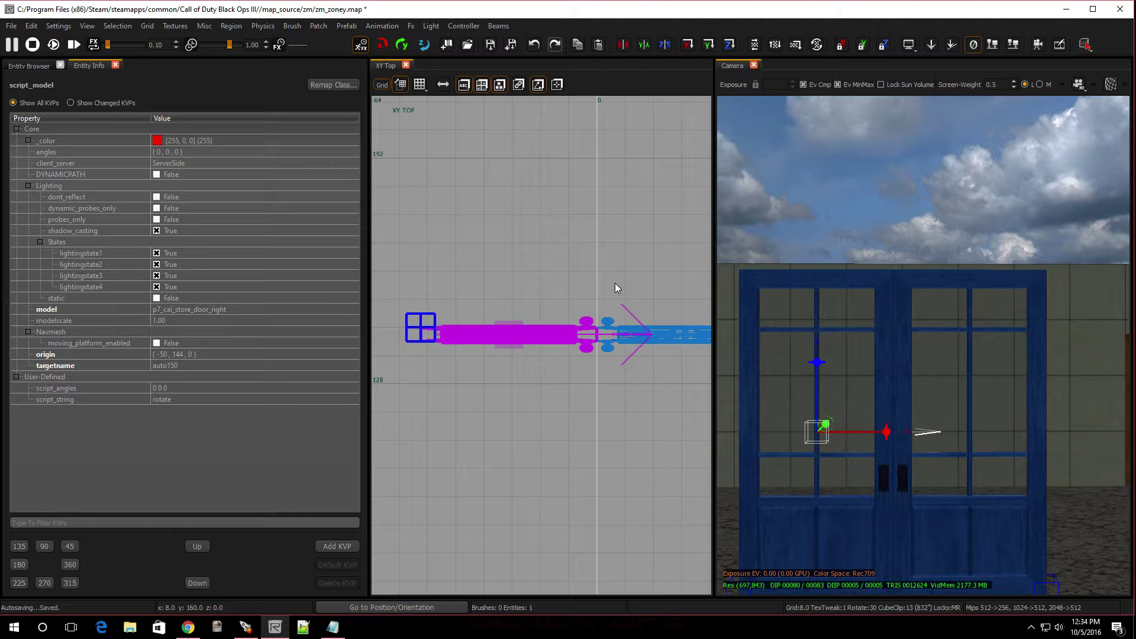
pyautogui.moveTo(615, 283); pyautogui.dragTo(594, 421)
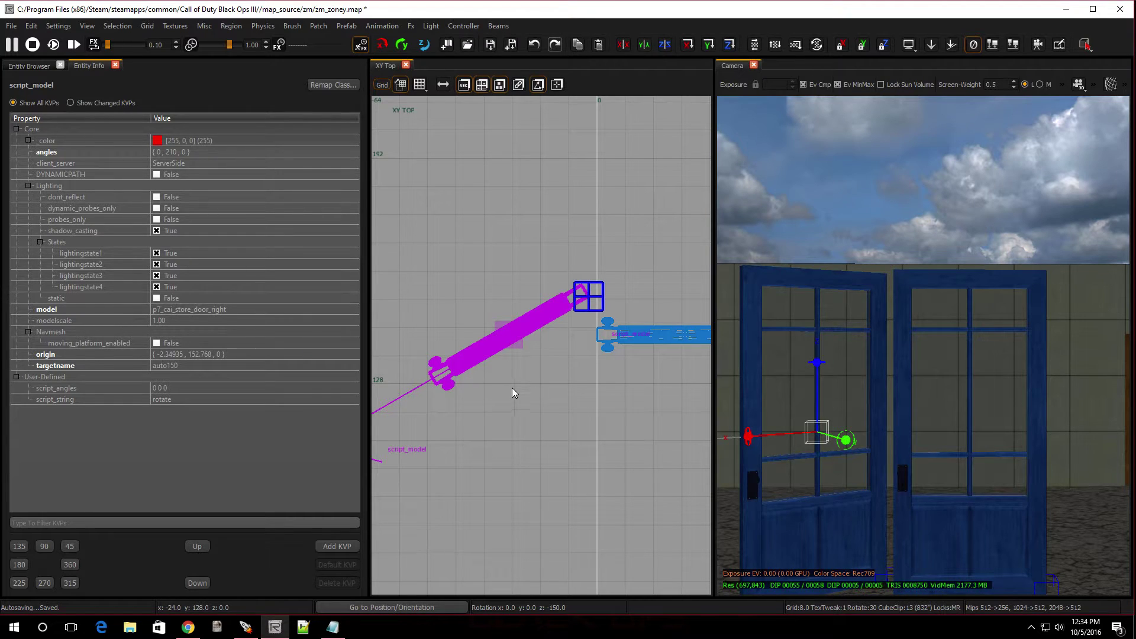
pyautogui.moveTo(512, 388); pyautogui.dragTo(594, 262)
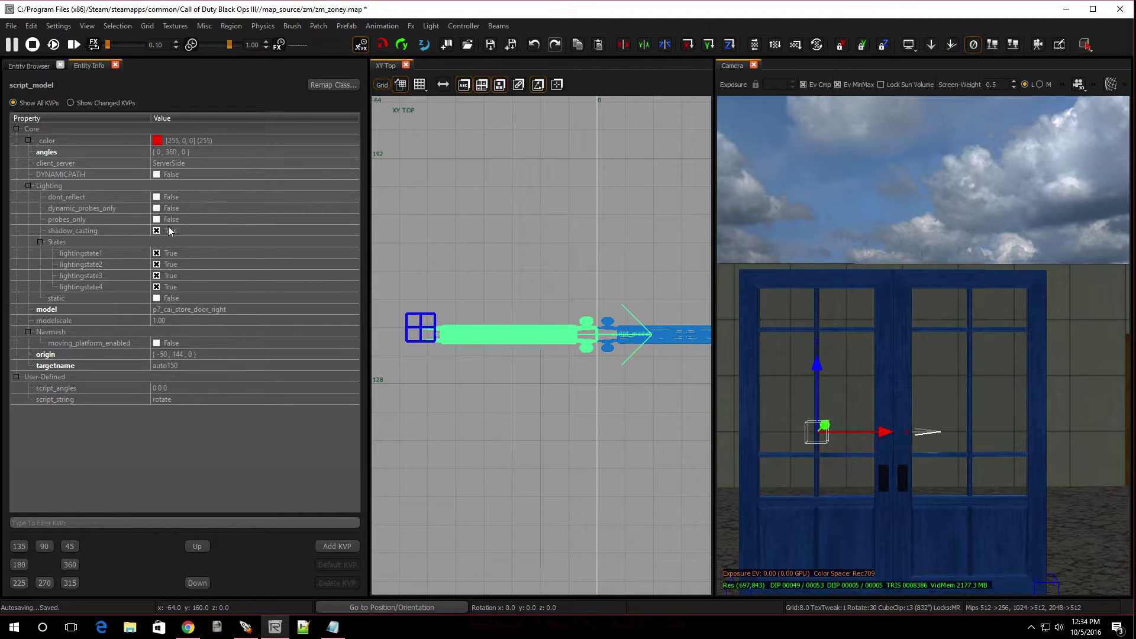
# Change the right door's script_angles to 0 210 0 and deselect it
pyautogui.click(162, 389)
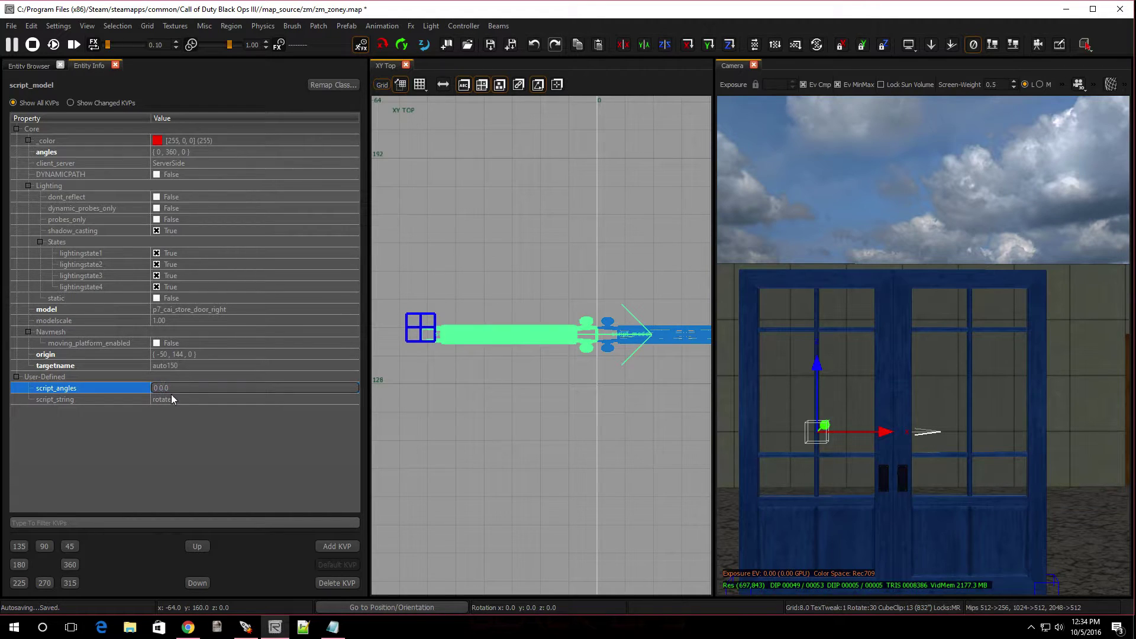
pyautogui.press('BackSpace')
pyautogui.write('210')
pyautogui.press('Return')
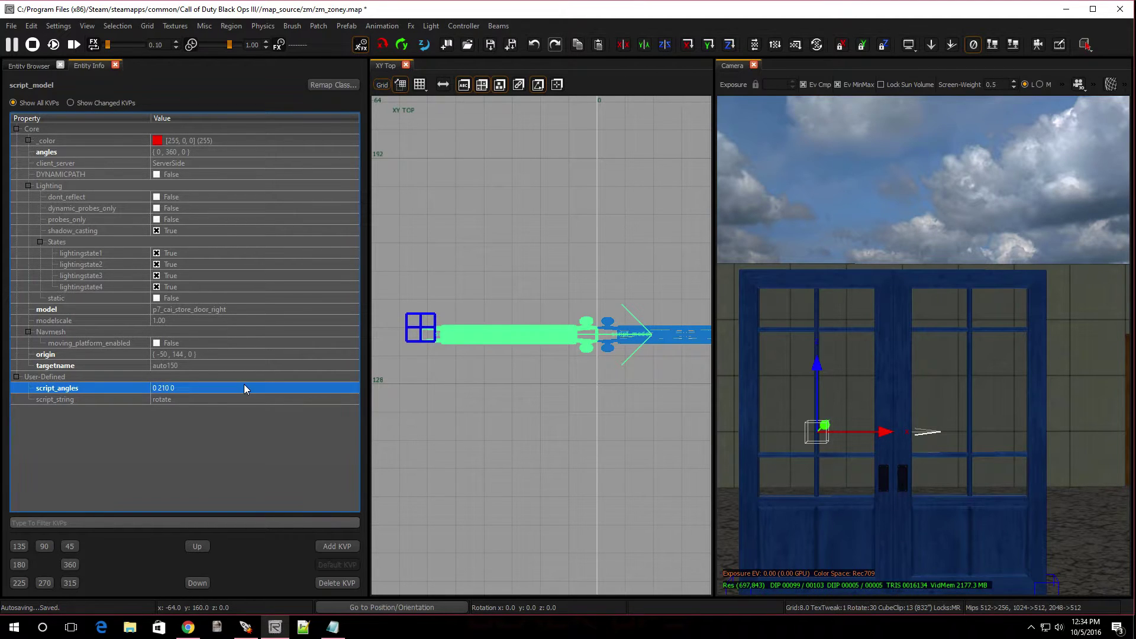
pyautogui.press('Escape')
# Select the left door, rotate it open to preview the swing, then rotate it back closed
pyautogui.keyDown('shift'); pyautogui.click(925, 375); pyautogui.keyUp('shift')
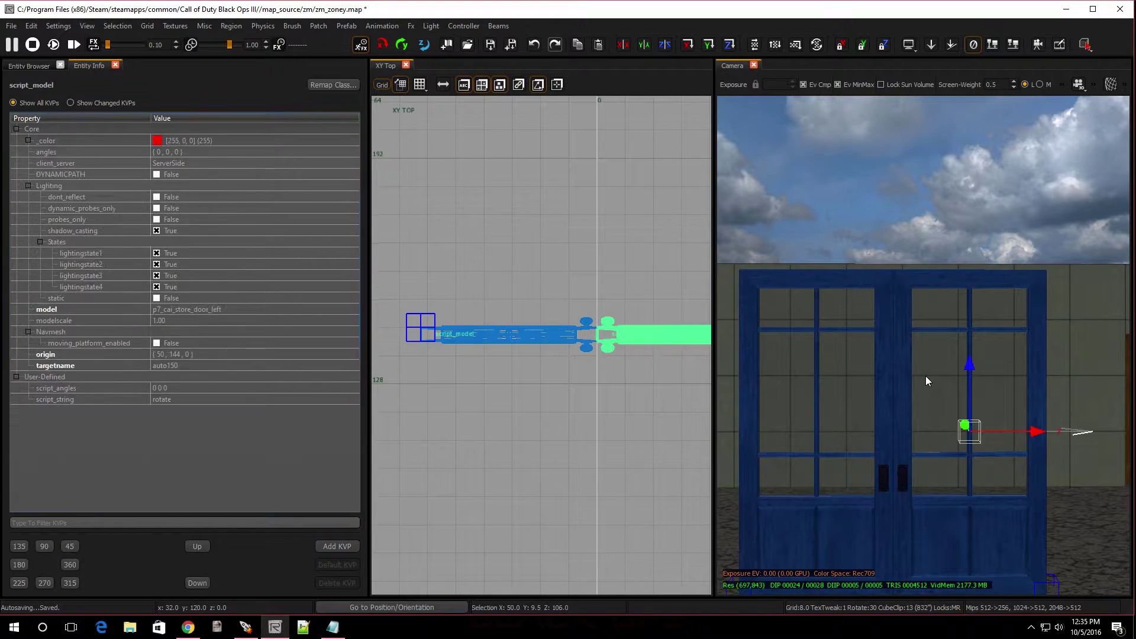
pyautogui.scroll(-4, 541, 362)
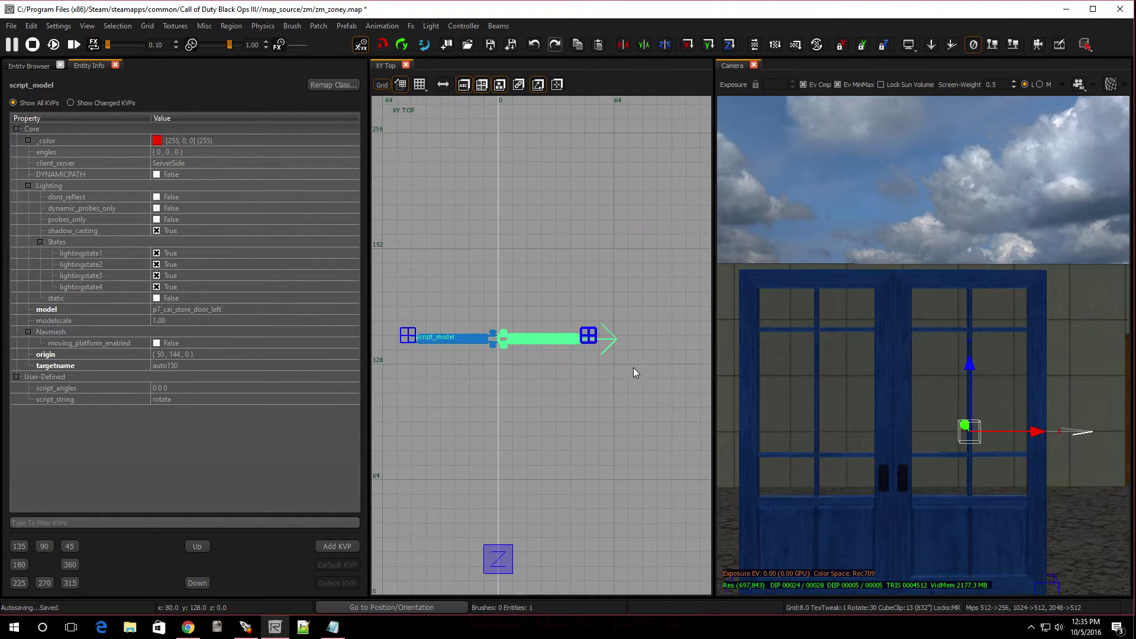
pyautogui.scroll(3, 618, 362)
pyautogui.press('r')
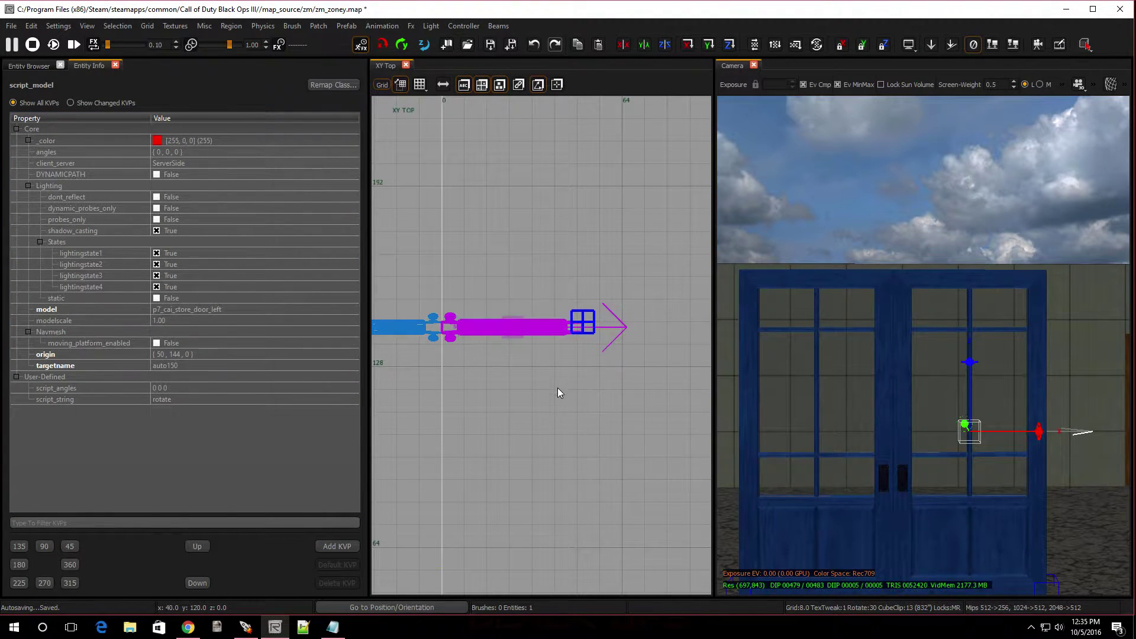
pyautogui.moveTo(564, 392); pyautogui.dragTo(626, 297)
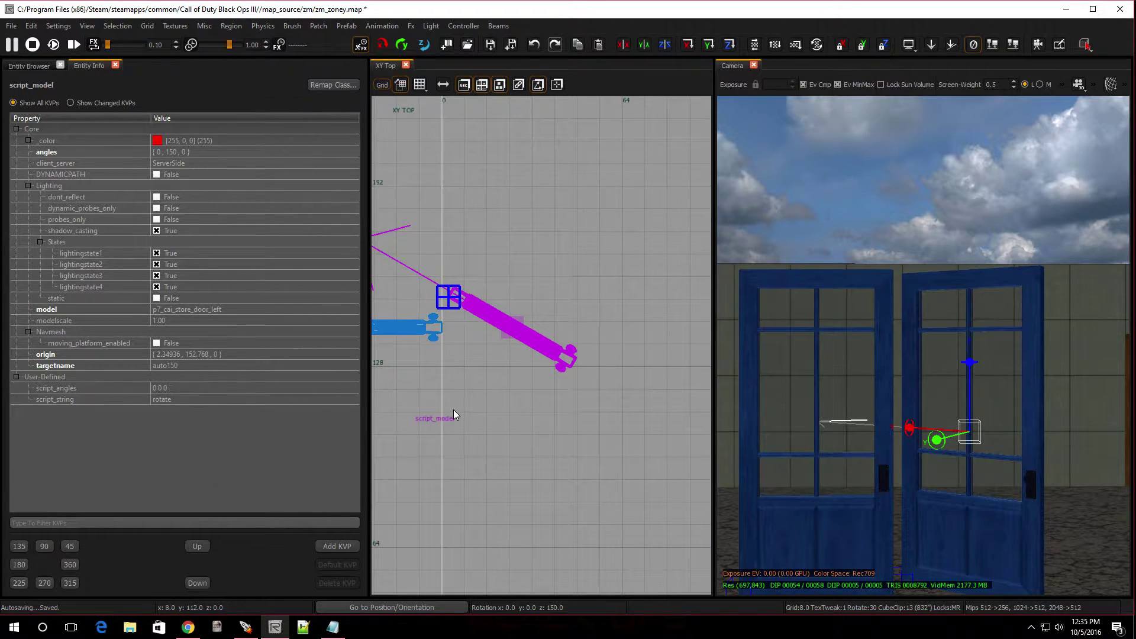
pyautogui.moveTo(596, 336); pyautogui.dragTo(512, 438)
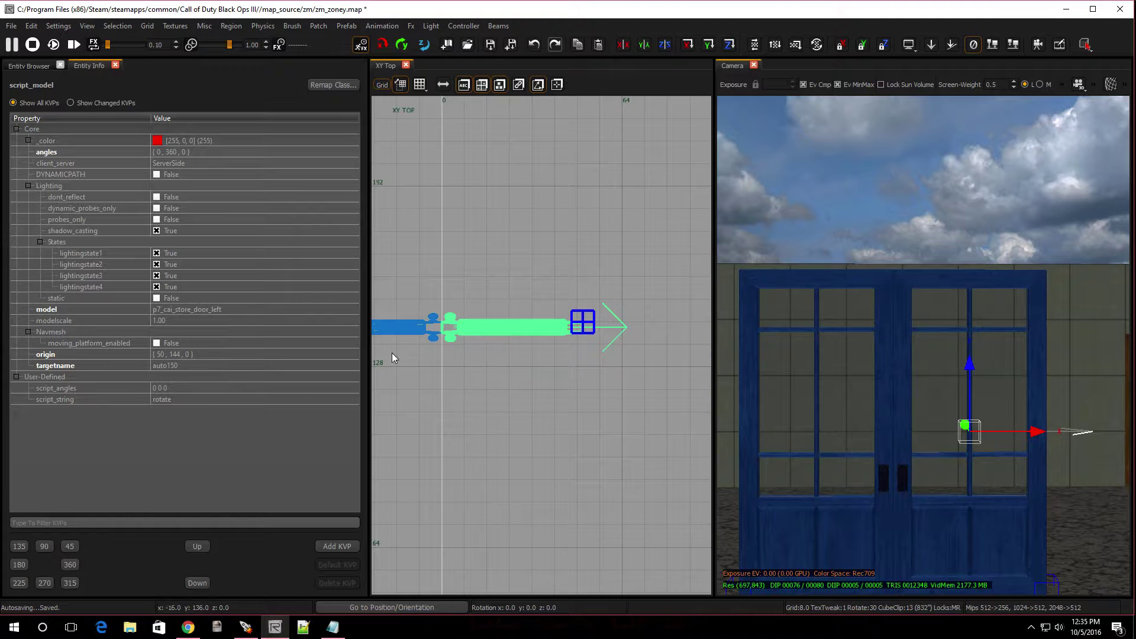
# Set the left door's script_angles to 0 150 0 and deselect it
pyautogui.click(161, 389)
pyautogui.click(161, 388)
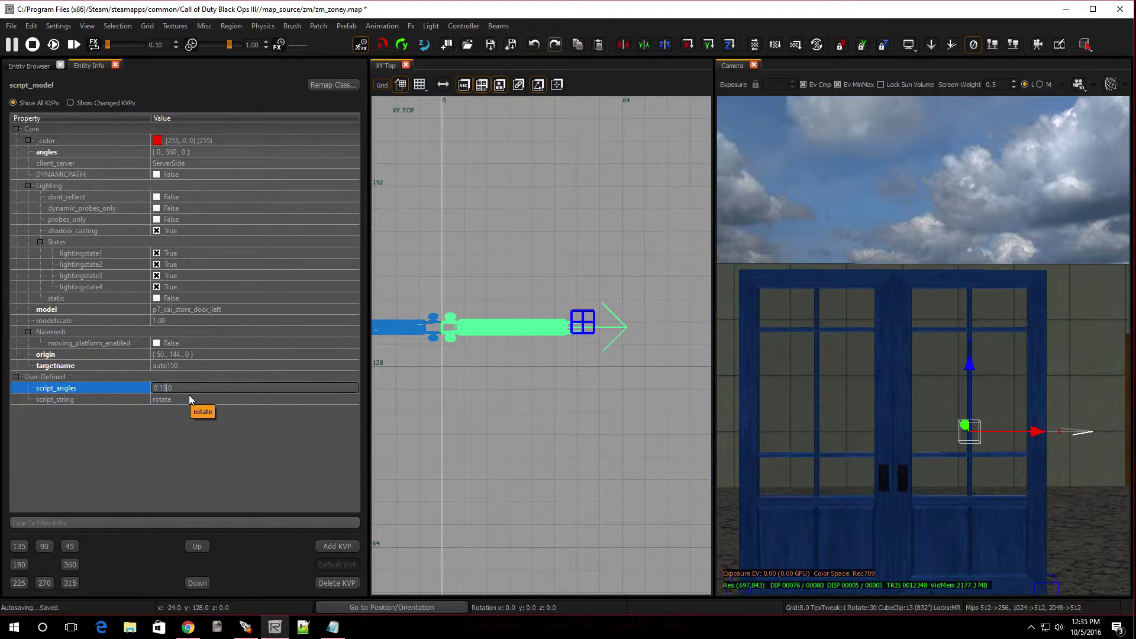
pyautogui.press('Return')
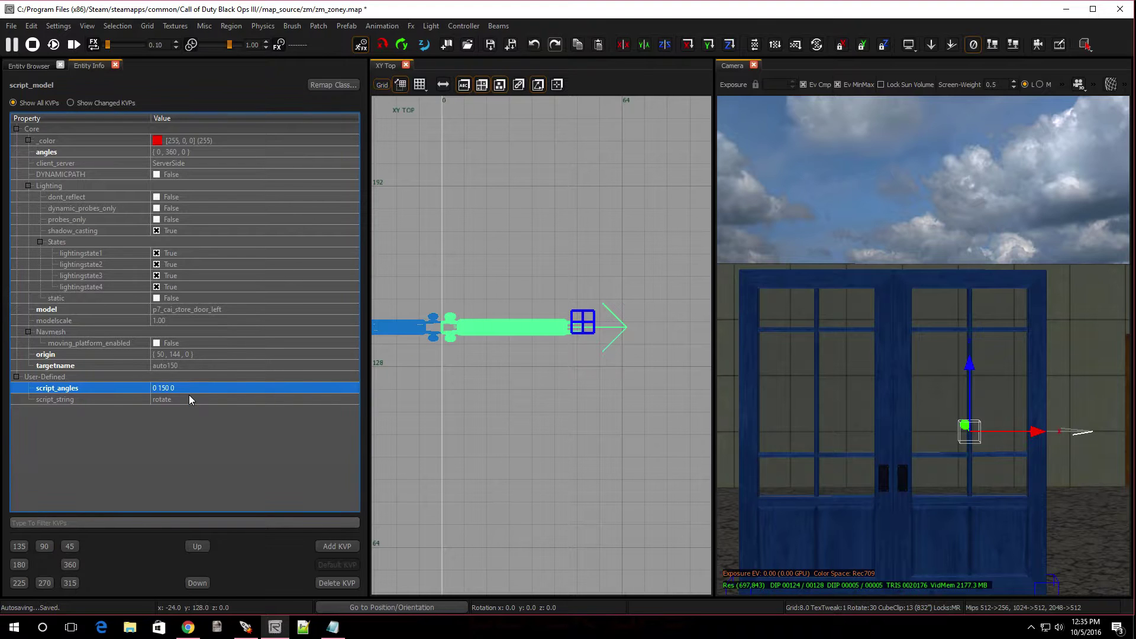
pyautogui.press('Escape')
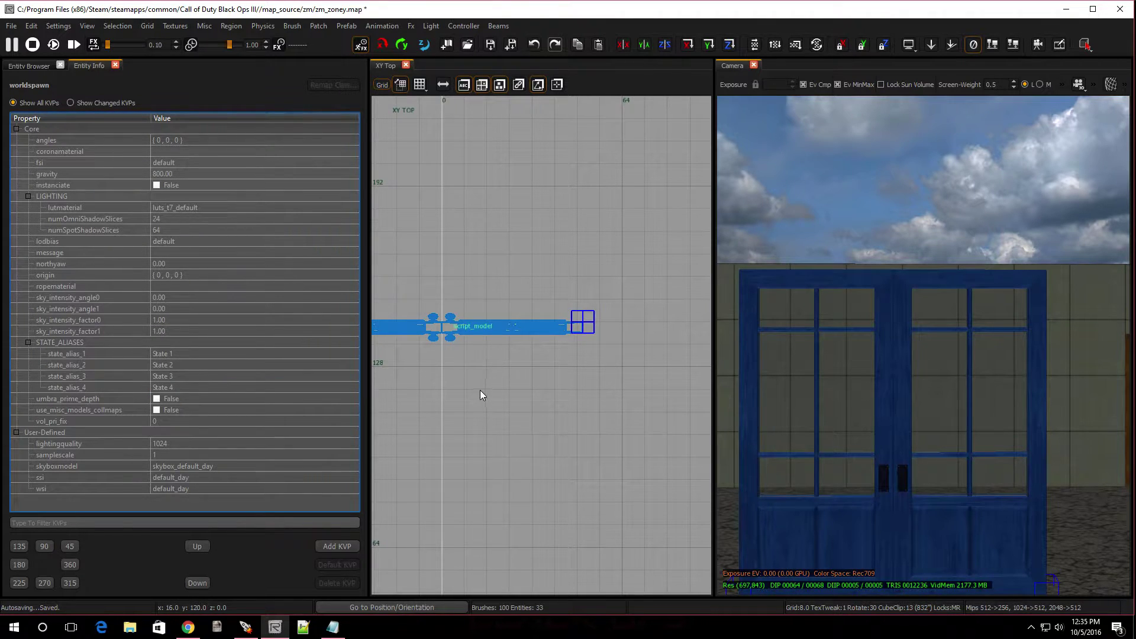
# Drag a script_brushmodel from the Script category into the map in front of the doors
pyautogui.scroll(-5, 449, 367)
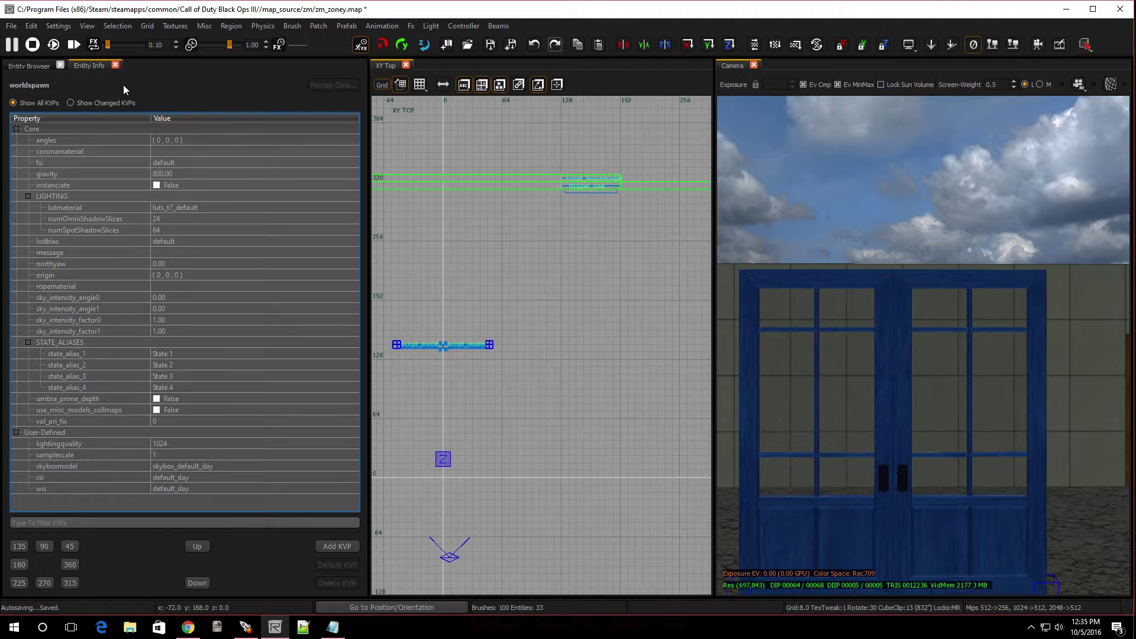
pyautogui.click(44, 65)
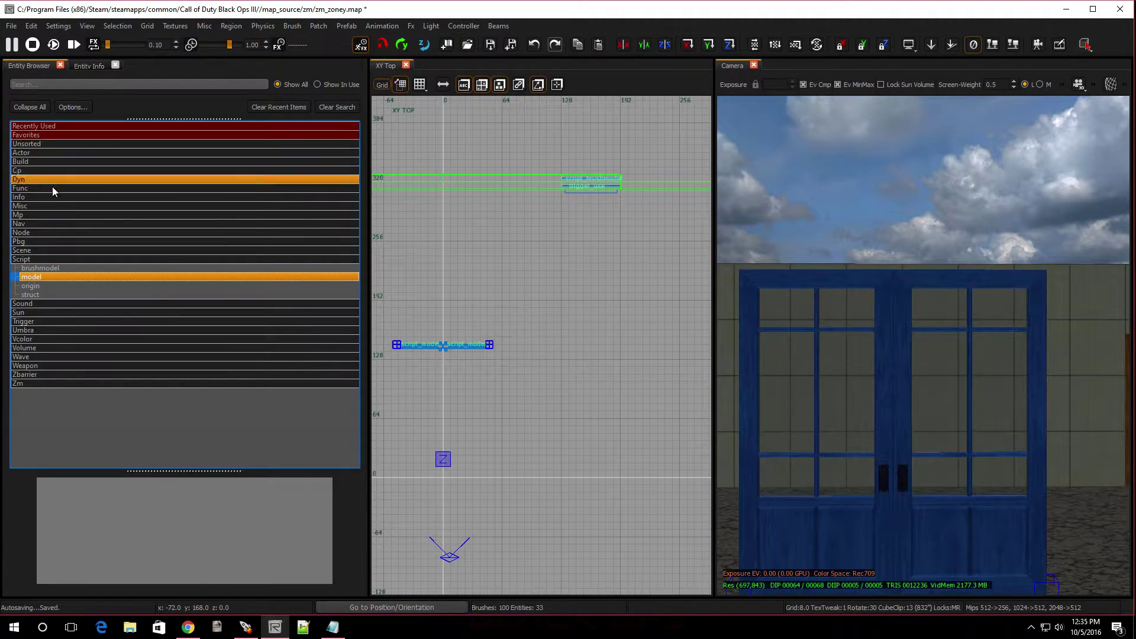
pyautogui.click(22, 260)
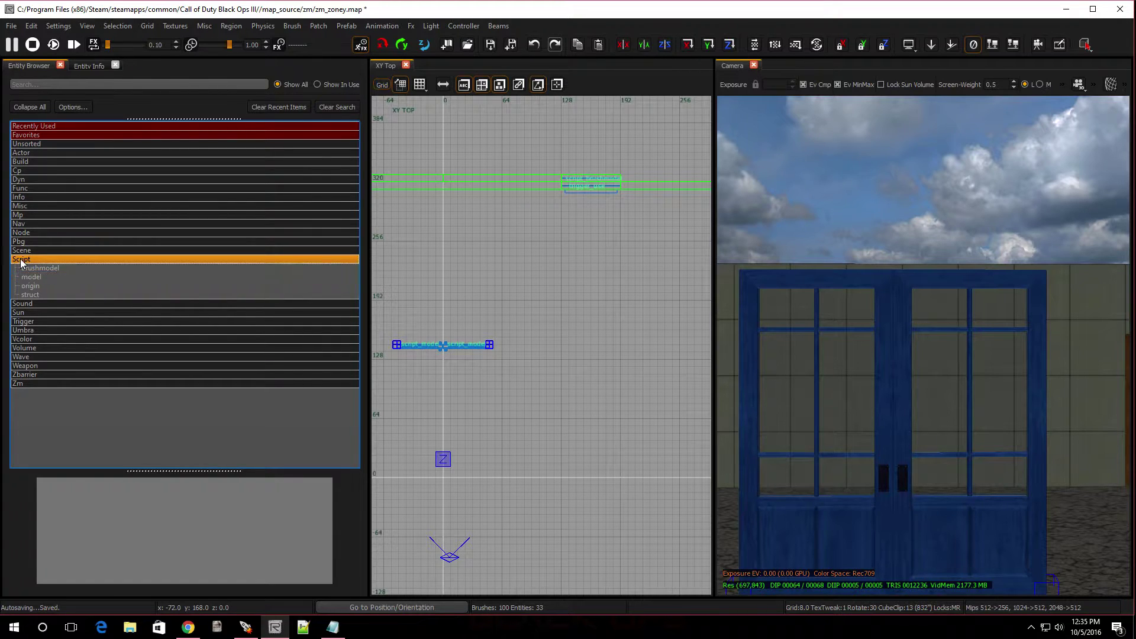
pyautogui.doubleClick(21, 260)
pyautogui.doubleClick(21, 260)
pyautogui.click(33, 268)
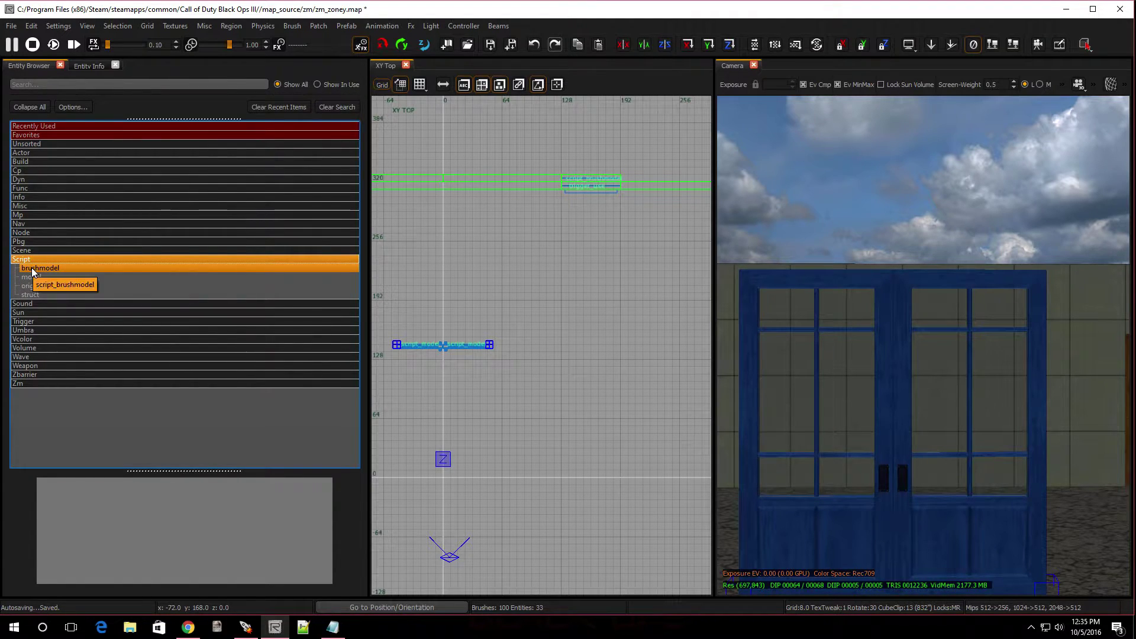
pyautogui.moveTo(33, 270)
pyautogui.mouseDown()
pyautogui.moveTo(267, 325)
pyautogui.moveTo(413, 376)
pyautogui.moveTo(444, 358)
pyautogui.mouseUp()
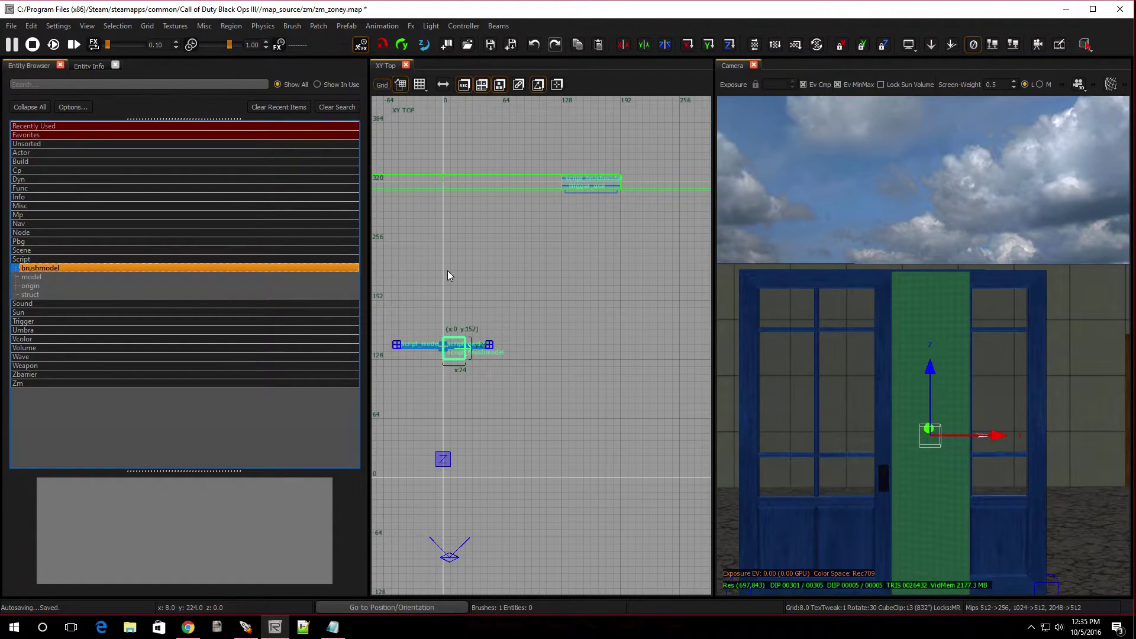
# In the top view on a 2-unit grid, make the brush 4 units deep and span both doors
pyautogui.scroll(4, 441, 351)
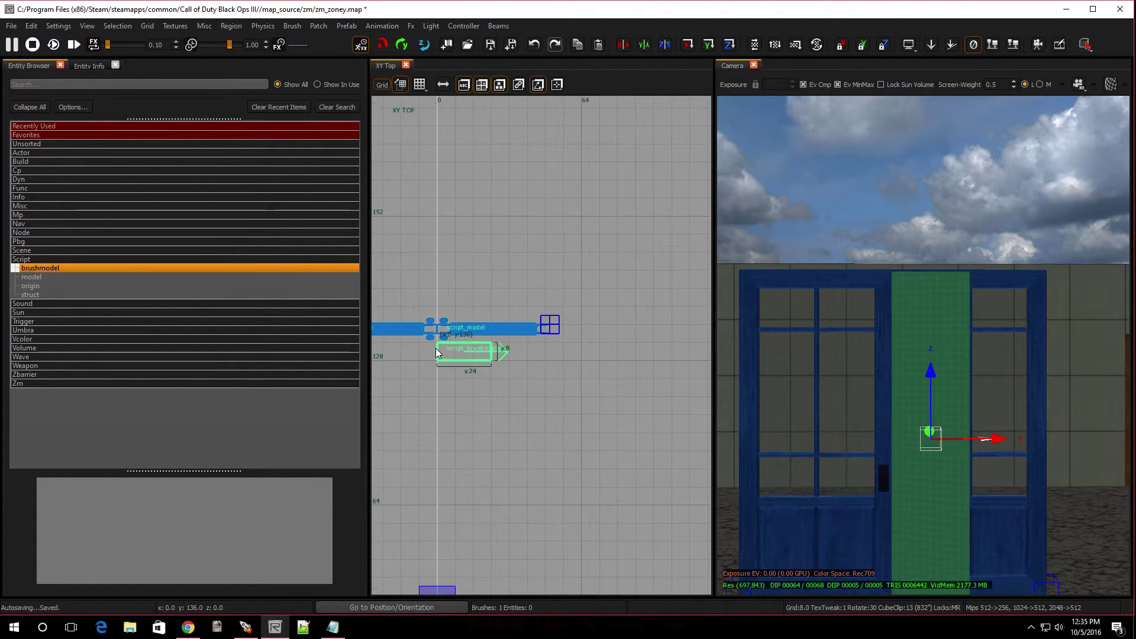
pyautogui.scroll(-5, 410, 339)
pyautogui.scroll(6, 390, 343)
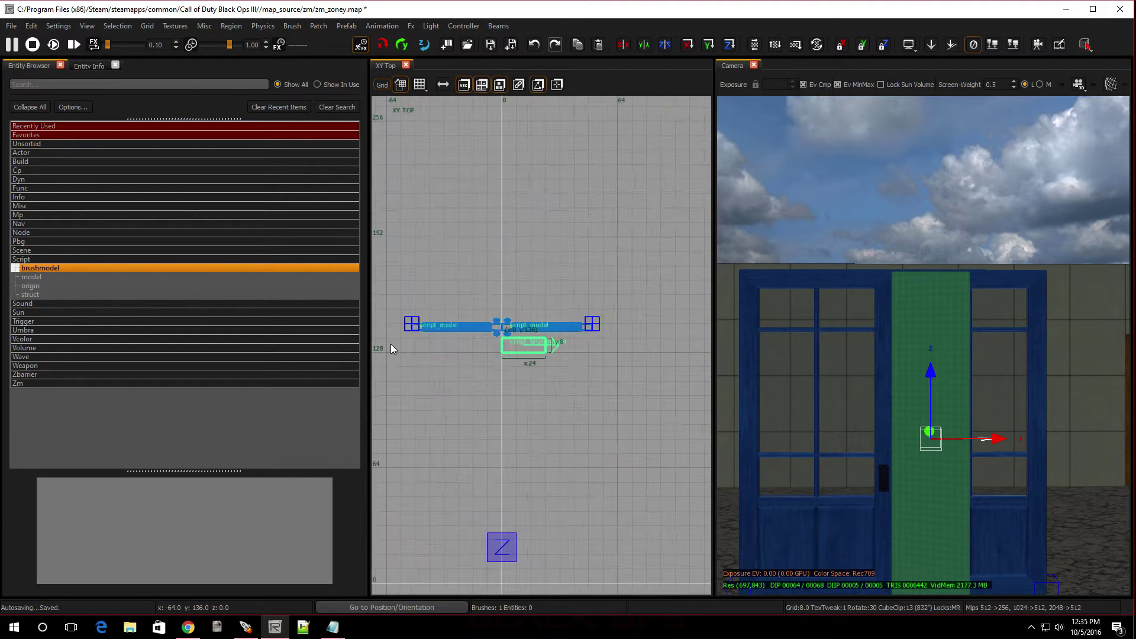
pyautogui.moveTo(516, 334); pyautogui.dragTo(407, 334)
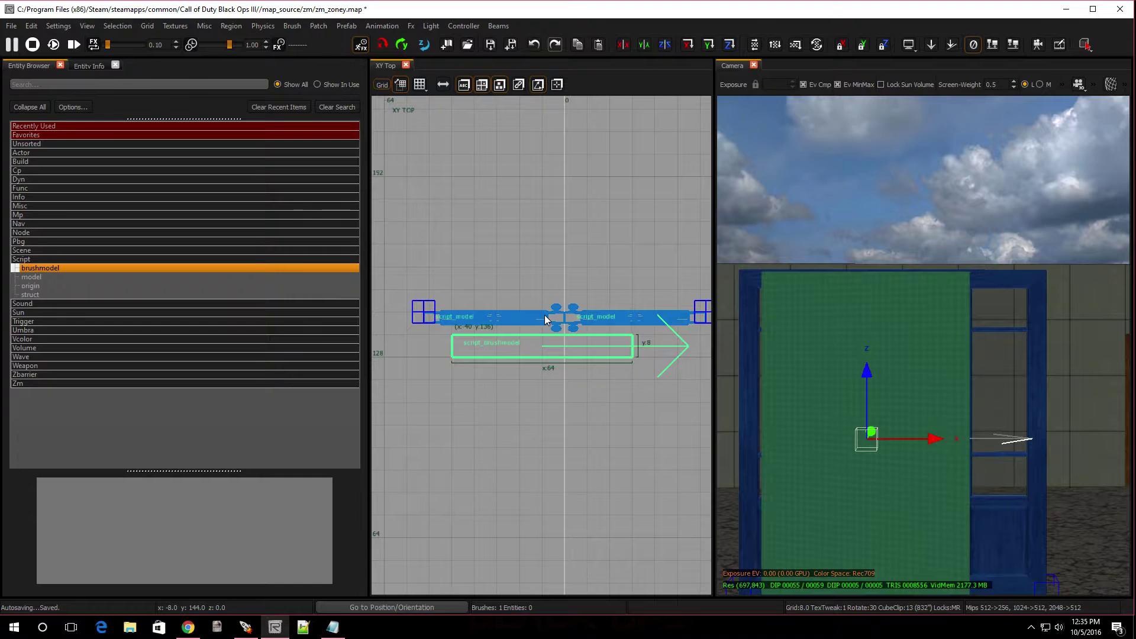
pyautogui.press('2')
pyautogui.moveTo(545, 320); pyautogui.dragTo(547, 310)
pyautogui.moveTo(433, 332); pyautogui.dragTo(418, 332)
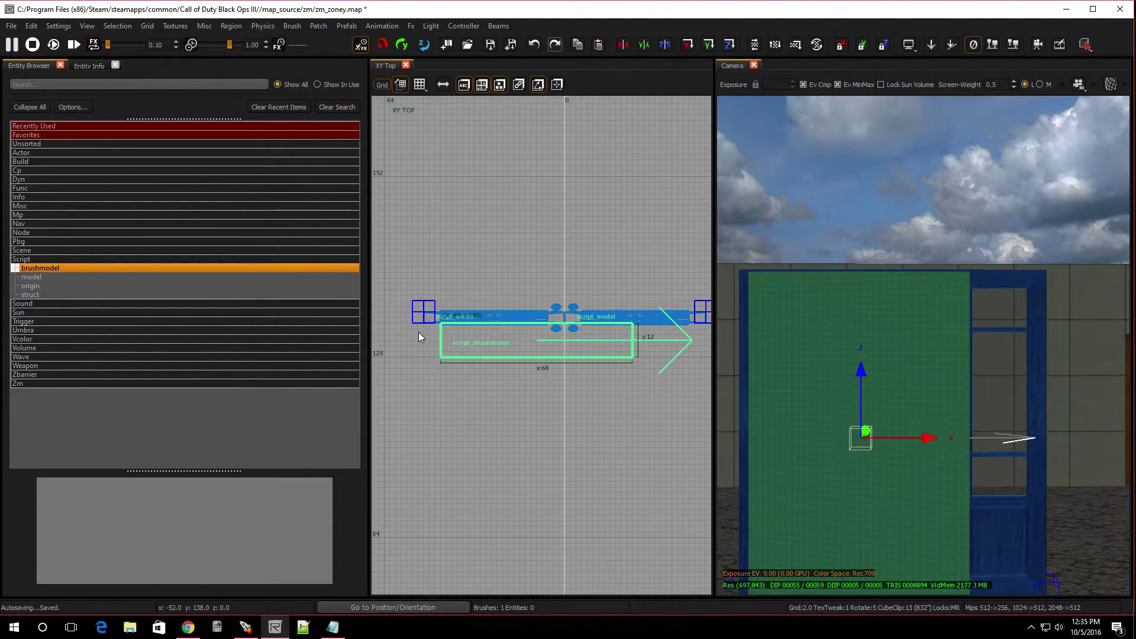
pyautogui.moveTo(497, 393); pyautogui.dragTo(491, 360)
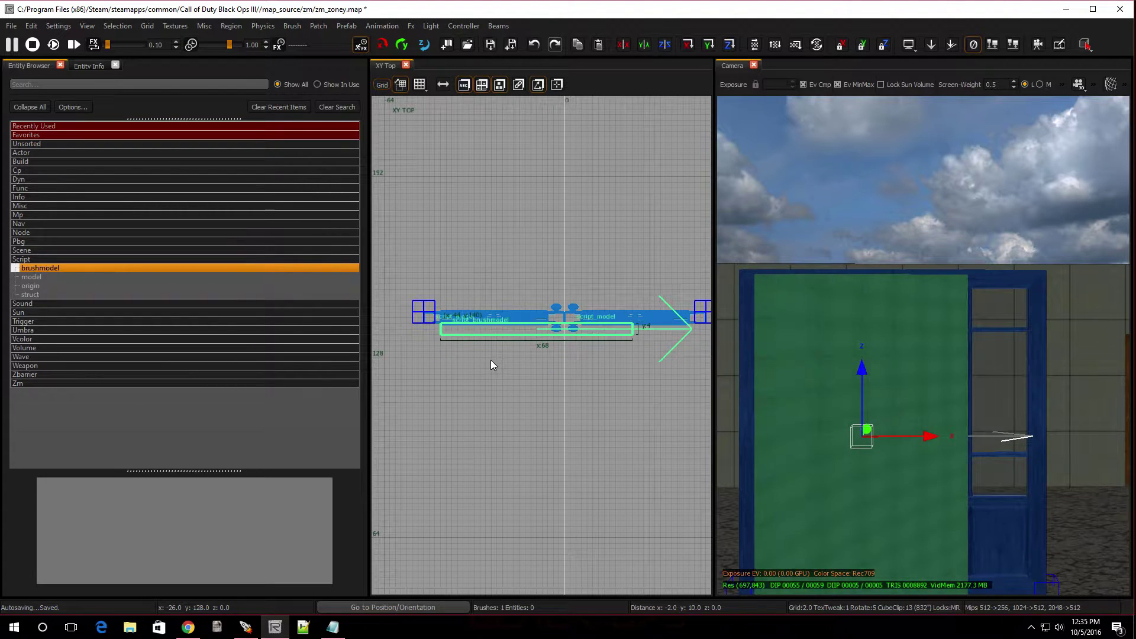
pyautogui.moveTo(631, 335)
pyautogui.mouseDown()
pyautogui.moveTo(694, 336)
pyautogui.moveTo(659, 329)
pyautogui.mouseUp()
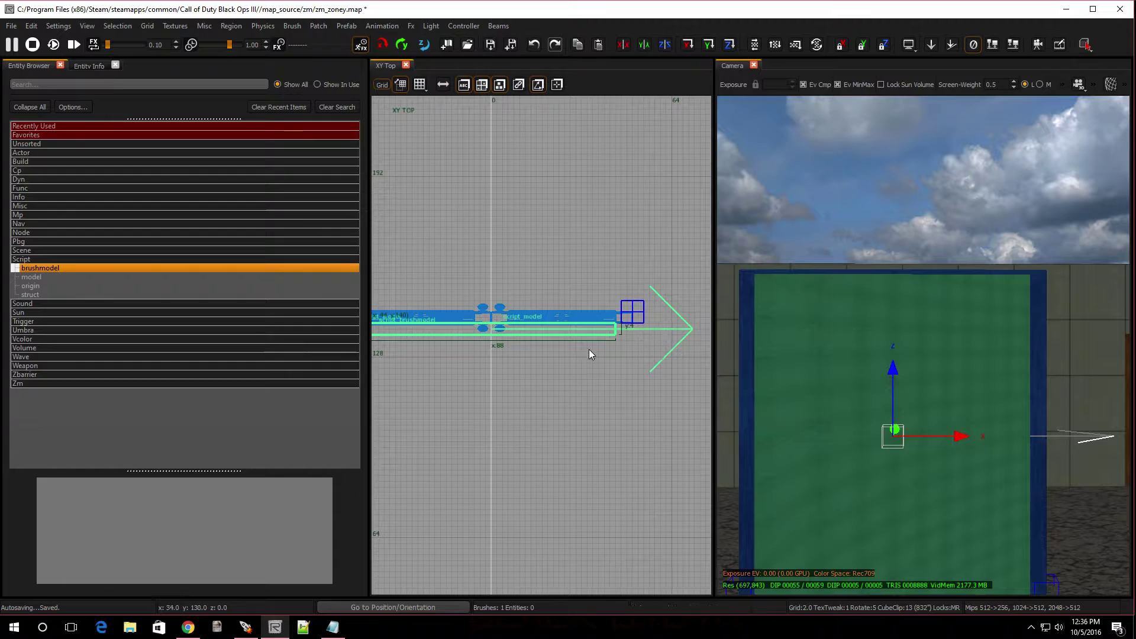
# In the front view, set the brush top to 116 units and widen it to 94 units
pyautogui.hotkey('ctrl', 'Tab')
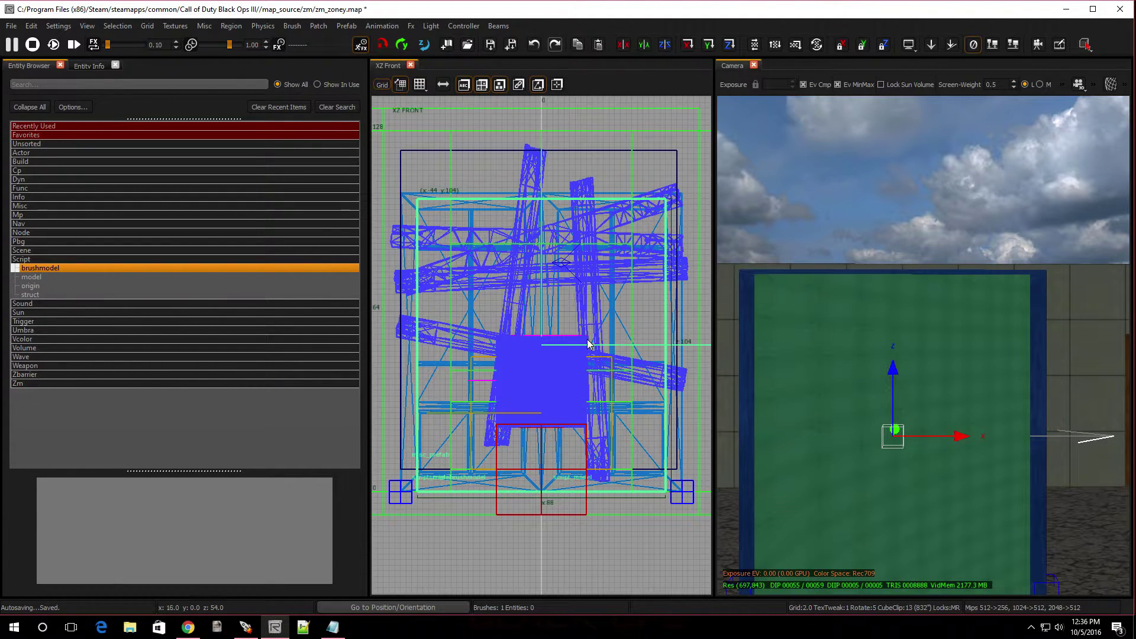
pyautogui.moveTo(549, 208); pyautogui.dragTo(543, 121)
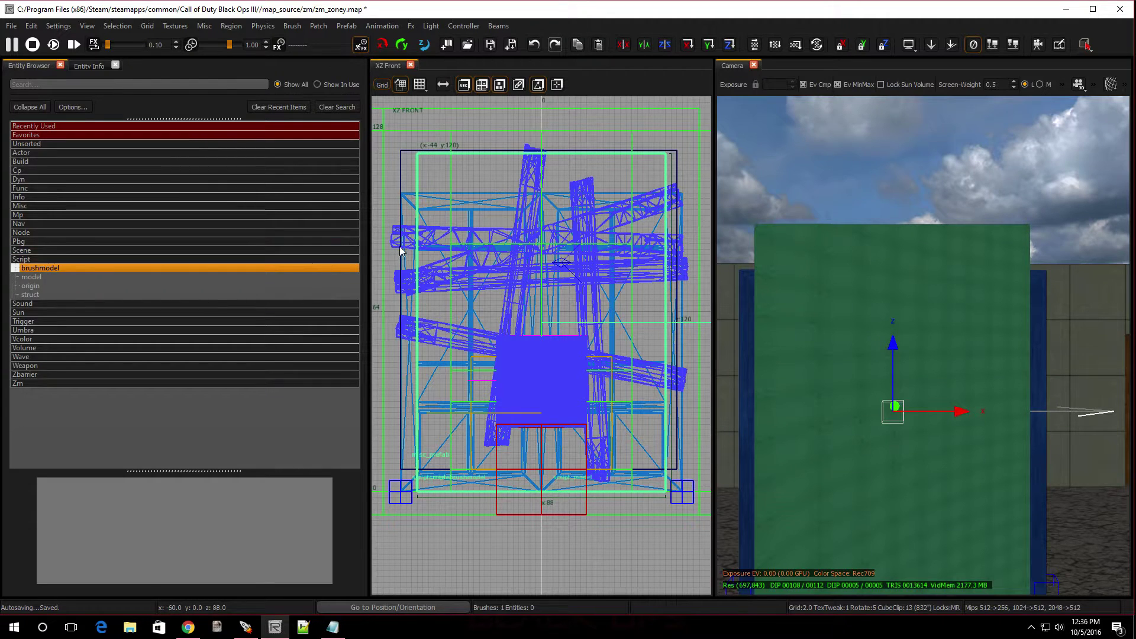
pyautogui.moveTo(400, 247)
pyautogui.mouseDown()
pyautogui.moveTo(384, 246)
pyautogui.moveTo(446, 275)
pyautogui.mouseUp()
pyautogui.scroll(-3, 447, 275)
pyautogui.scroll(3, 549, 274)
pyautogui.moveTo(549, 275); pyautogui.dragTo(572, 270)
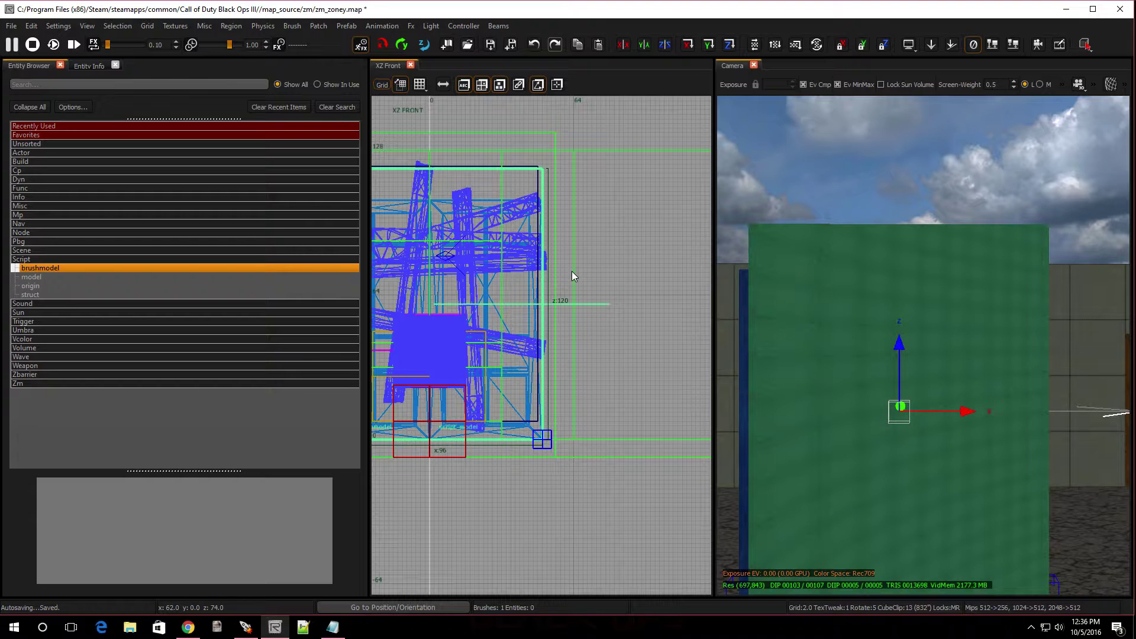
pyautogui.rightClick(758, 311)
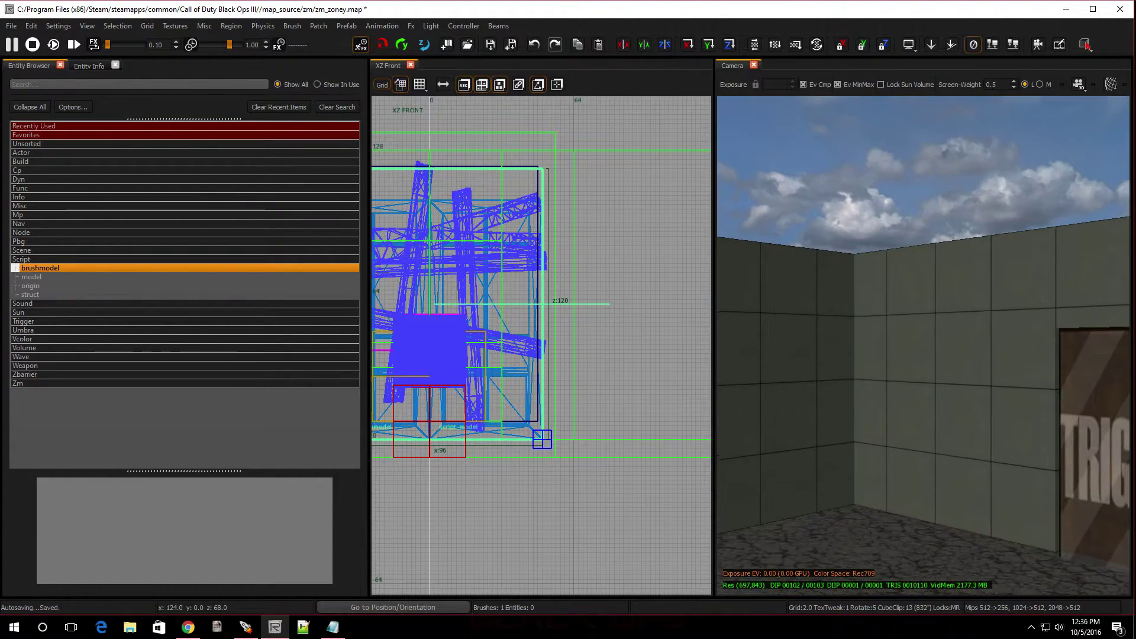
pyautogui.rightClick(800, 348)
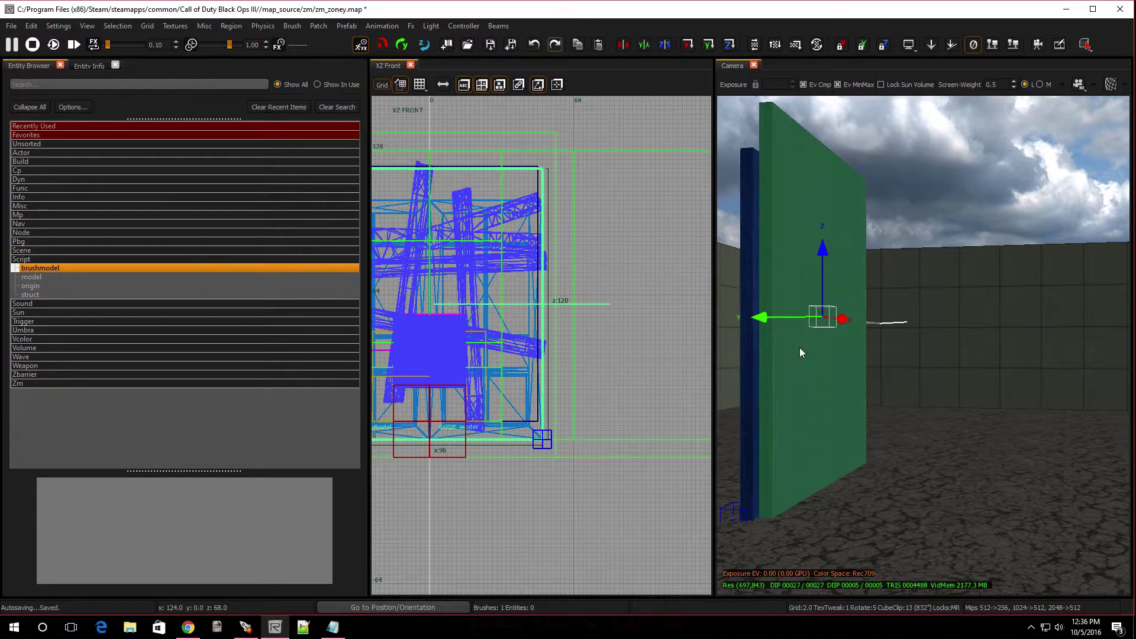
pyautogui.moveTo(473, 137); pyautogui.dragTo(479, 188)
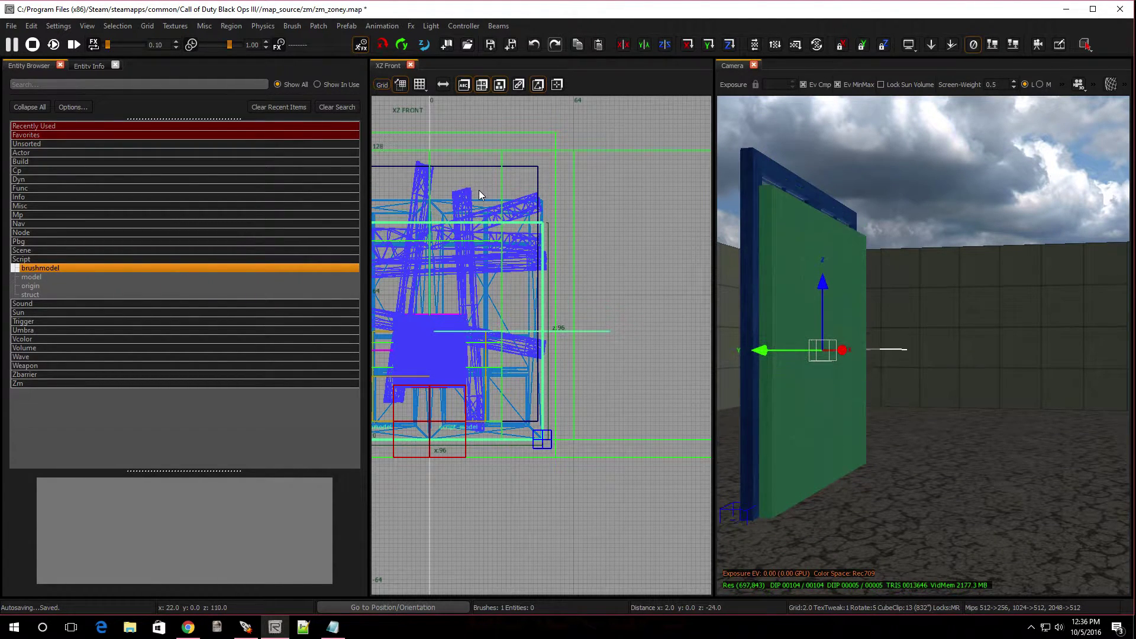
pyautogui.moveTo(890, 365)
pyautogui.mouseDown(button='right')
pyautogui.moveTo(846, 367)
pyautogui.moveTo(864, 384)
pyautogui.moveTo(840, 385)
pyautogui.moveTo(890, 365)
pyautogui.mouseUp(button='right')
pyautogui.click(250, 295)
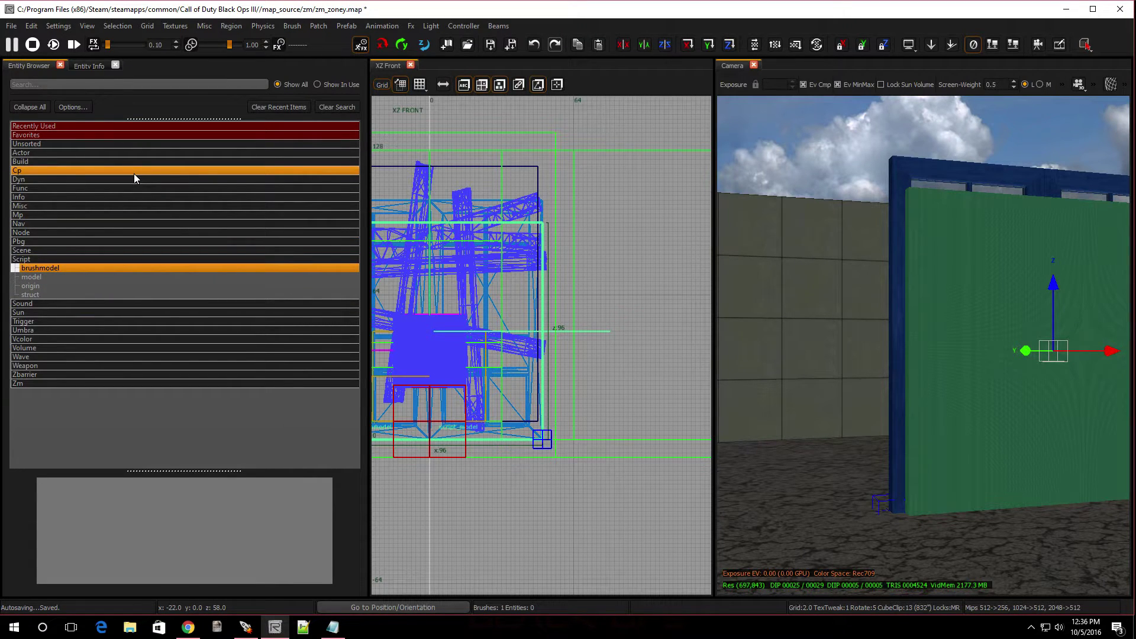
# Filter all textures by 'clip' and apply the plain clip texture to the brush before the doors
pyautogui.press('t')
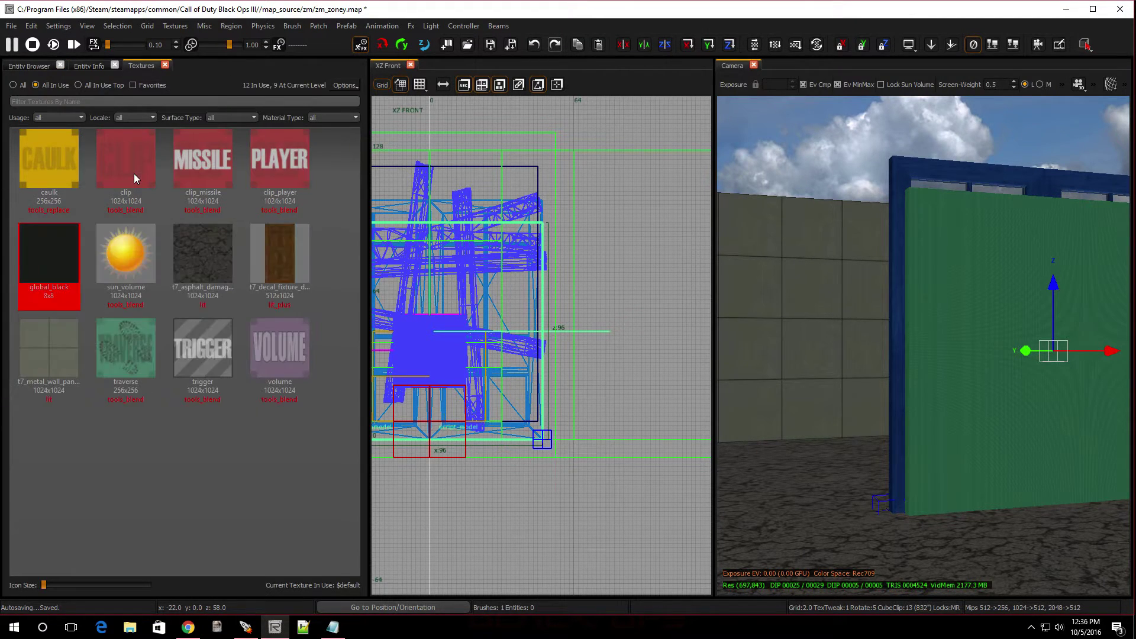
pyautogui.click(75, 101)
pyautogui.click(17, 85)
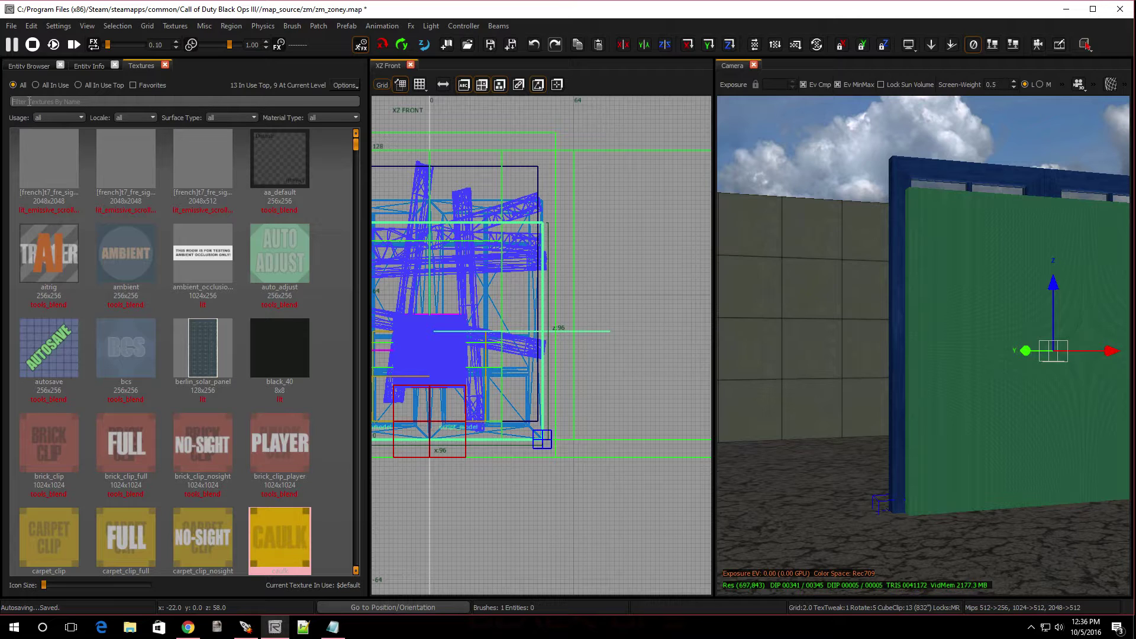
pyautogui.click(29, 101)
pyautogui.write('clip')
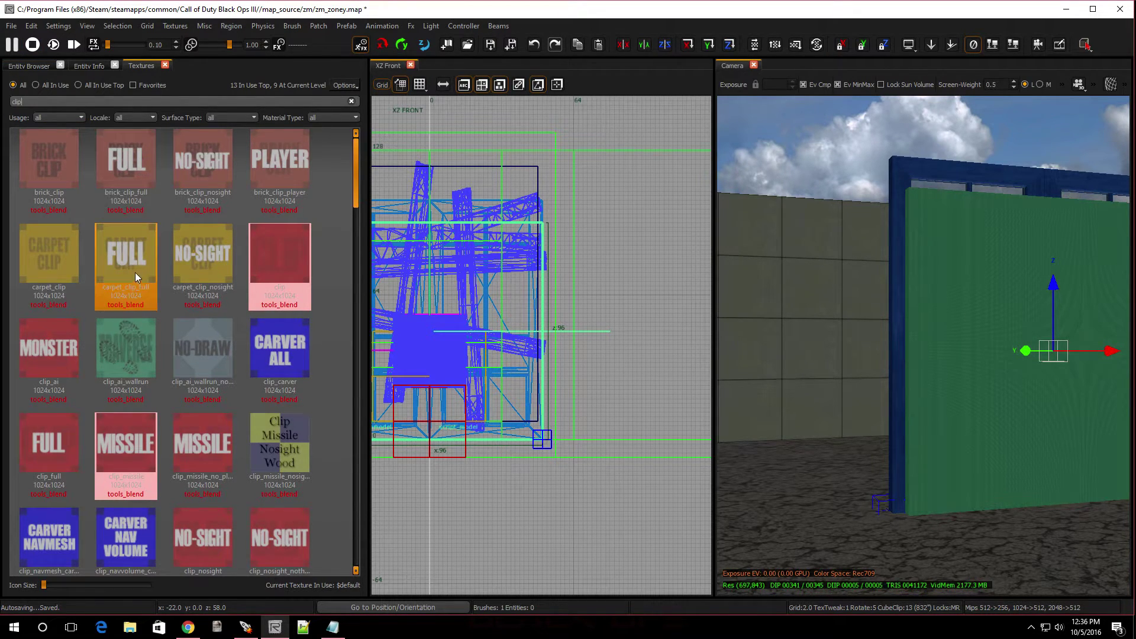
pyautogui.scroll(-3, 132, 260)
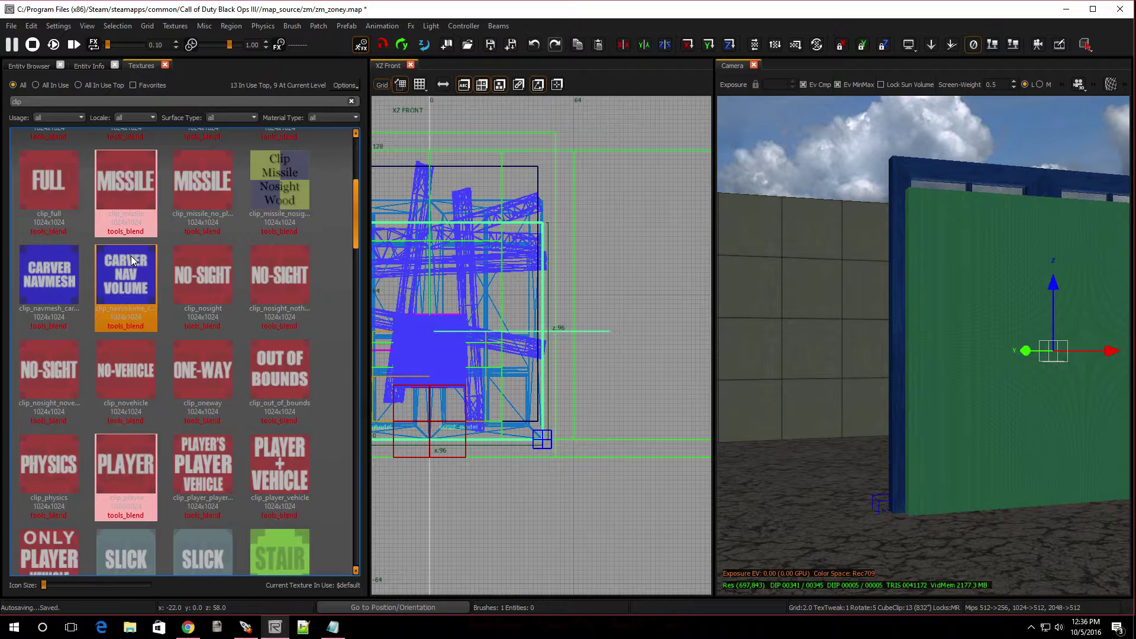
pyautogui.scroll(-5, 132, 261)
pyautogui.scroll(-3, 131, 260)
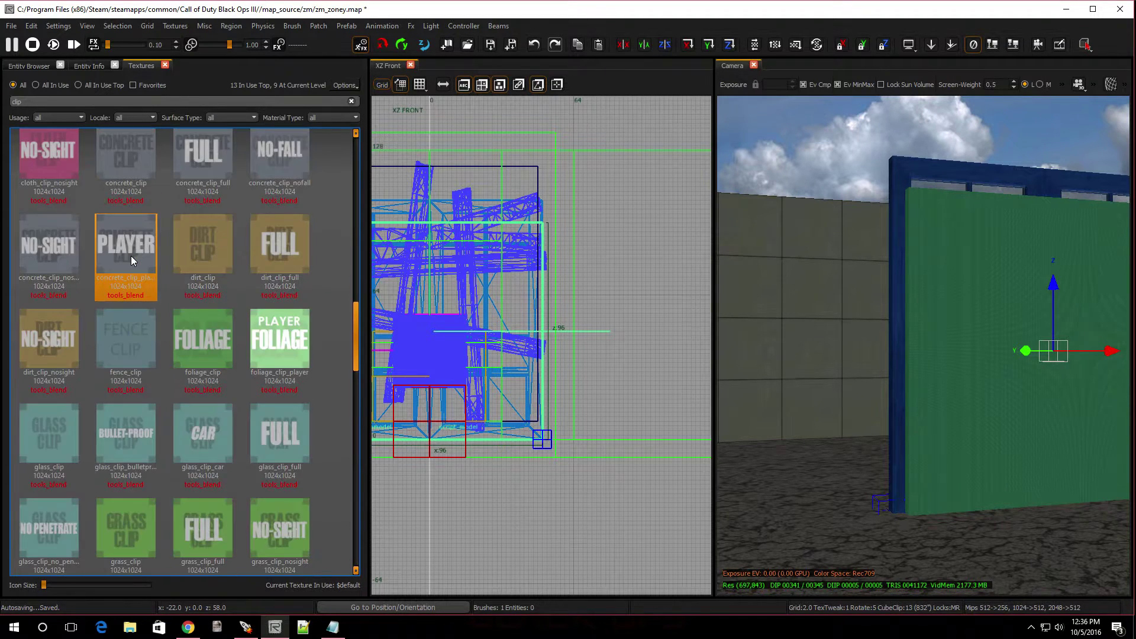
pyautogui.scroll(13, 131, 255)
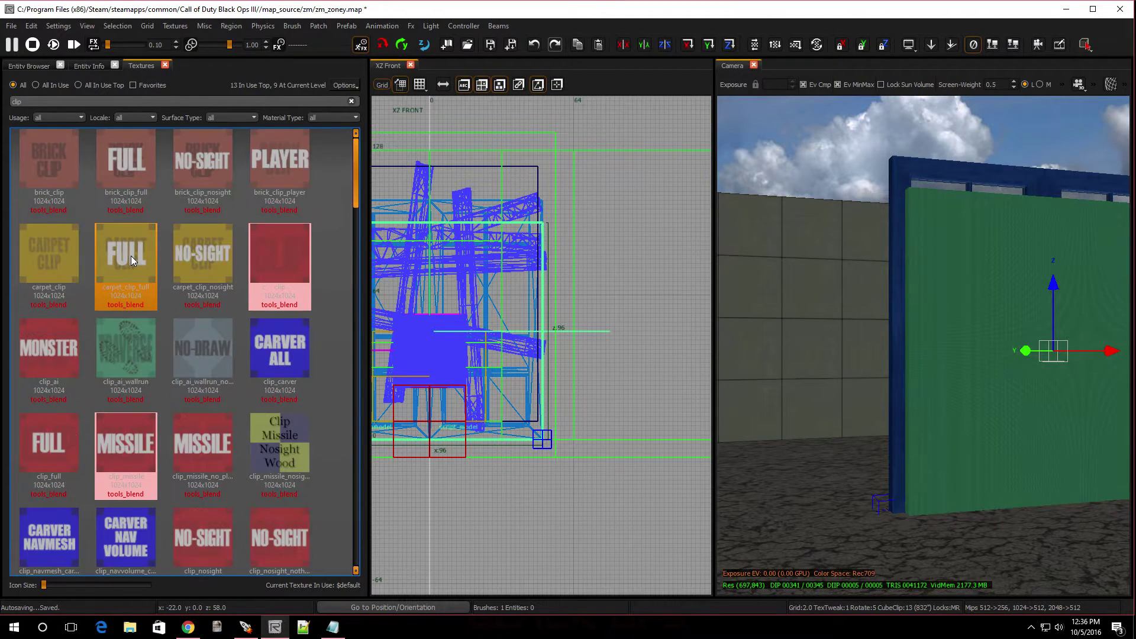
pyautogui.click(265, 250)
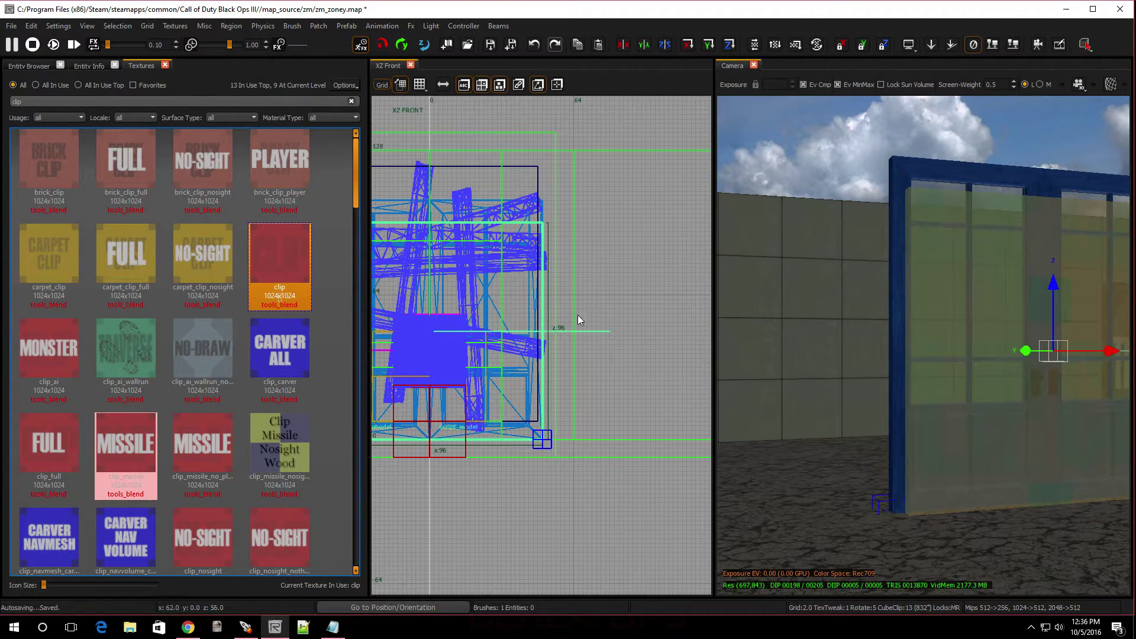
# Set the clip brush model's targetname to auto160
pyautogui.click(86, 65)
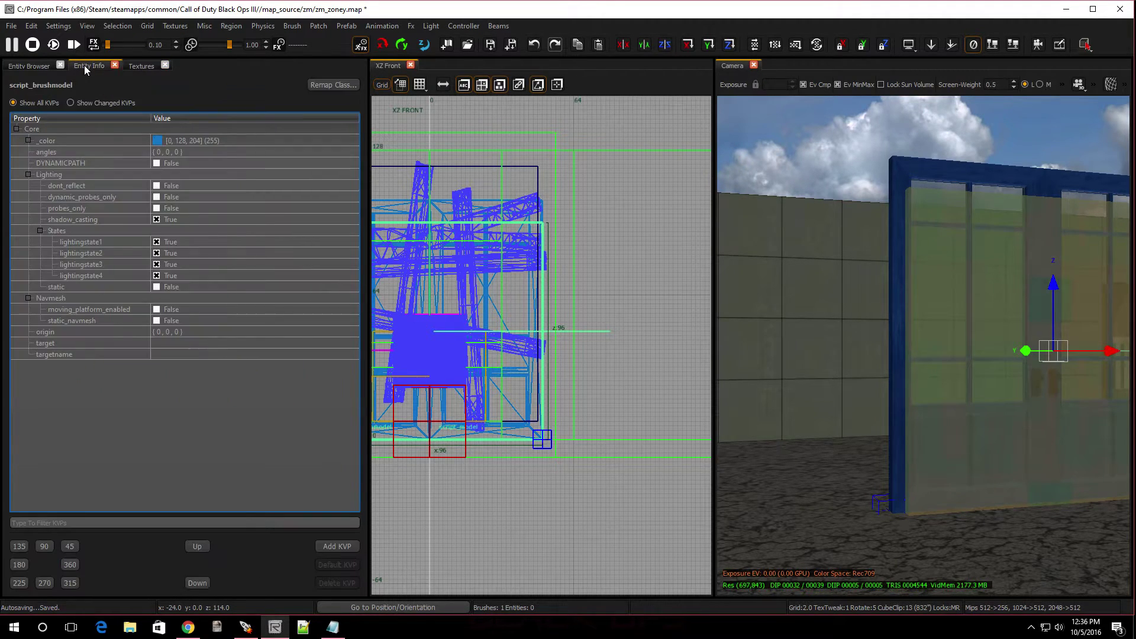
pyautogui.click(172, 354)
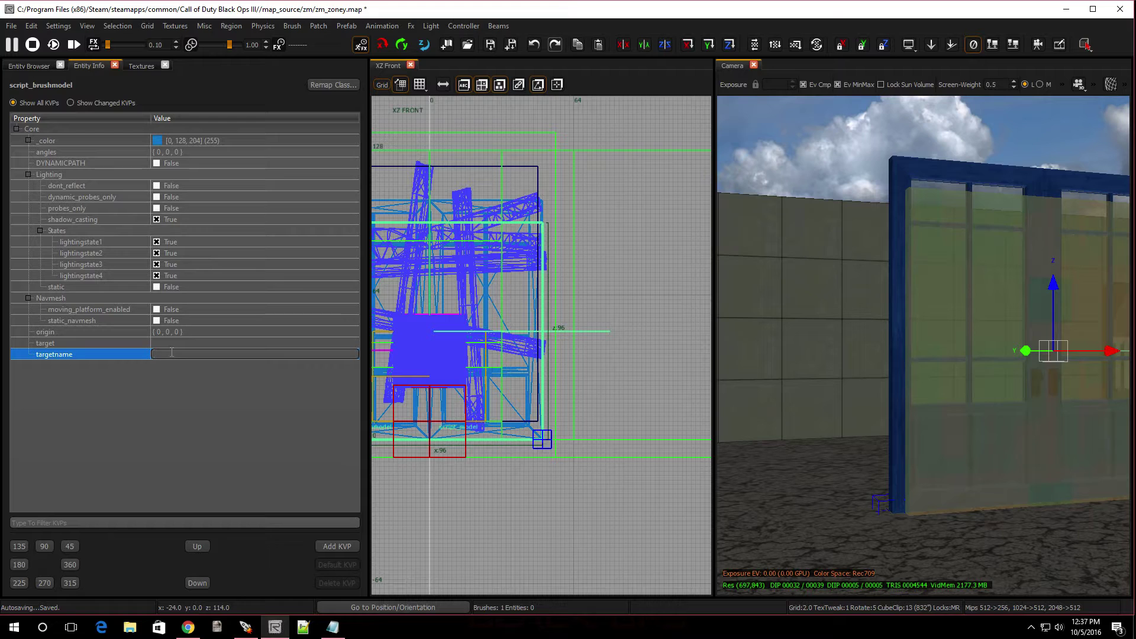
pyautogui.write('aut')
pyautogui.write('o160')
pyautogui.press('Return')
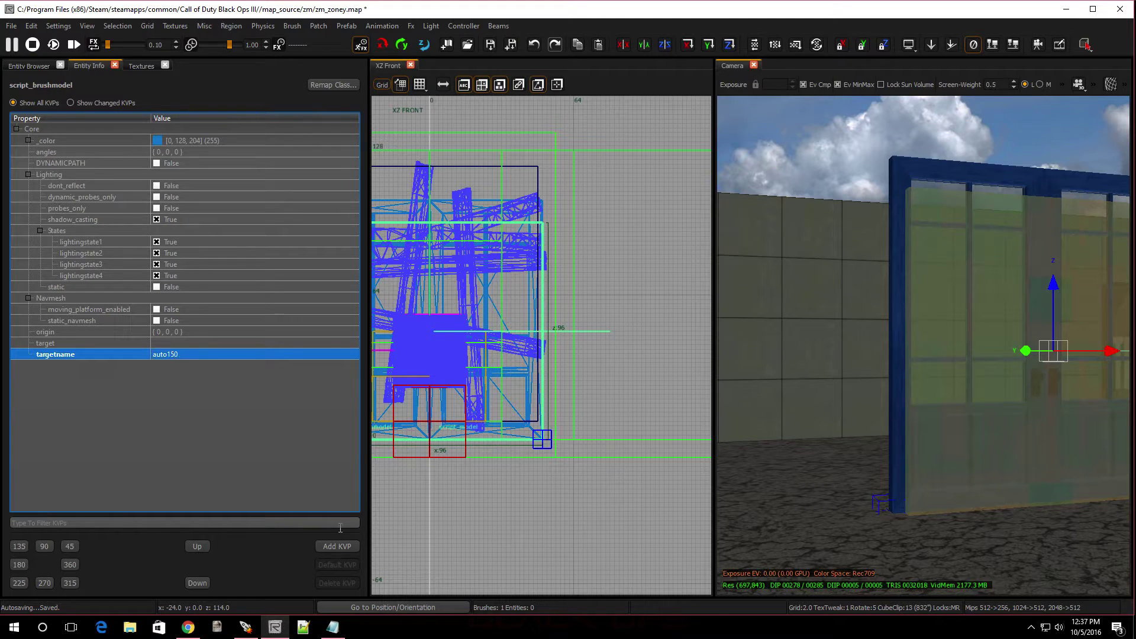
# Add a user-defined script_noteworhty key with value clip to the brush model
pyautogui.click(349, 551)
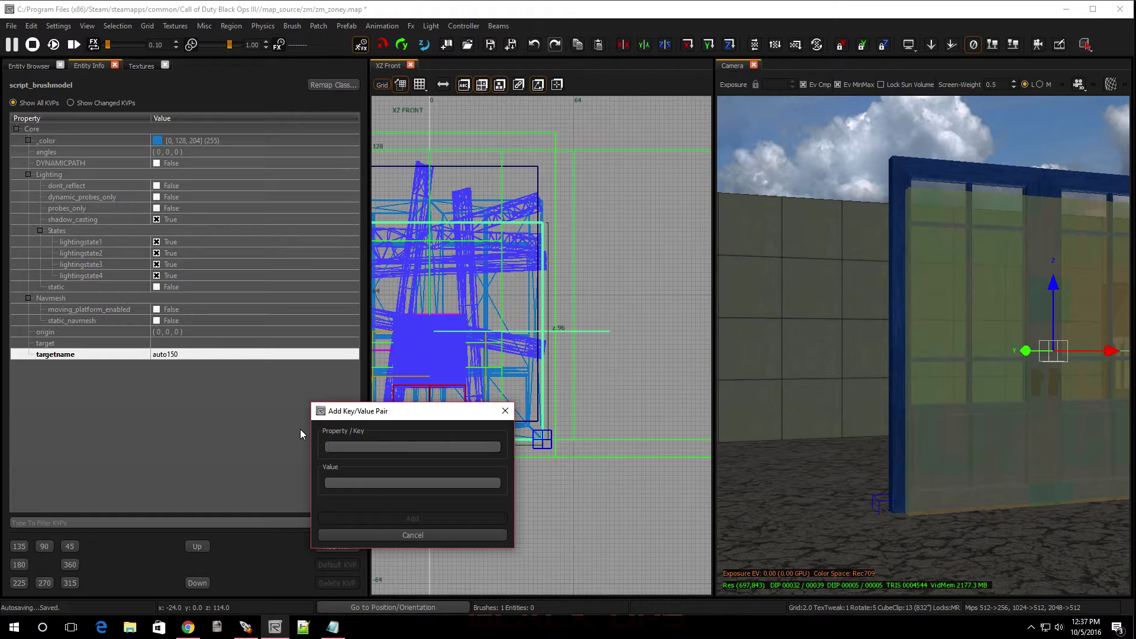
pyautogui.write('script')
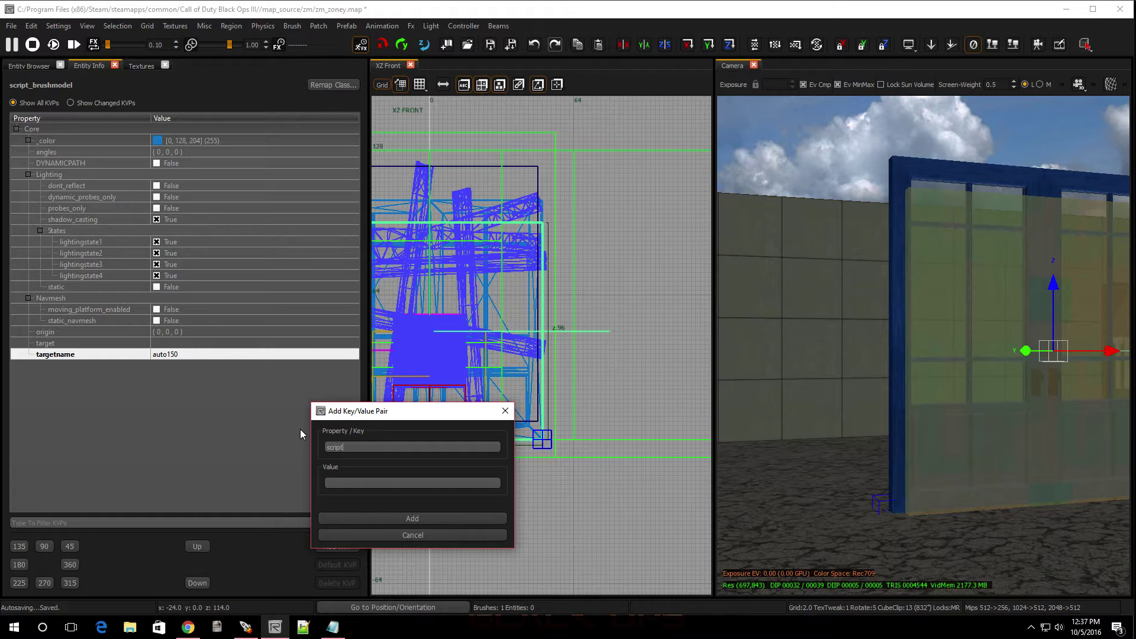
pyautogui.write('_noteworhty')
pyautogui.press('Return')
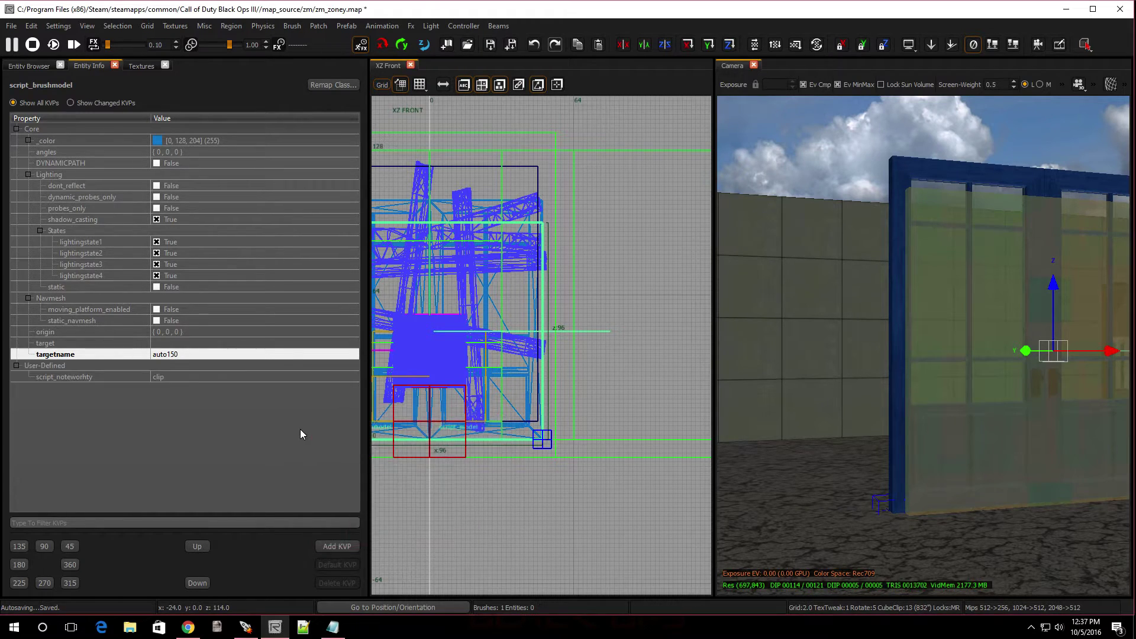
# Place a trigger_use from the Entity Browser's Trigger category in front of the doors in the top view
pyautogui.press('Escape')
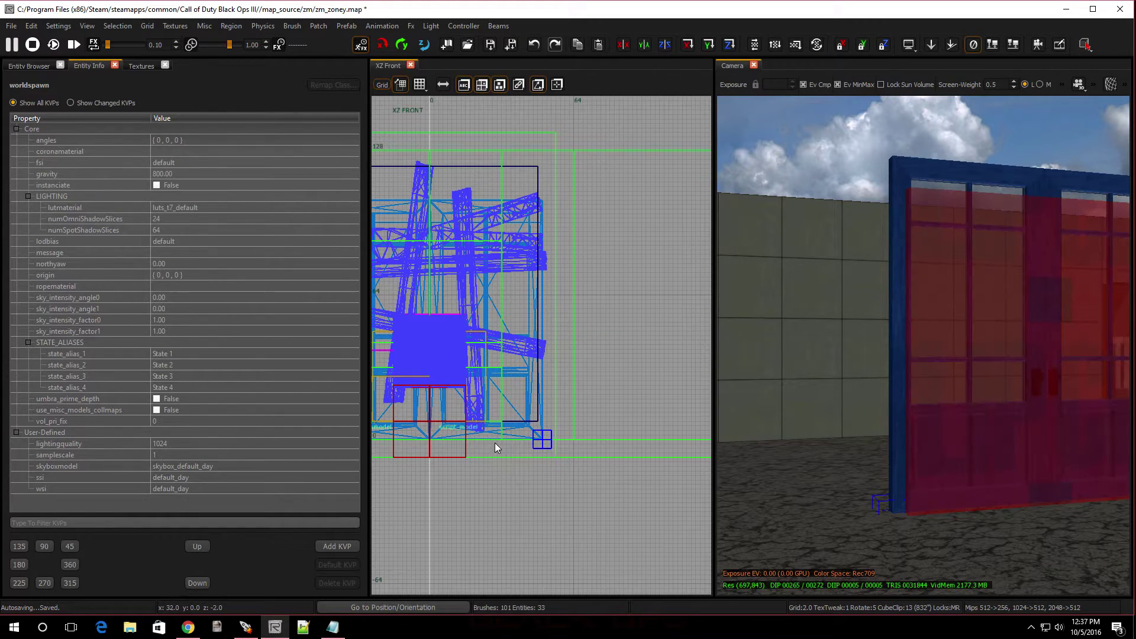
pyautogui.scroll(-3, 467, 428)
pyautogui.scroll(-3, 467, 428)
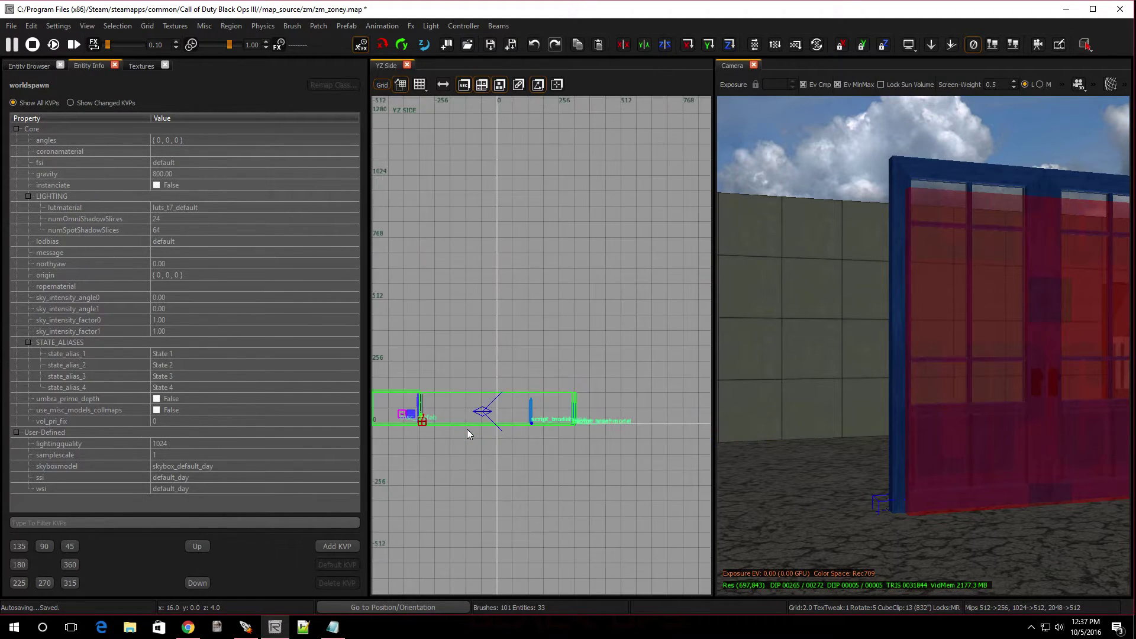
pyautogui.hotkey('ctrl', 'Tab')
pyautogui.scroll(3, 516, 372)
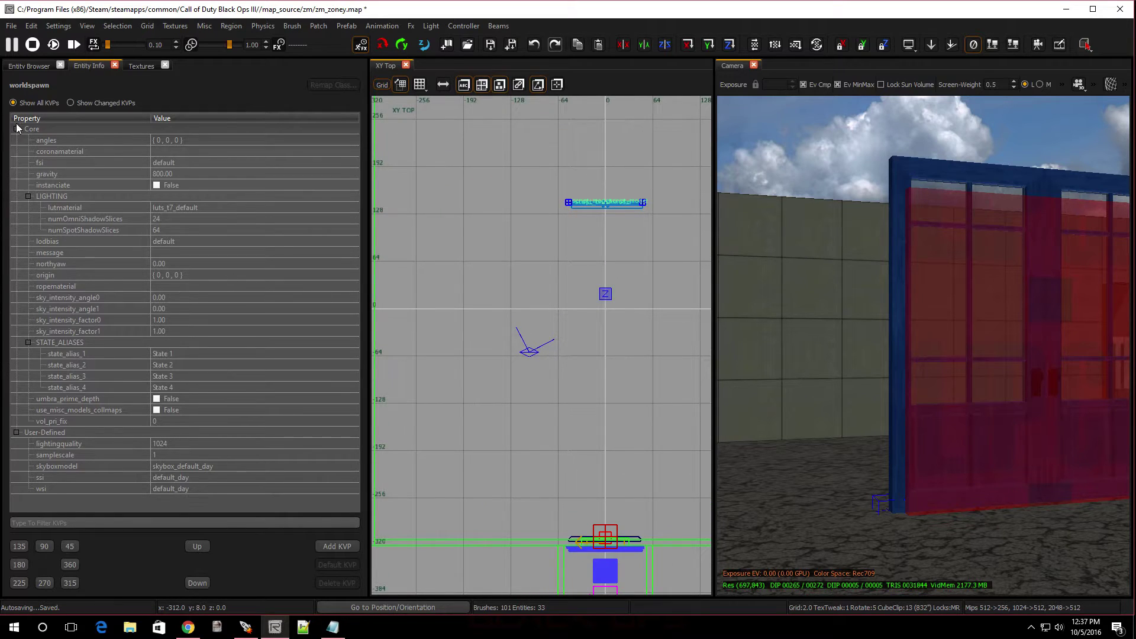
pyautogui.click(26, 66)
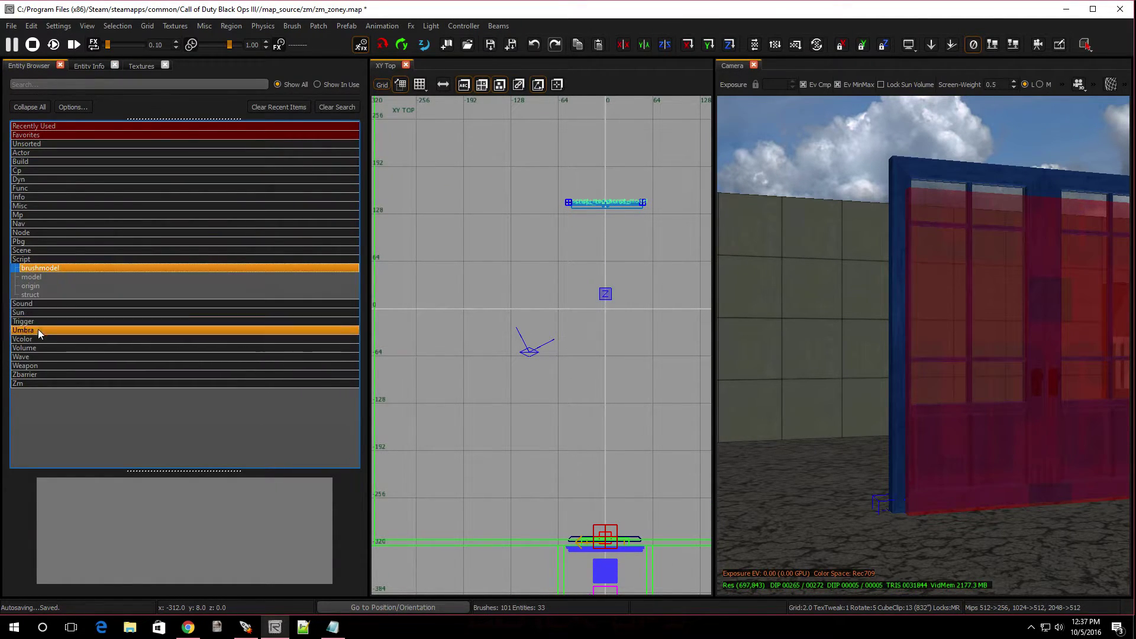
pyautogui.doubleClick(24, 259)
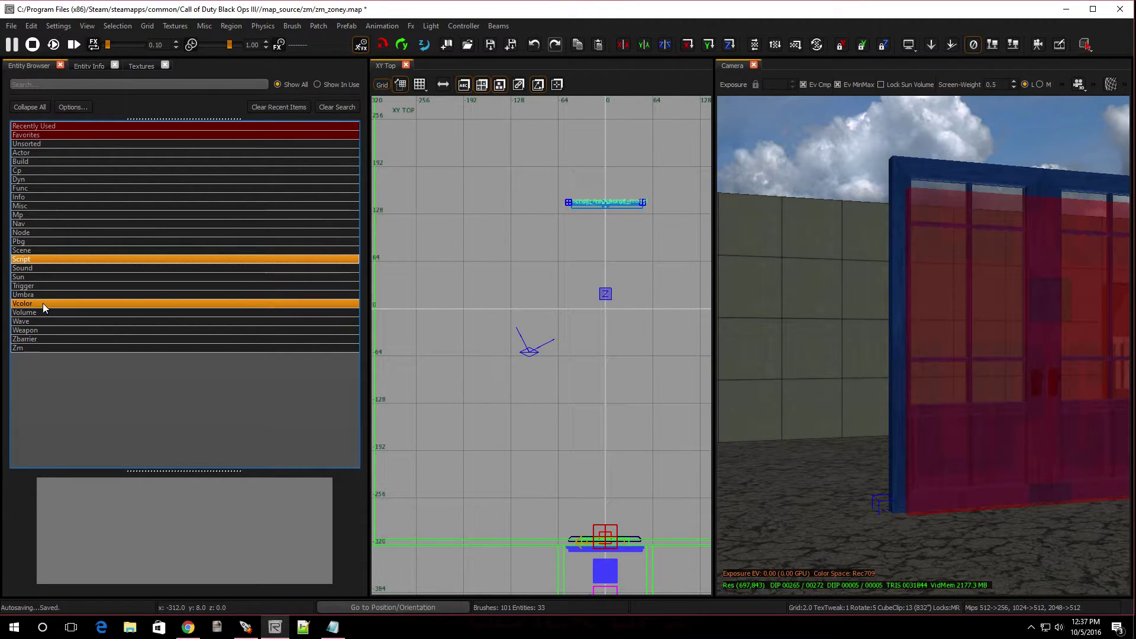
pyautogui.doubleClick(34, 285)
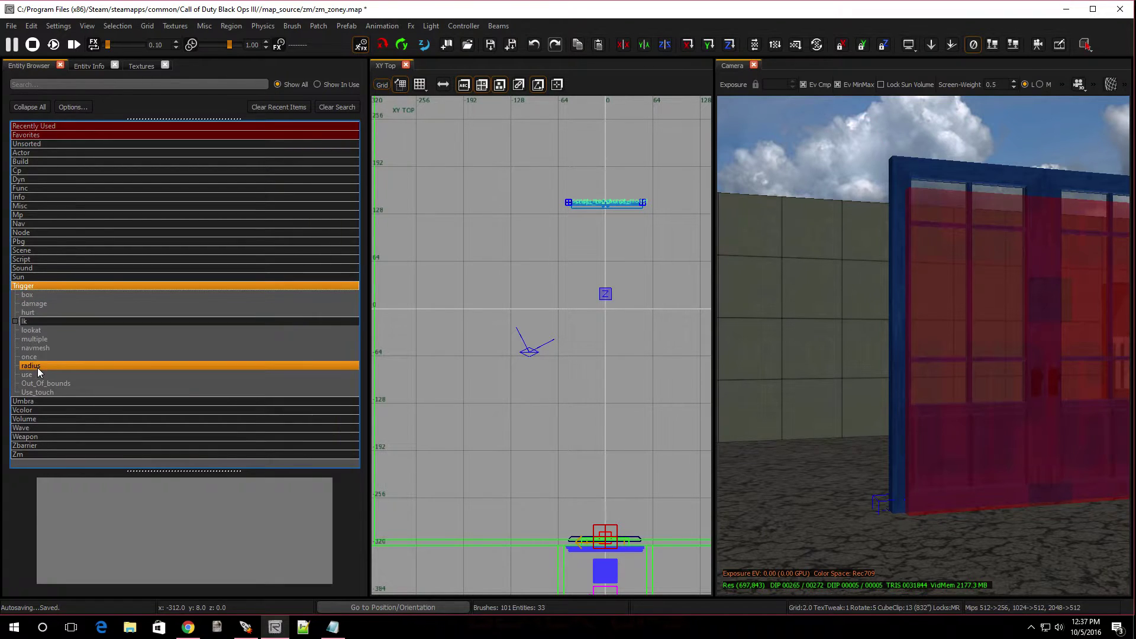
pyautogui.moveTo(34, 375); pyautogui.dragTo(604, 216)
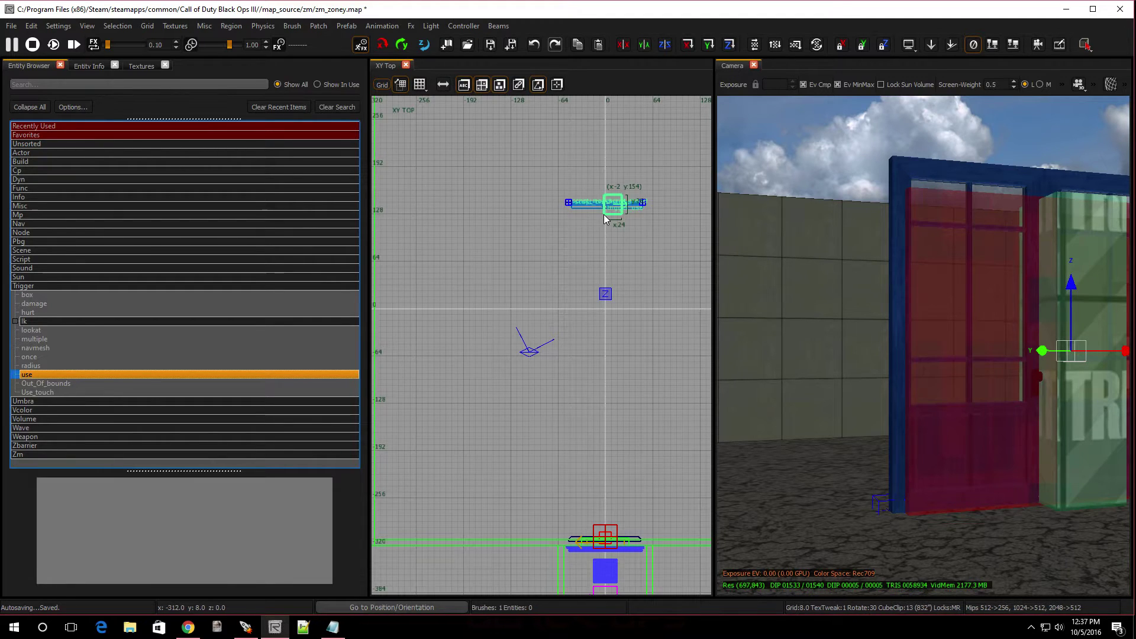
# Stretch the trigger across the doorway width in the top and front views
pyautogui.scroll(4, 604, 215)
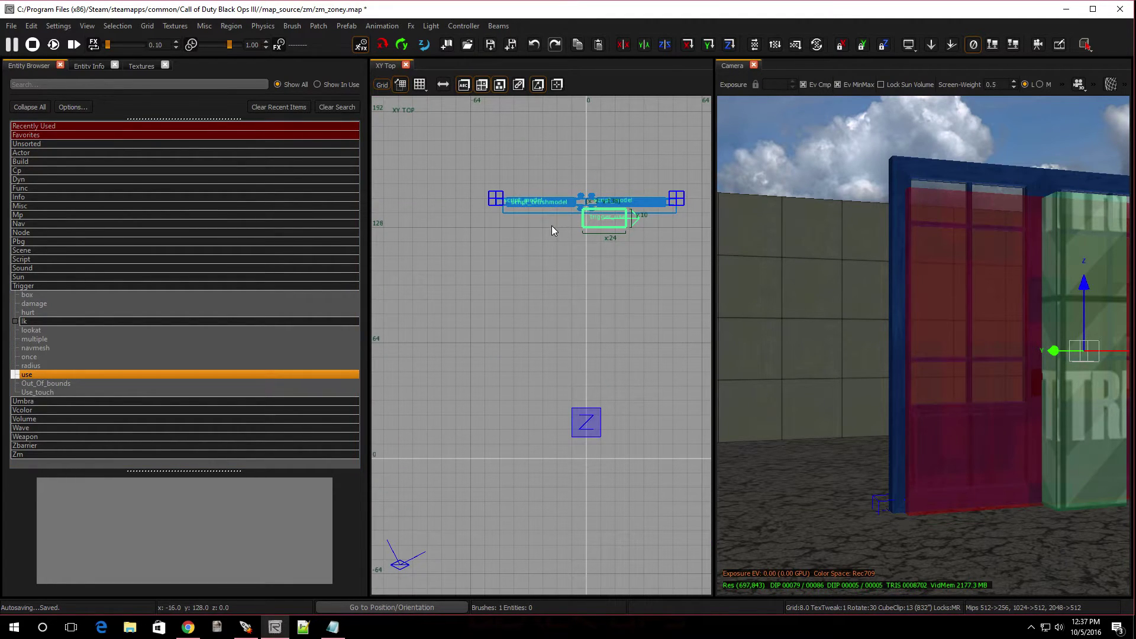
pyautogui.moveTo(551, 225); pyautogui.dragTo(473, 220)
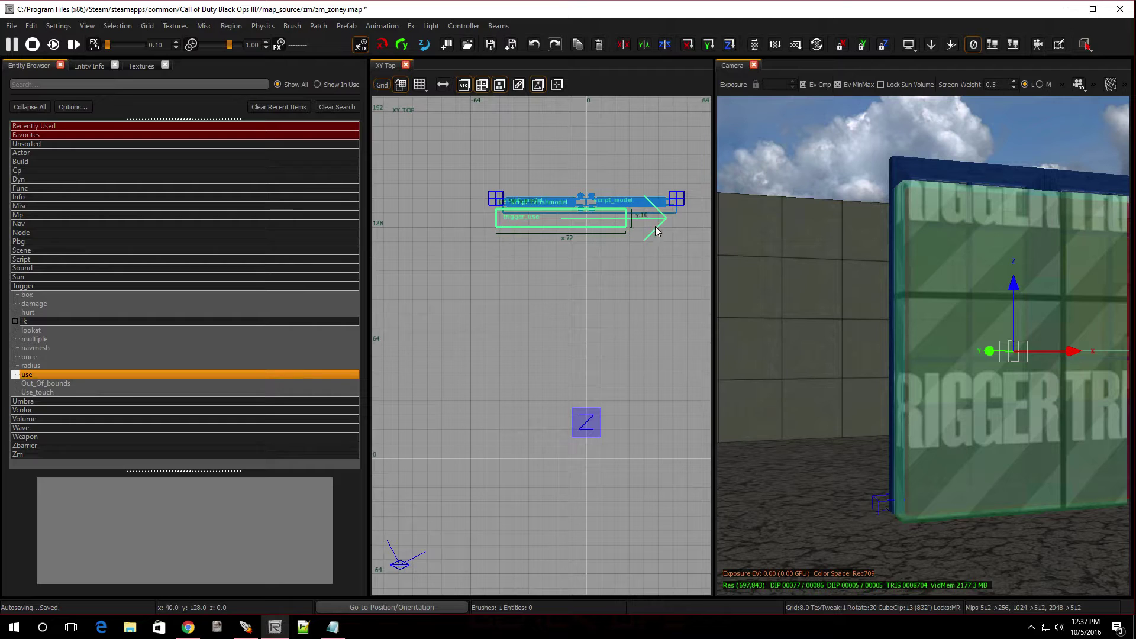
pyautogui.moveTo(655, 226); pyautogui.dragTo(681, 218)
pyautogui.hotkey('ctrl', 'Tab')
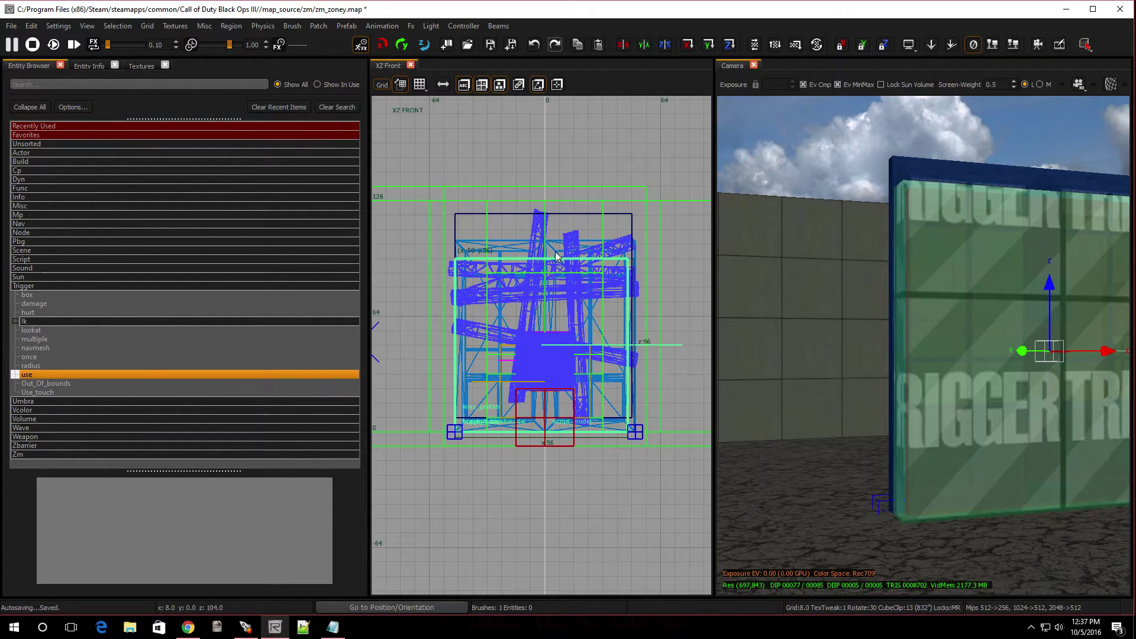
pyautogui.moveTo(389, 325); pyautogui.dragTo(405, 325)
pyautogui.moveTo(647, 312); pyautogui.dragTo(633, 310)
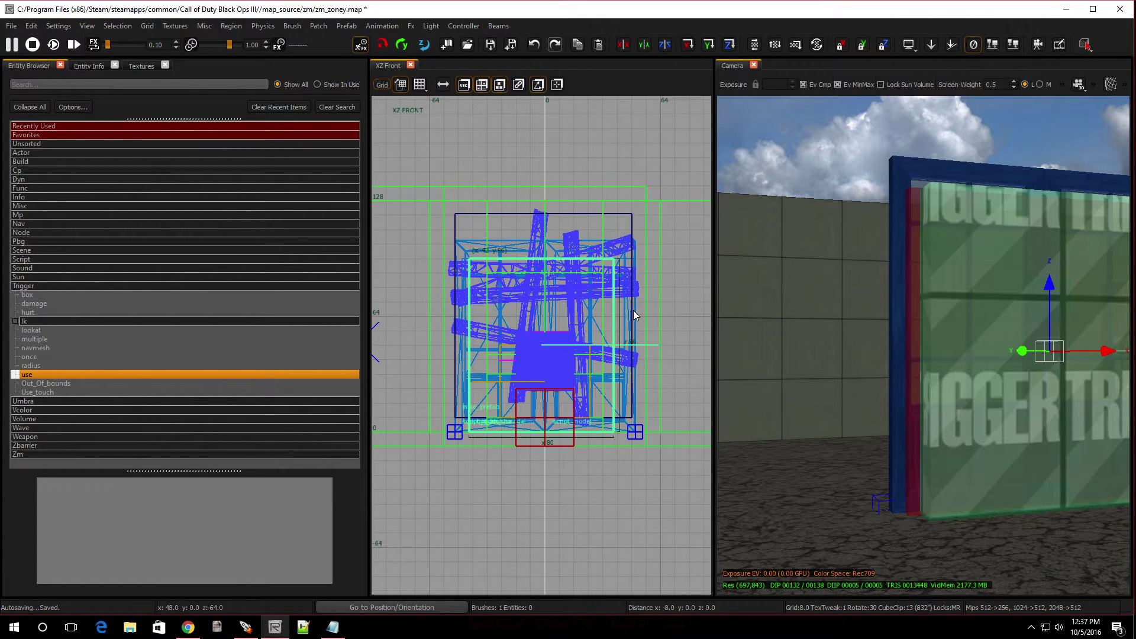
pyautogui.moveTo(879, 399); pyautogui.dragTo(821, 157, button='right')
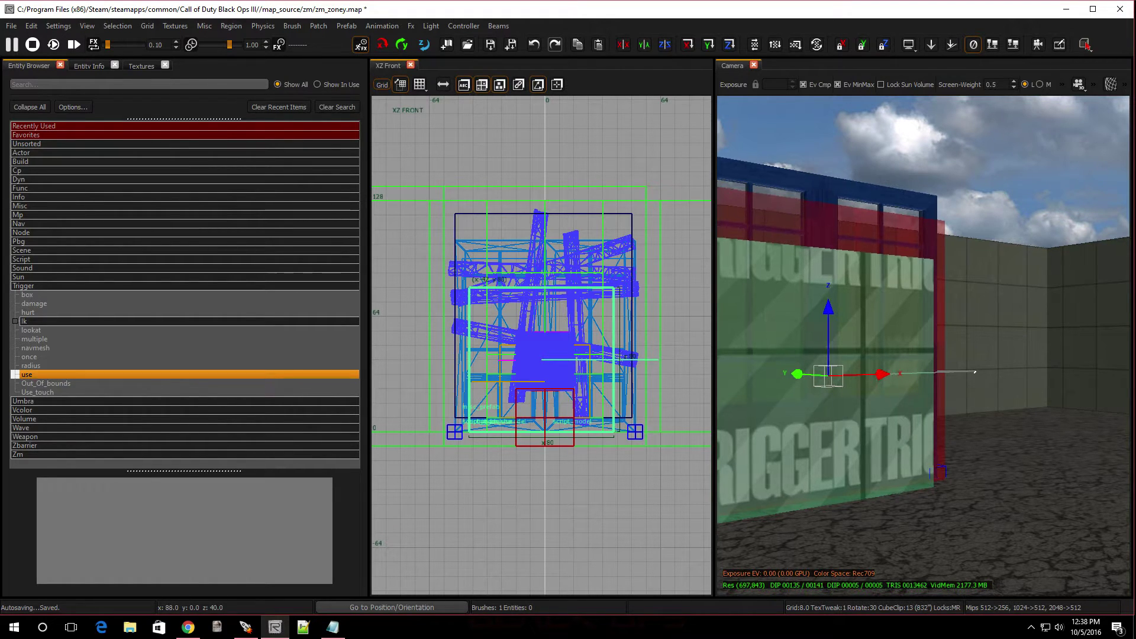
pyautogui.moveTo(923, 409); pyautogui.dragTo(848, 419, button='right')
# Reset the trigger's texture alignment in the Surface Inspector and flip it so TRIGGER reads correctly
pyautogui.press('s')
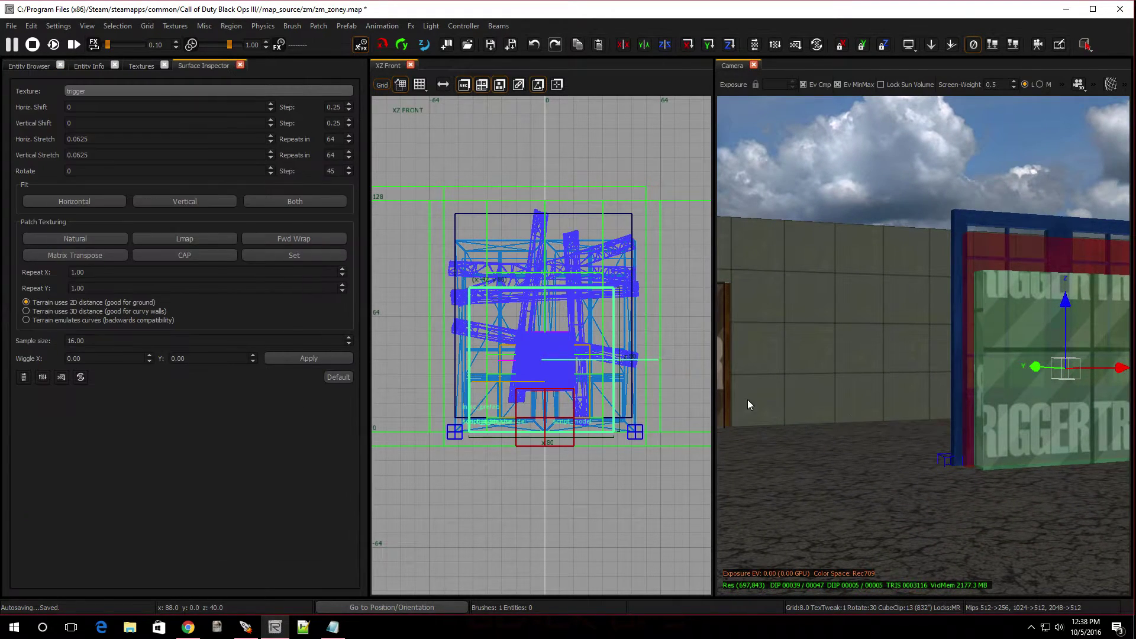
pyautogui.click(305, 261)
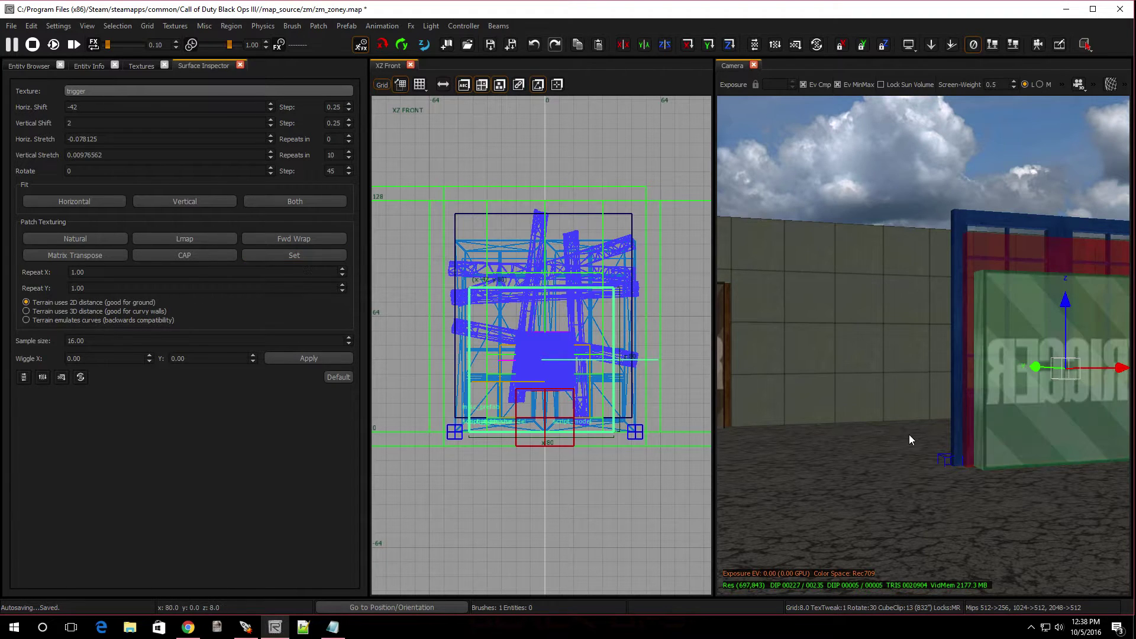
pyautogui.moveTo(909, 434)
pyautogui.mouseDown(button='right')
pyautogui.moveTo(882, 435)
pyautogui.moveTo(941, 438)
pyautogui.moveTo(910, 436)
pyautogui.mouseUp(button='right')
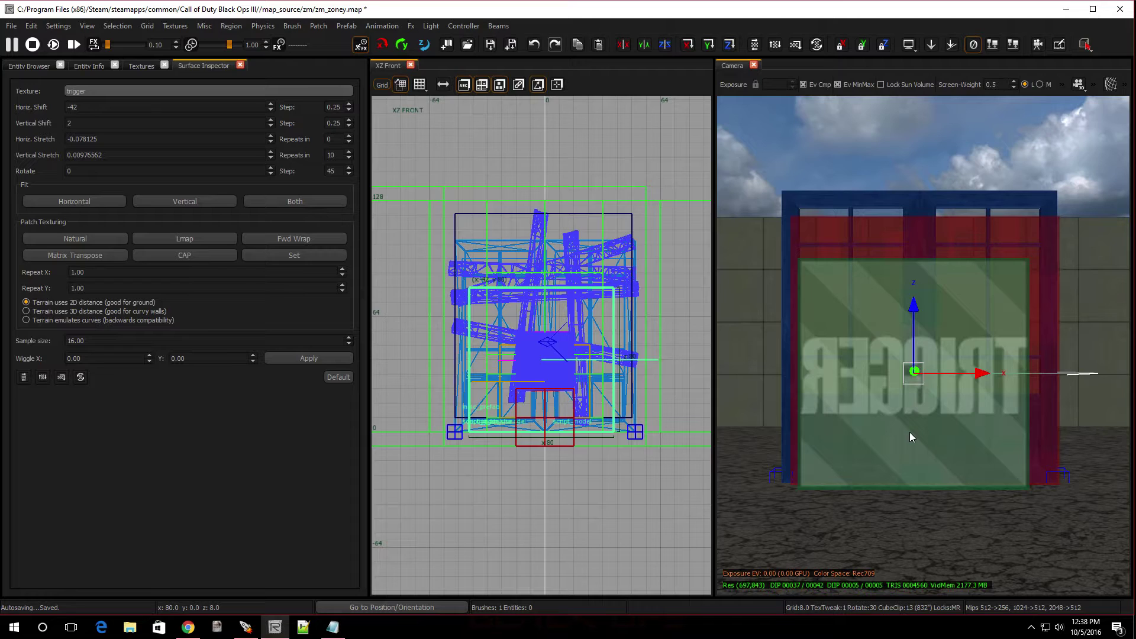
pyautogui.hotkey('ctrl', 'z')
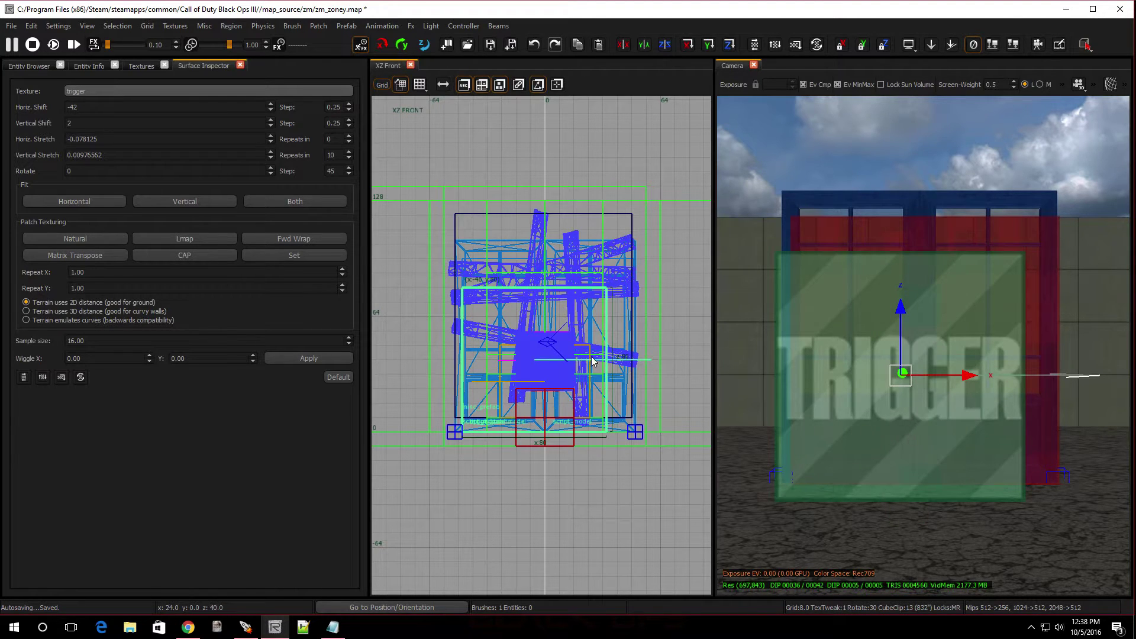
# Nudge the trigger 8 units along Y and 8 units along X toward the doors
pyautogui.hotkey('ctrl', 'Tab')
pyautogui.moveTo(542, 347); pyautogui.dragTo(570, 344)
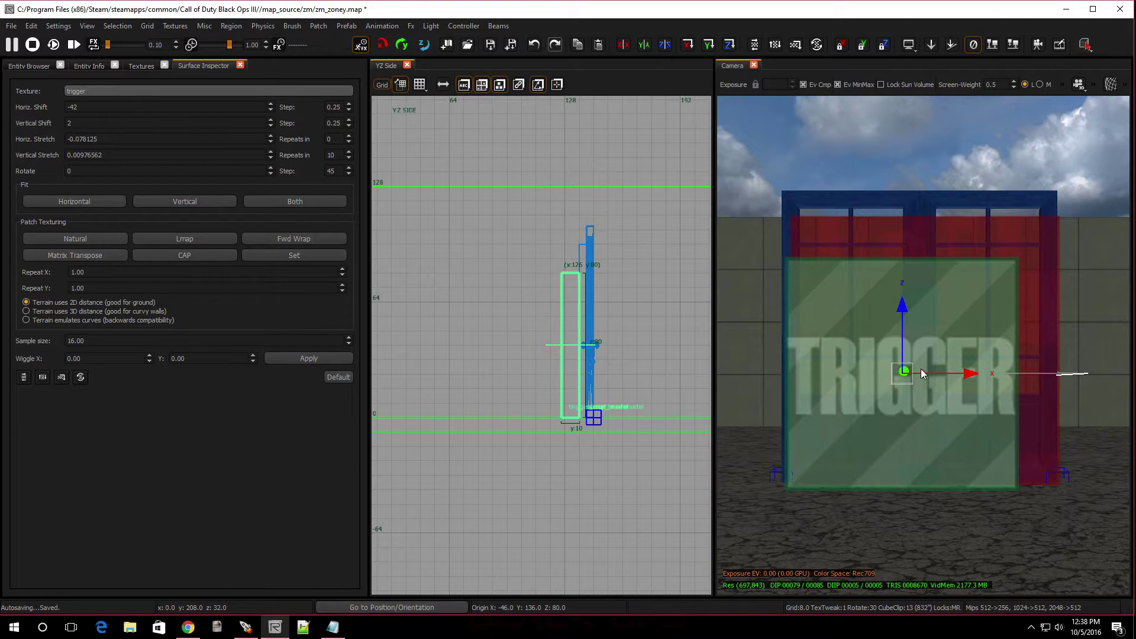
pyautogui.moveTo(969, 380); pyautogui.dragTo(994, 382)
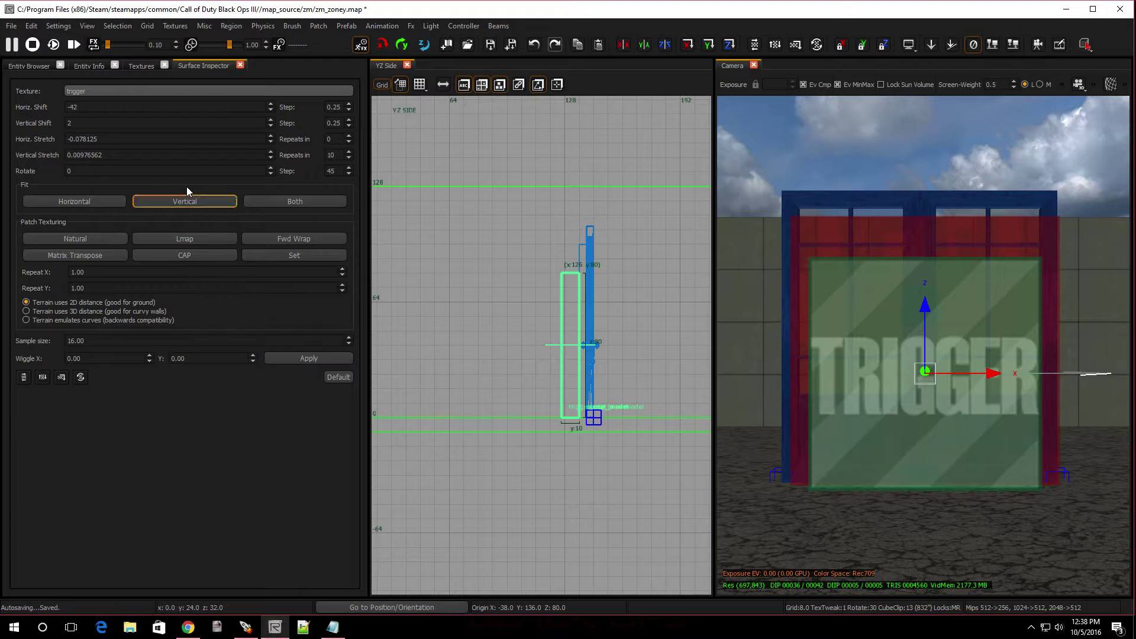
# Enter zombie_door as the trigger_use's targetname value in Entity Info
pyautogui.click(85, 65)
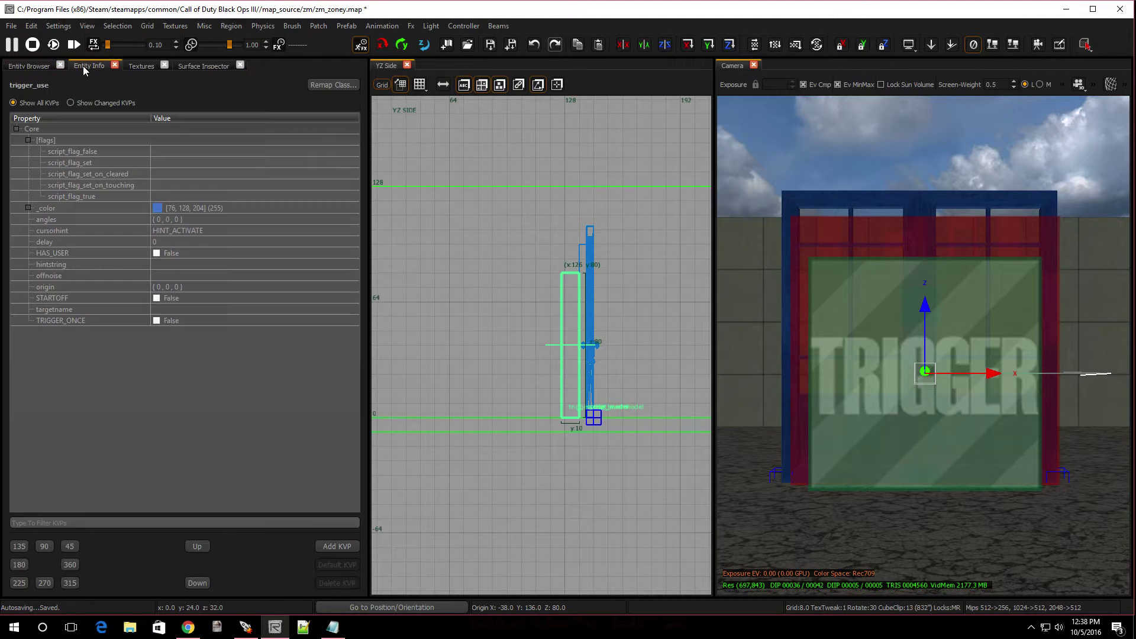
pyautogui.click(173, 306)
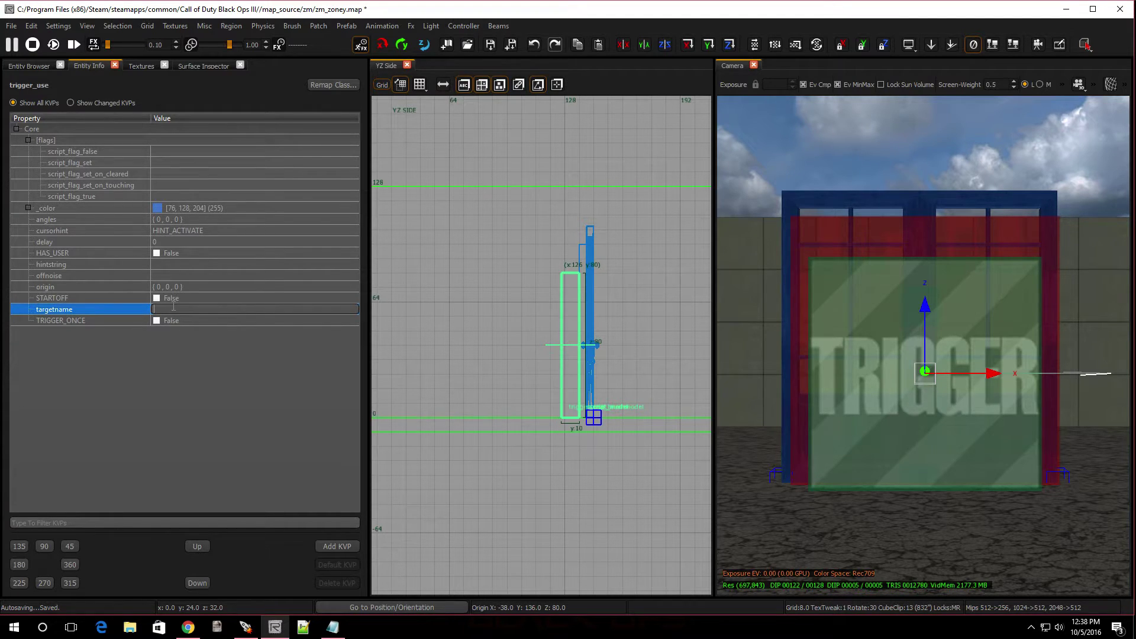
pyautogui.write('zombie_door')
pyautogui.press('Return')
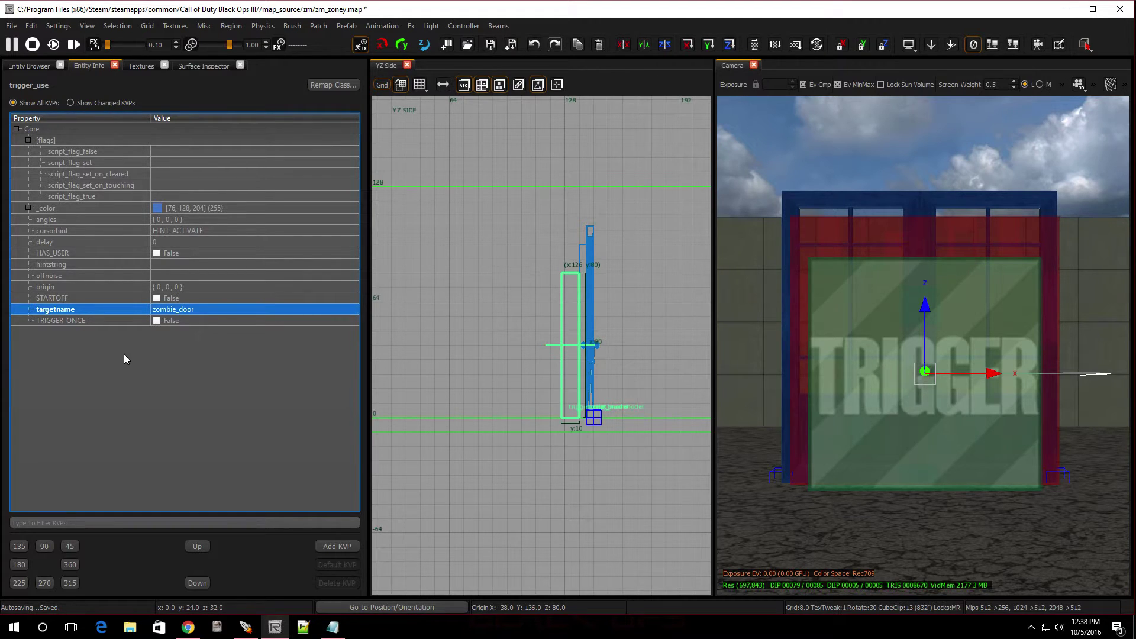
# Add a zombie_cost key with value 100 to the trigger
pyautogui.click(337, 548)
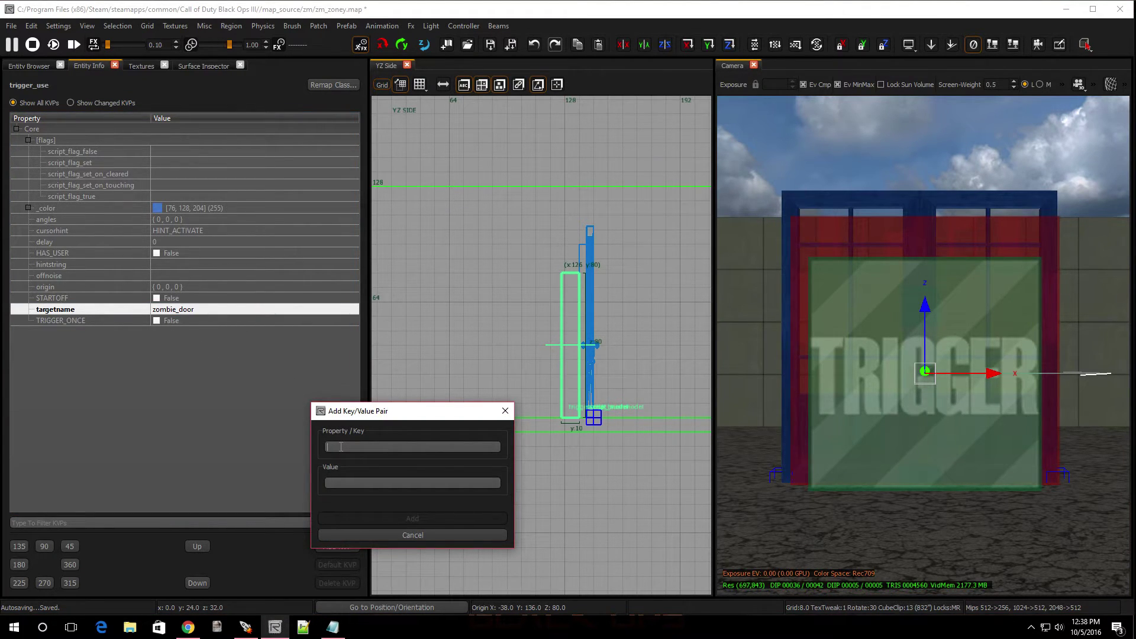
pyautogui.write('zo')
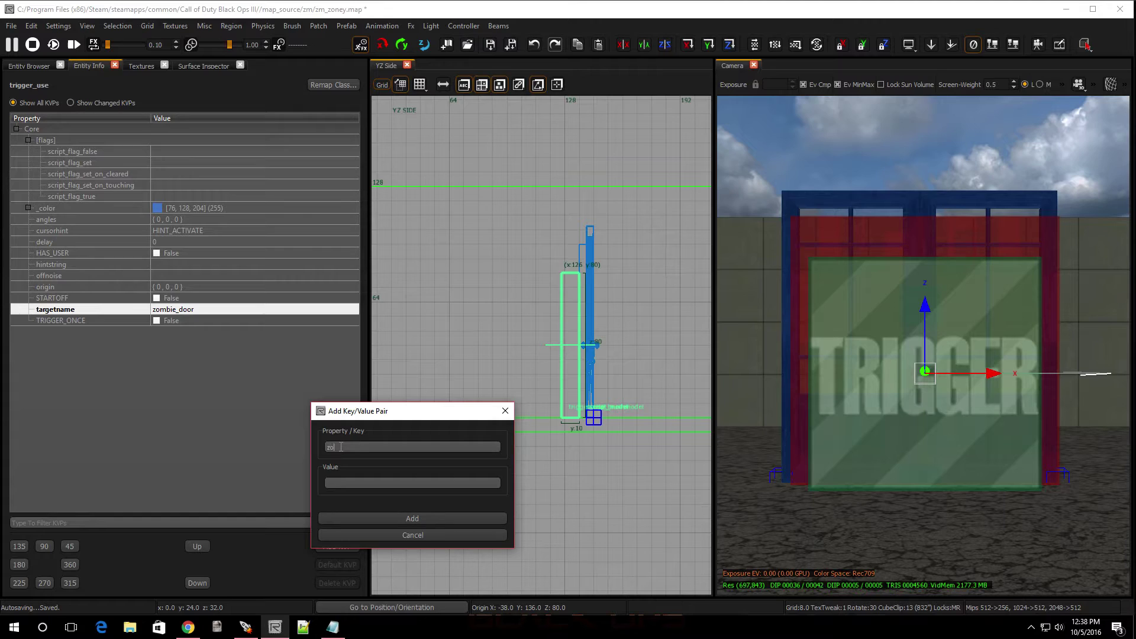
pyautogui.write('mbie_cost')
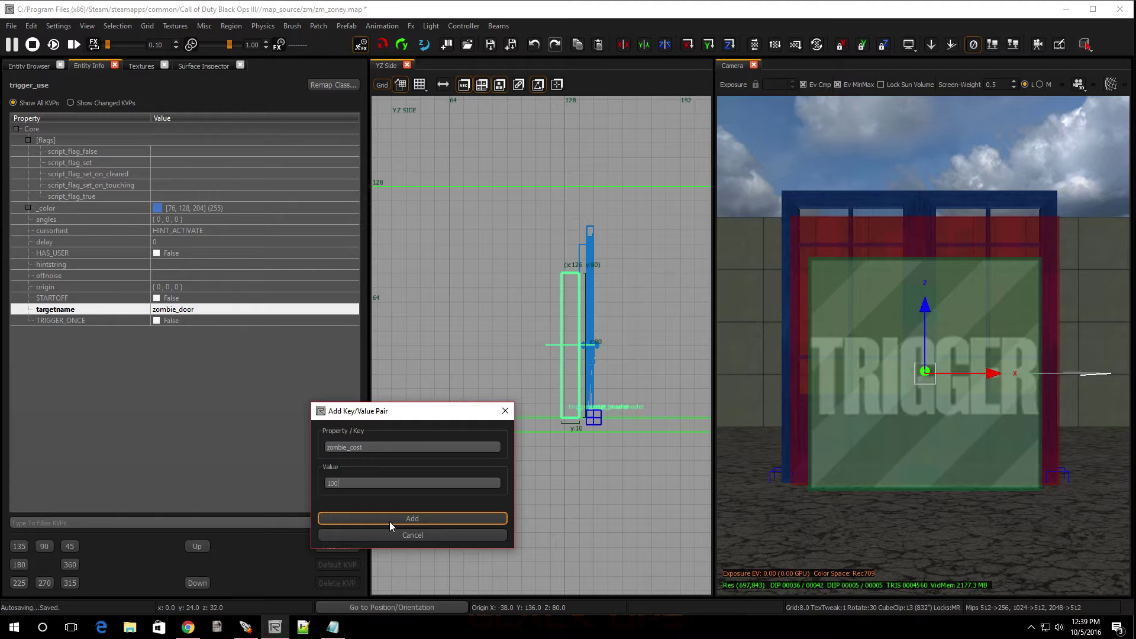
pyautogui.click(390, 520)
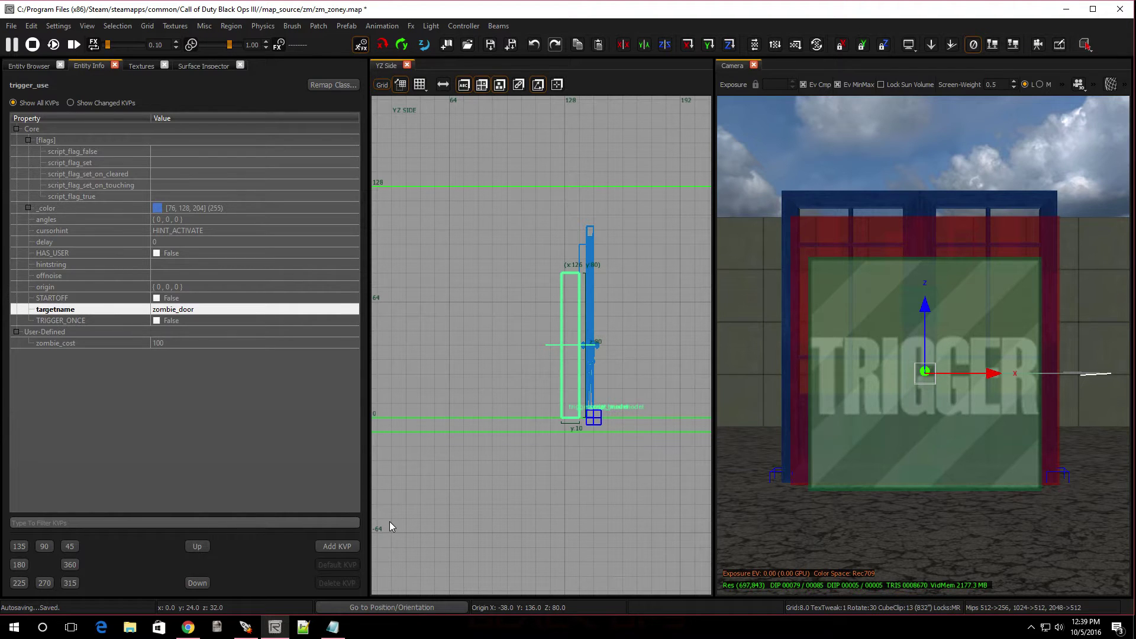
# Select only the blue door model to show its targetname auto150 and rotate script_string
pyautogui.press('Escape')
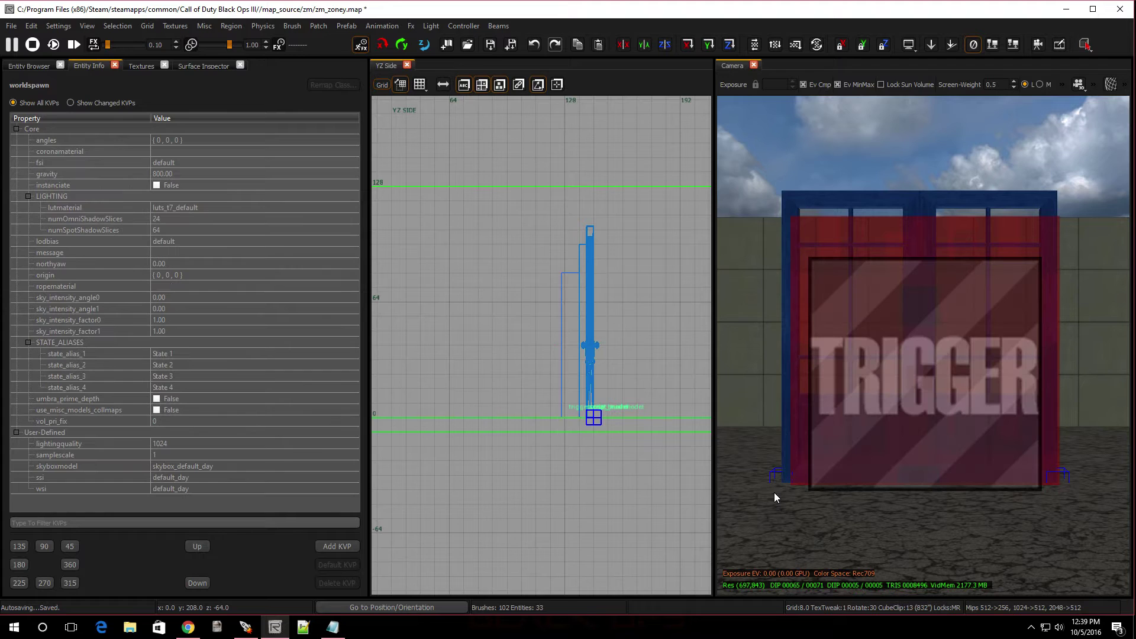
pyautogui.moveTo(825, 427); pyautogui.dragTo(836, 420, button='right')
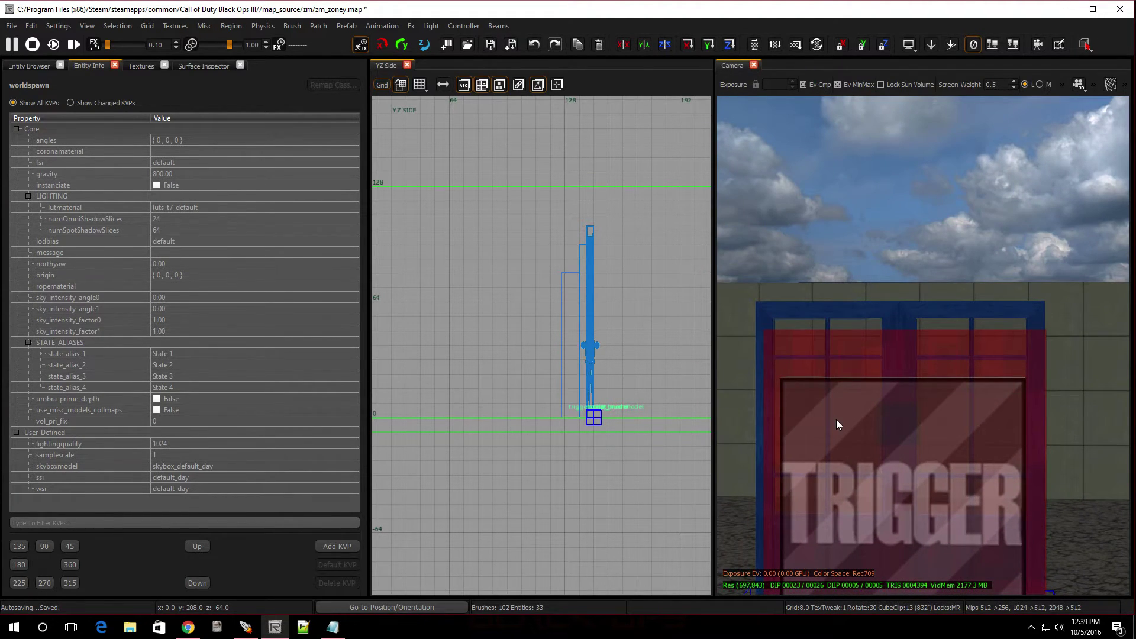
pyautogui.click(866, 434)
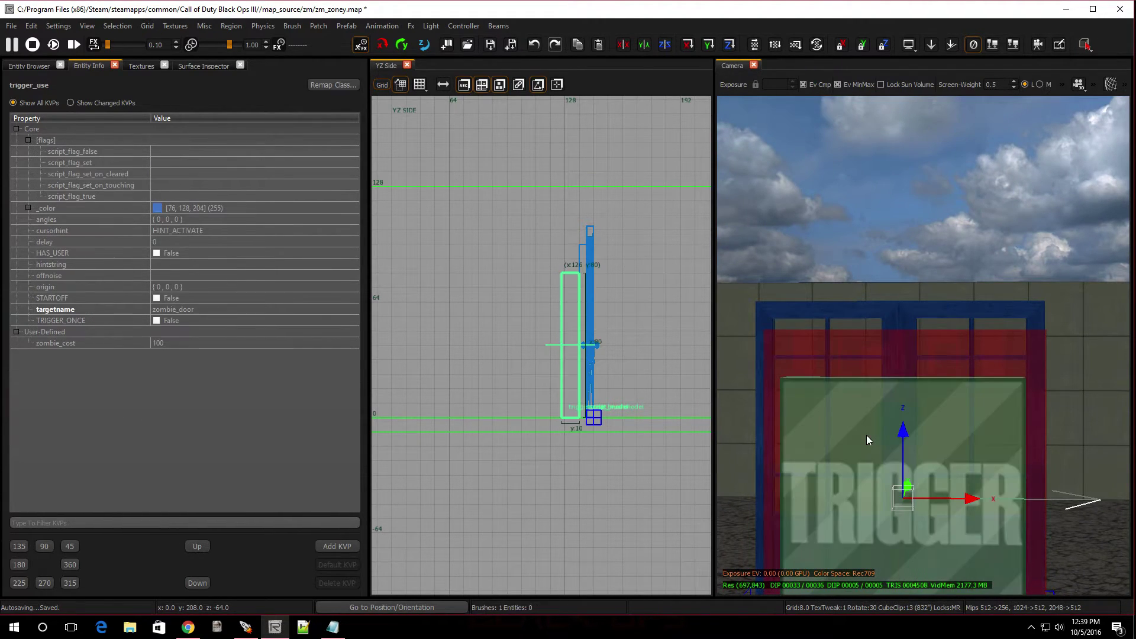
pyautogui.keyDown('shift'); pyautogui.click(857, 314); pyautogui.keyUp('shift')
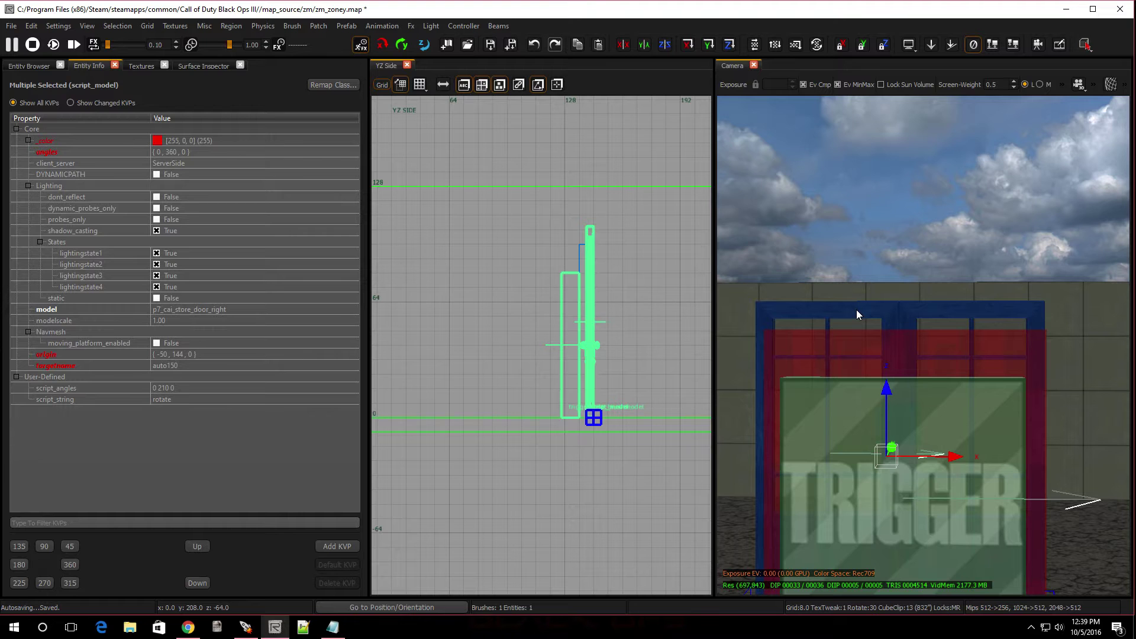
pyautogui.keyDown('shift'); pyautogui.click(857, 310); pyautogui.keyUp('shift')
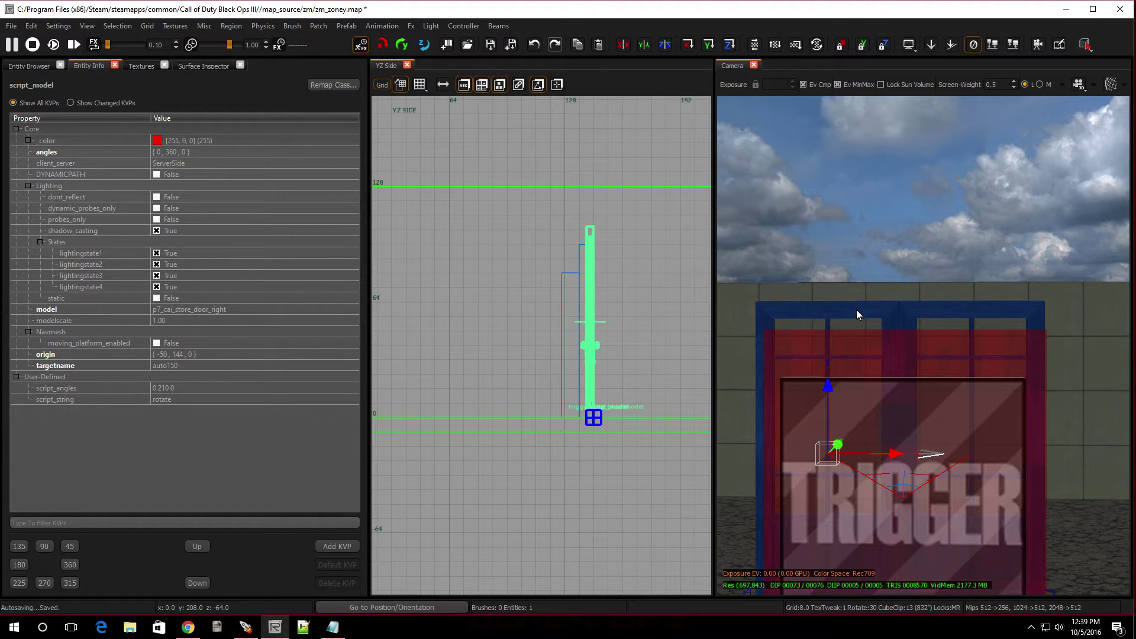
pyautogui.moveTo(951, 510); pyautogui.dragTo(950, 510, button='right')
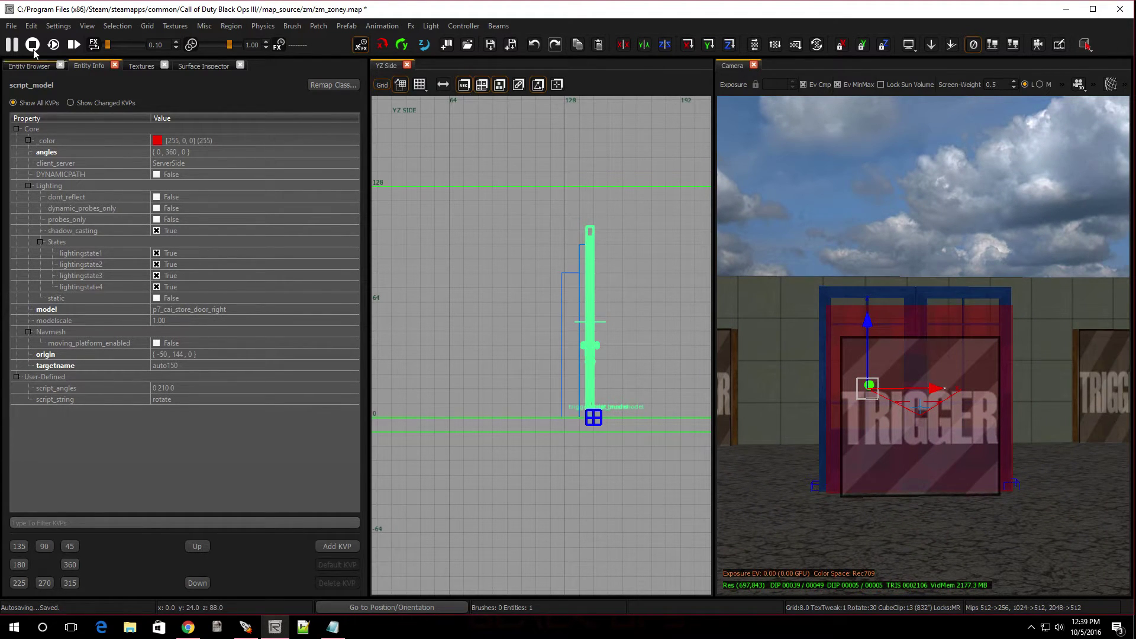
# Deselect the door and save the zm_zoney map from the File menu
pyautogui.click(9, 27)
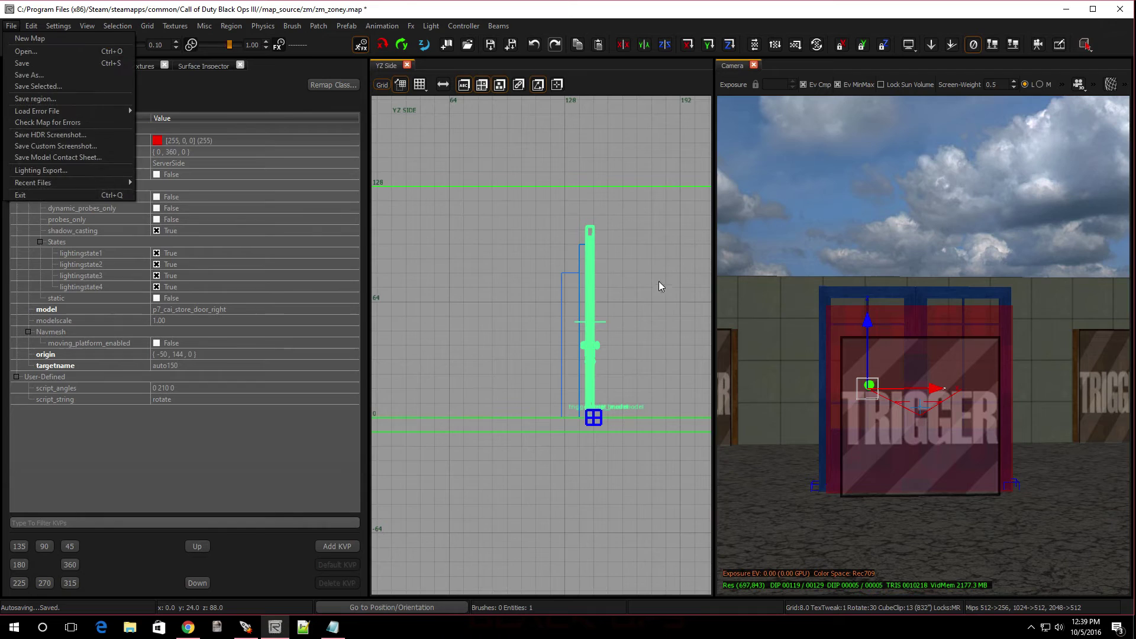
pyautogui.click(761, 364)
pyautogui.press('Escape')
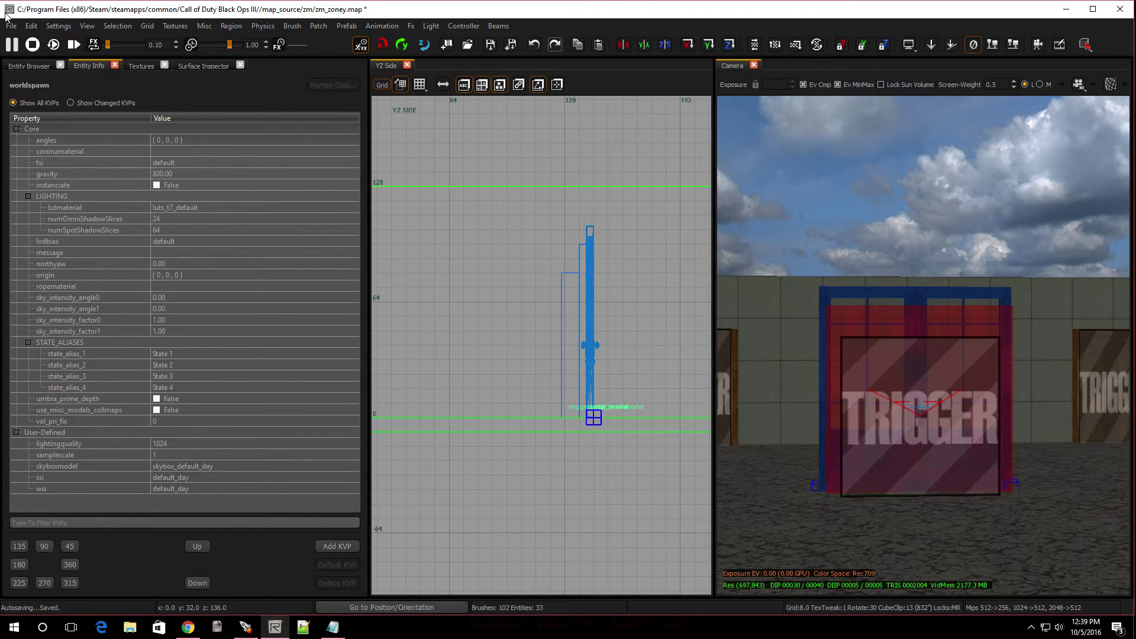
pyautogui.click(11, 26)
pyautogui.click(37, 64)
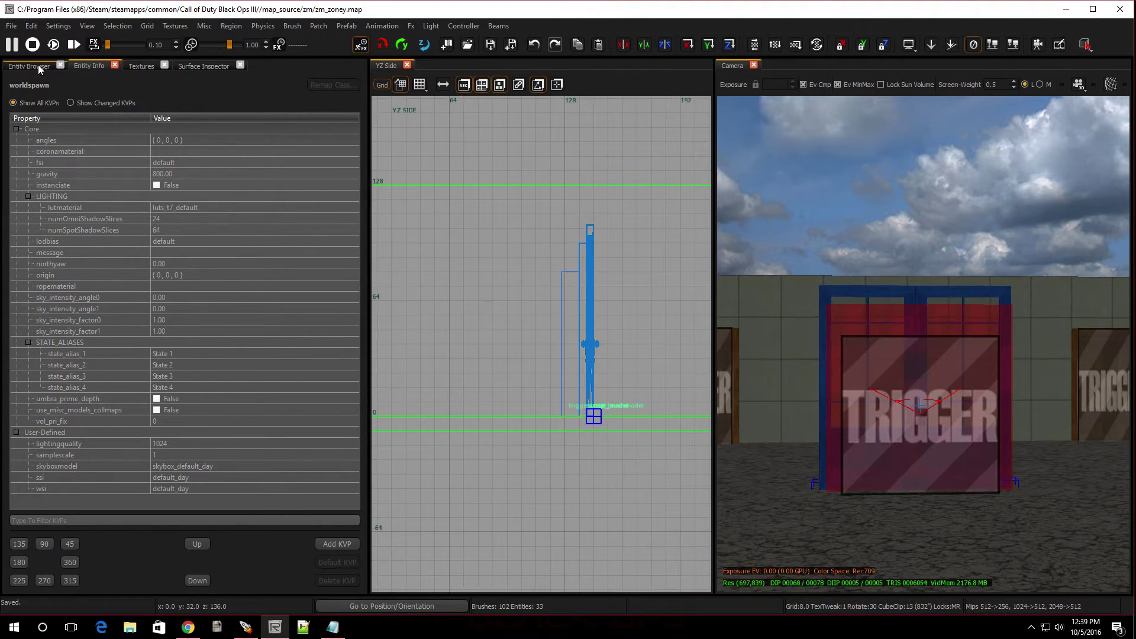
# Close Radiant and bring the Black Ops III Mod Tools Launcher to the front
pyautogui.click(1119, 9)
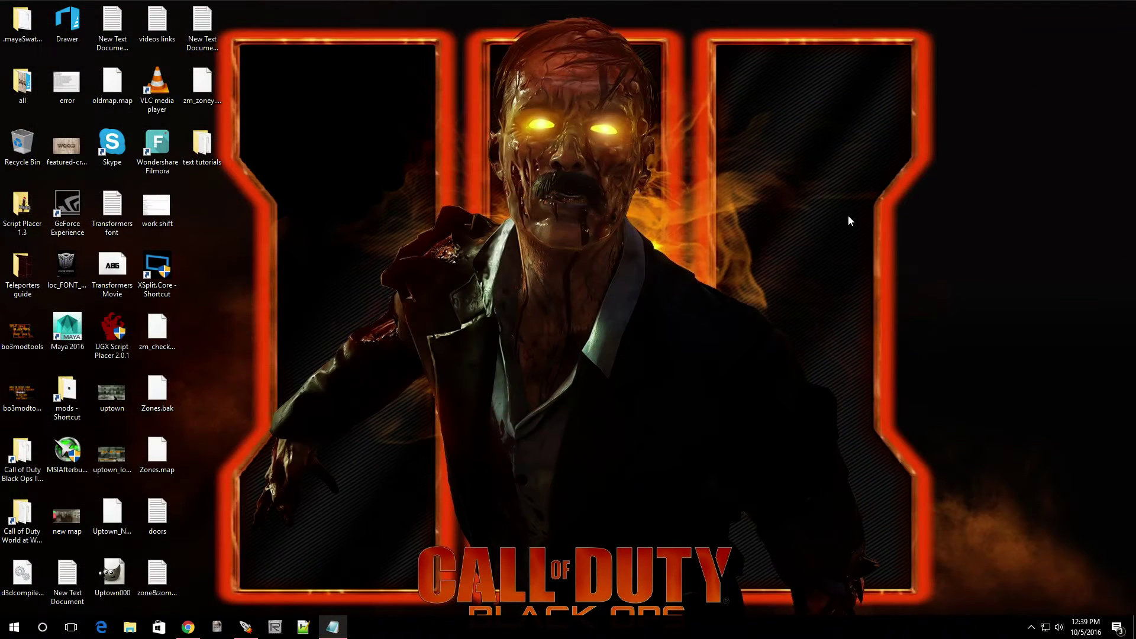
pyautogui.click(275, 628)
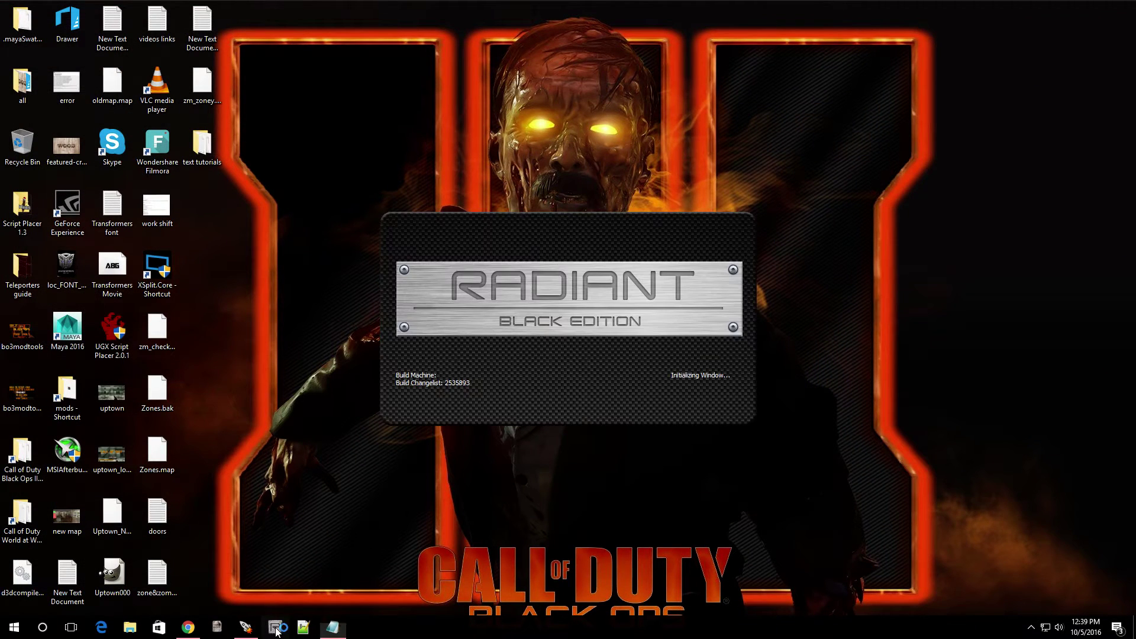
pyautogui.click(242, 628)
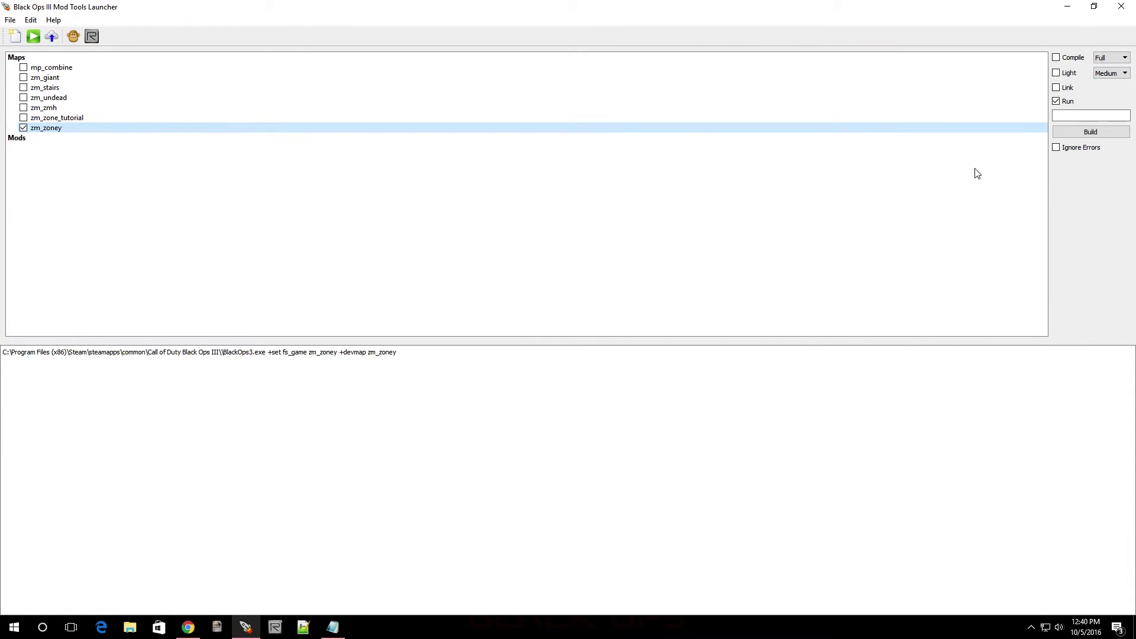
# Build zm_zoney with Compile, Light and Link all enabled
pyautogui.click(1056, 57)
pyautogui.click(1056, 73)
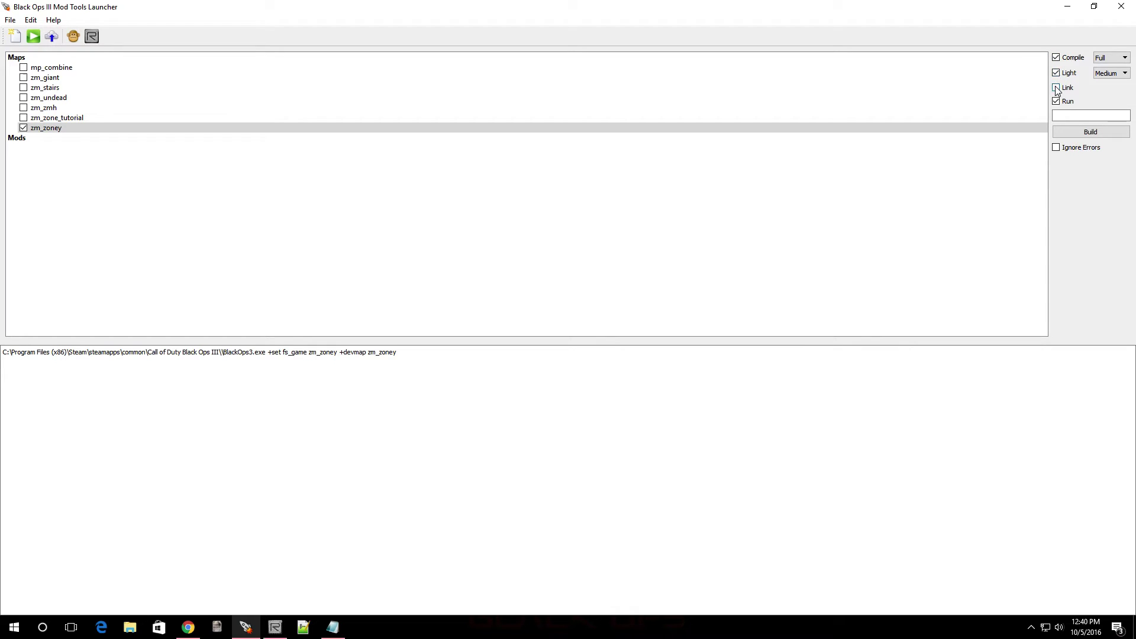
pyautogui.click(1057, 88)
pyautogui.click(1081, 135)
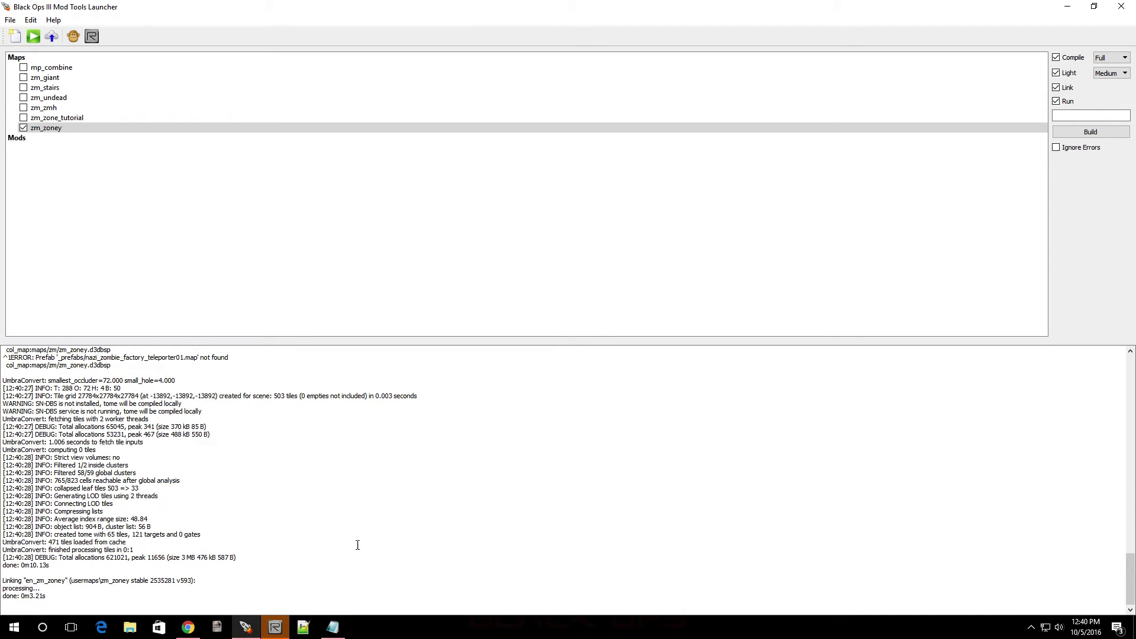
# Open Steam from the system tray, then minimize it
pyautogui.click(1031, 627)
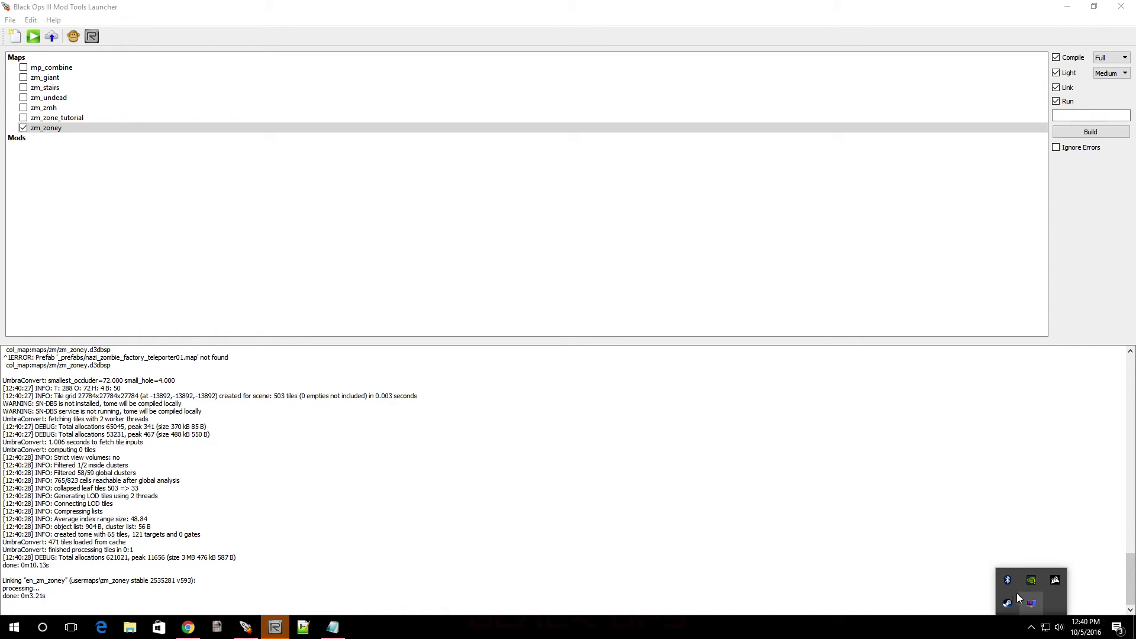
pyautogui.click(1006, 603)
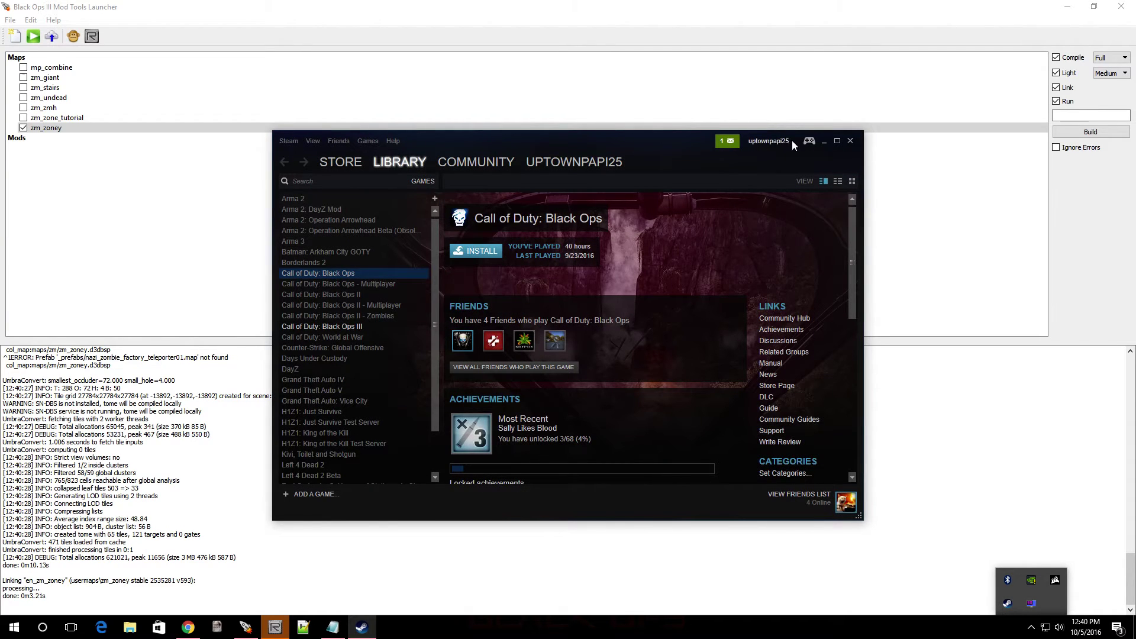
pyautogui.click(824, 140)
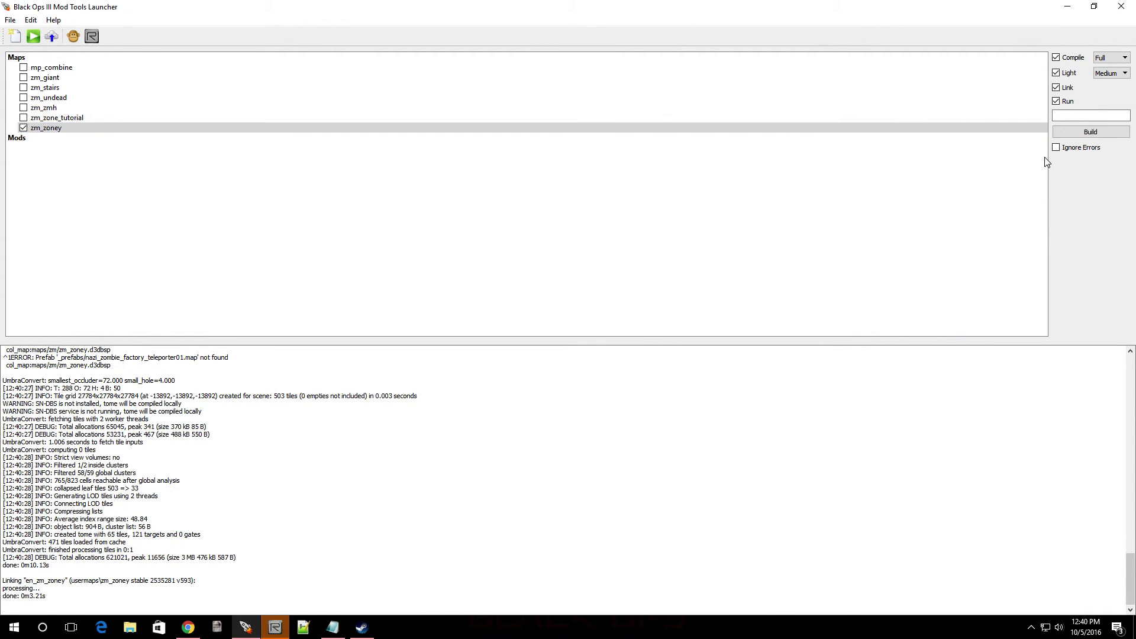
# Build zm_zoney with only Run enabled to launch it in Black Ops III
pyautogui.click(1057, 87)
pyautogui.click(1057, 73)
pyautogui.click(1056, 58)
pyautogui.click(1077, 134)
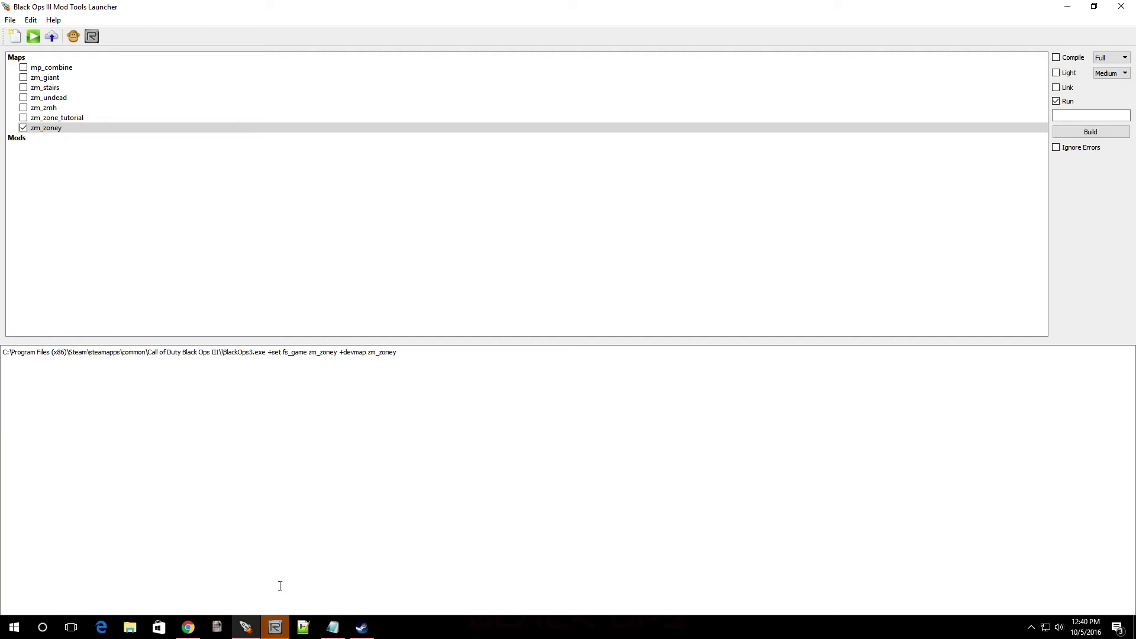
# Allow Black Ops III to launch with the zm_zoney map parameters from Steam
pyautogui.click(364, 629)
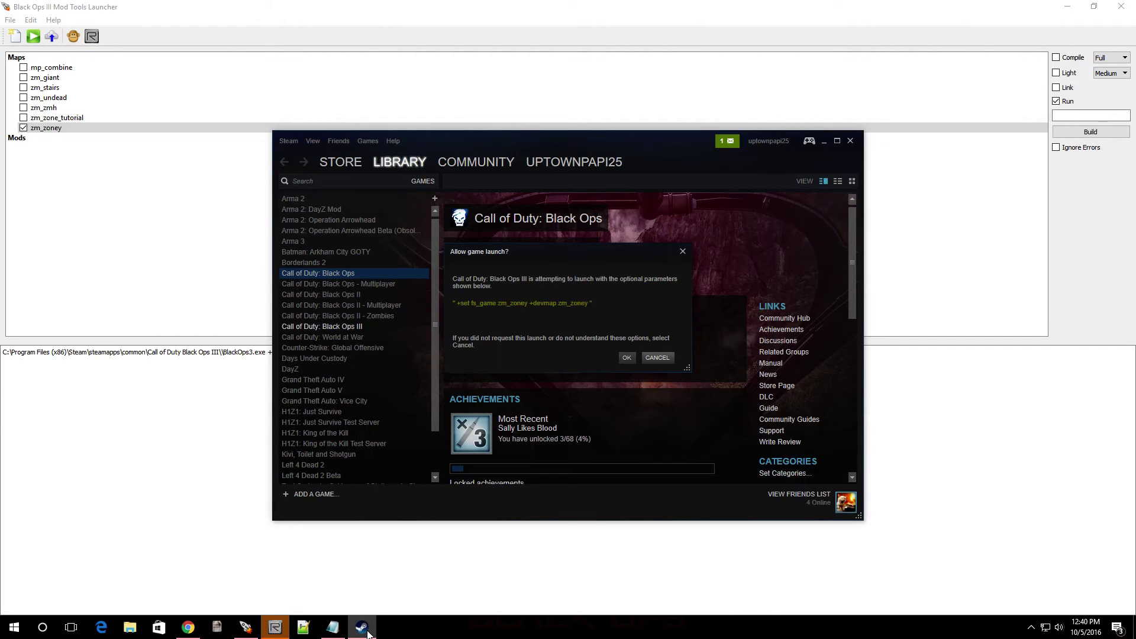
pyautogui.click(627, 357)
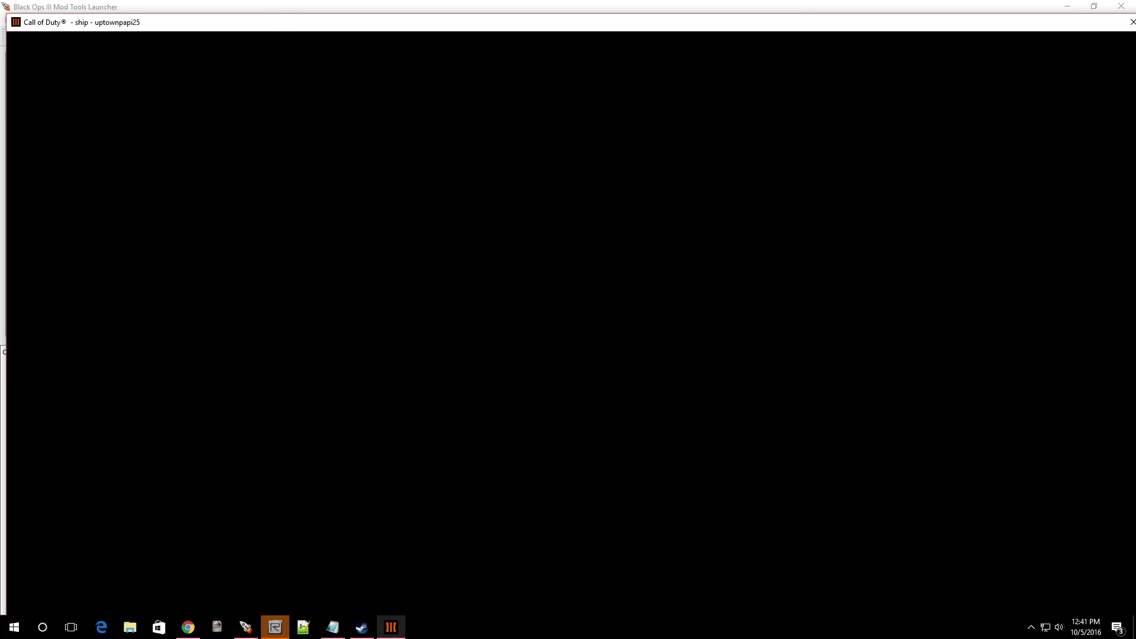
# Walk up to the blue double doors and check for the 'Hold X to open Door [Cost: 100]' prompt
pyautogui.press('w')
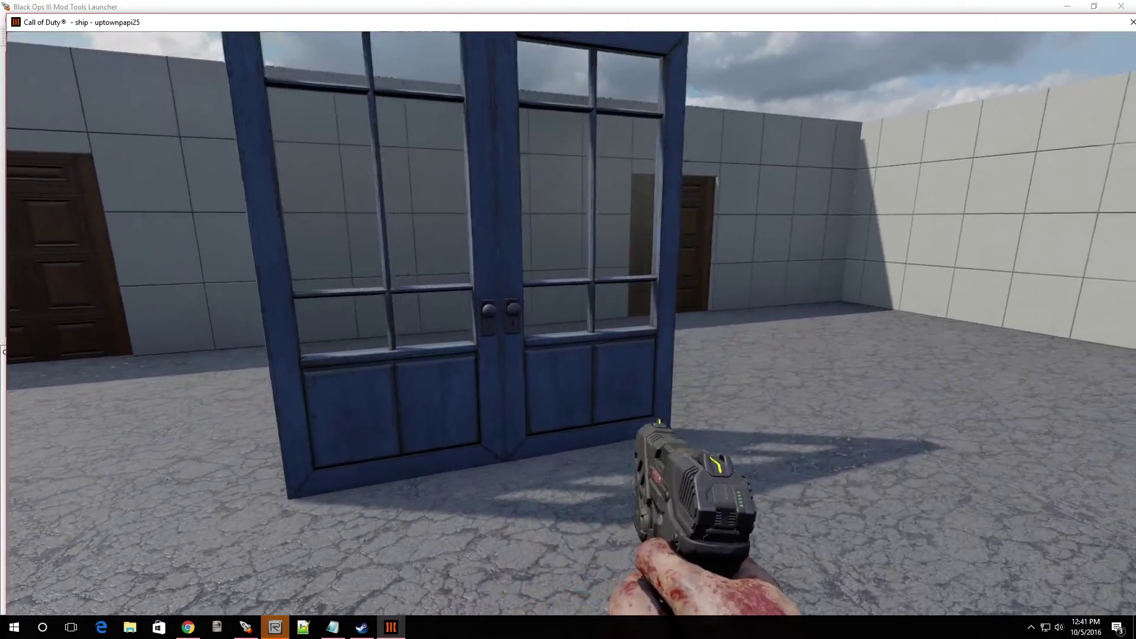
pyautogui.press('s')
pyautogui.press('w')
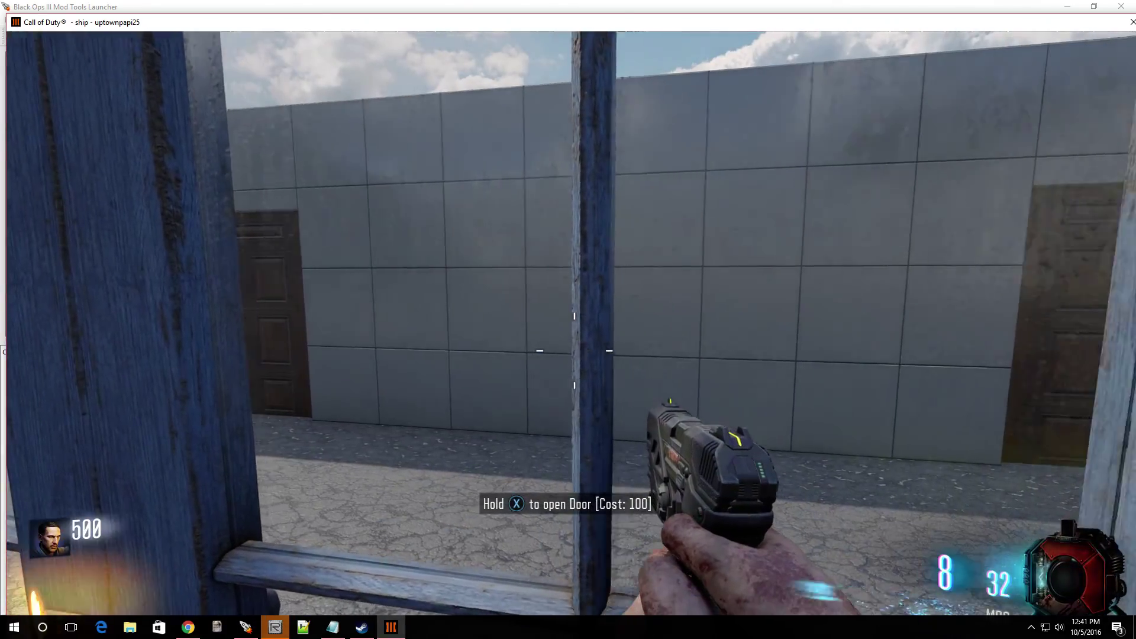
pyautogui.press('s')
pyautogui.press('w')
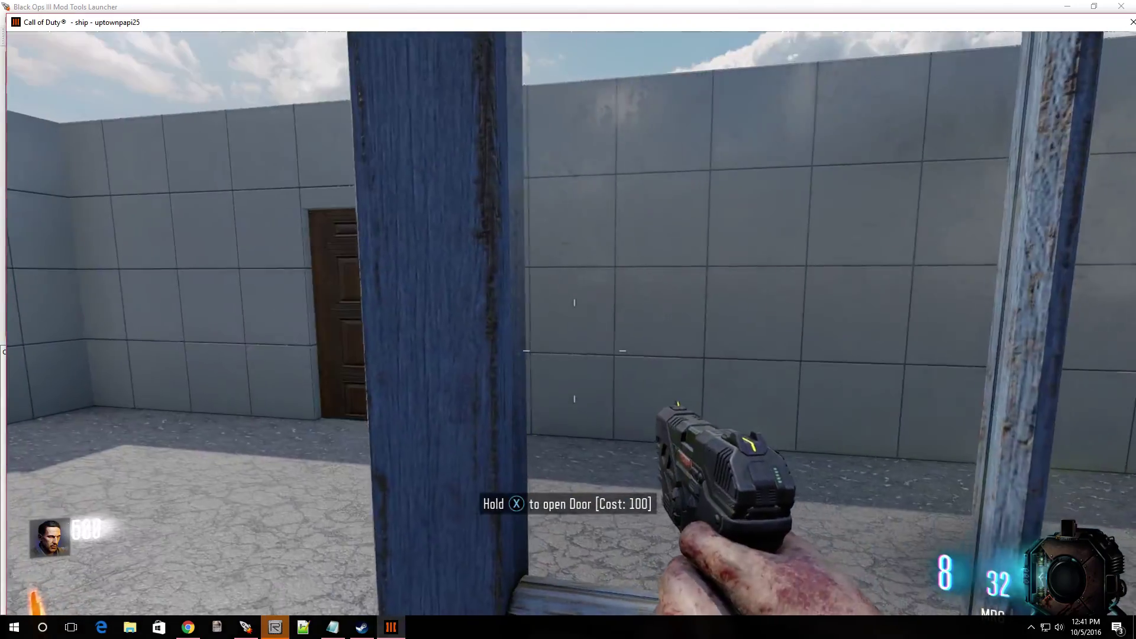
pyautogui.press('s')
pyautogui.press('w')
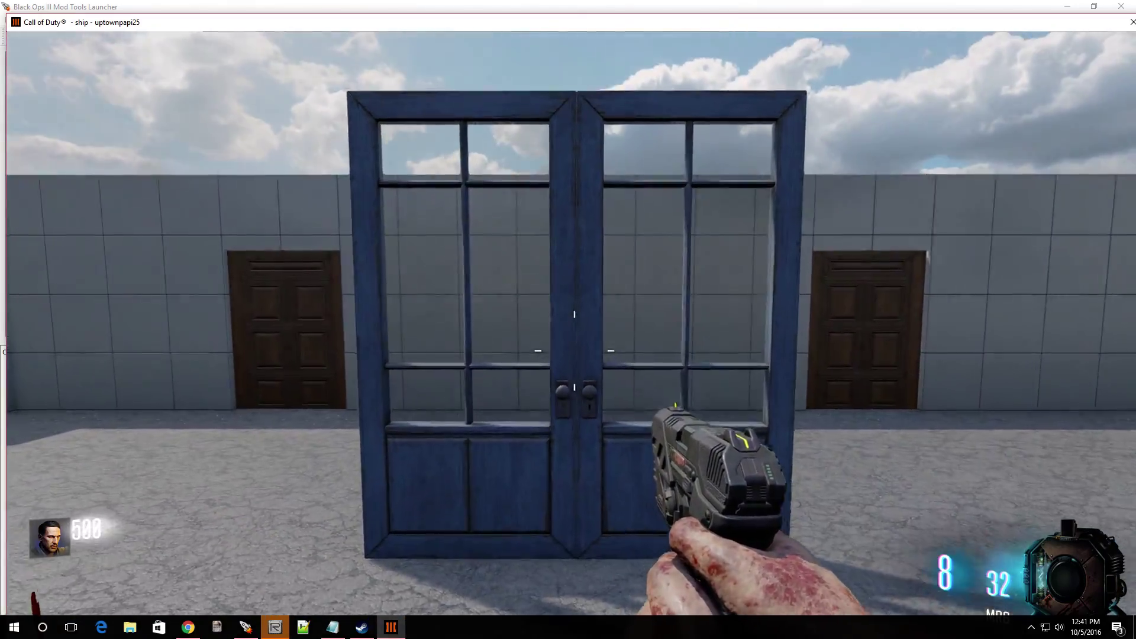